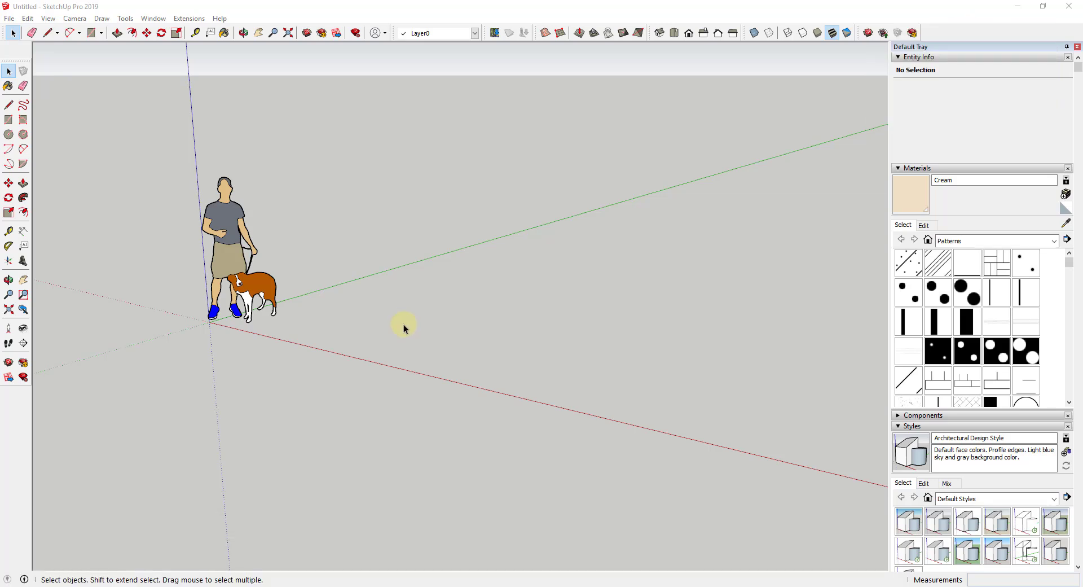
Copy the person-with-dog component and paste a duplicate farther along the green axis
middle_click_drag(398, 330, 317, 314)
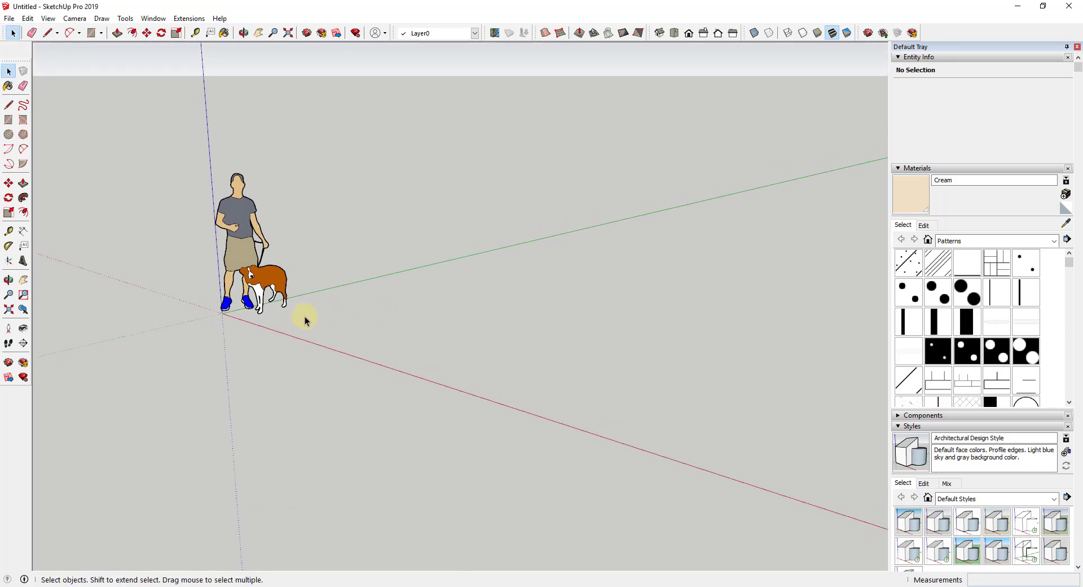
middle_click_drag(298, 316, 228, 273)
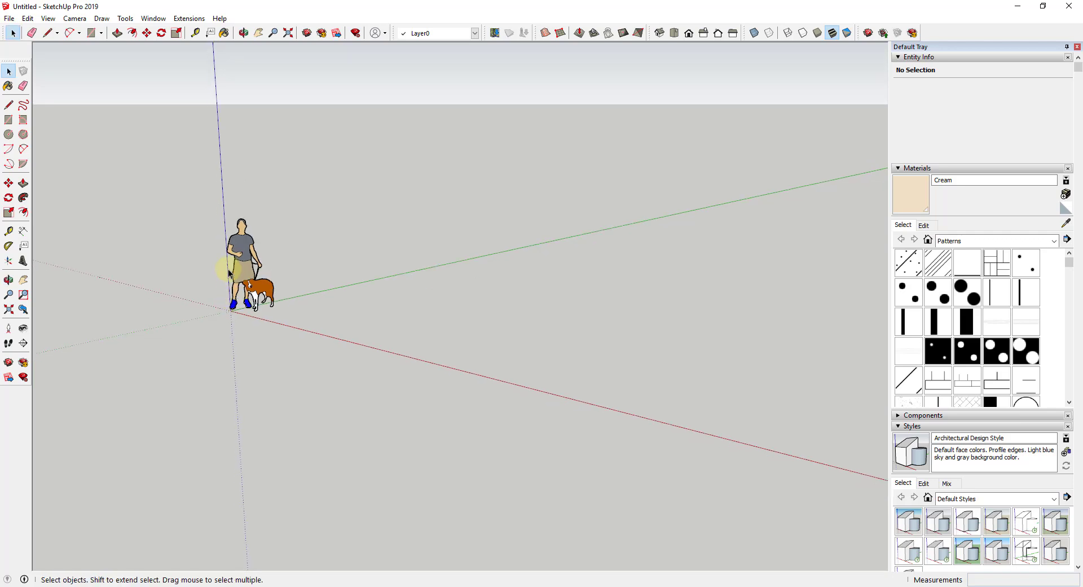
scroll(228, 274, "up", 4)
left_click(232, 277)
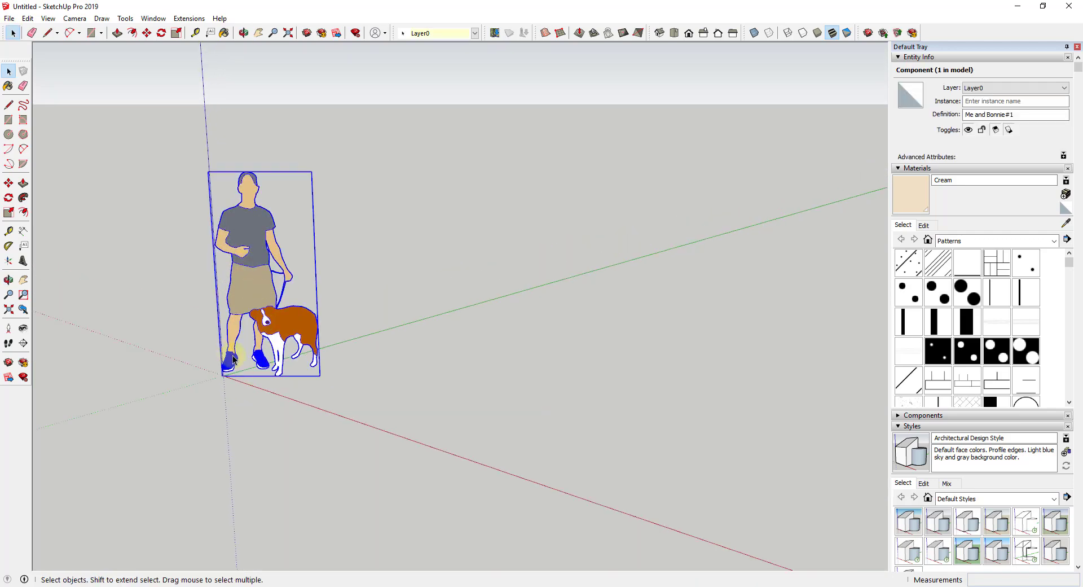
middle_click_drag(308, 344, 296, 355)
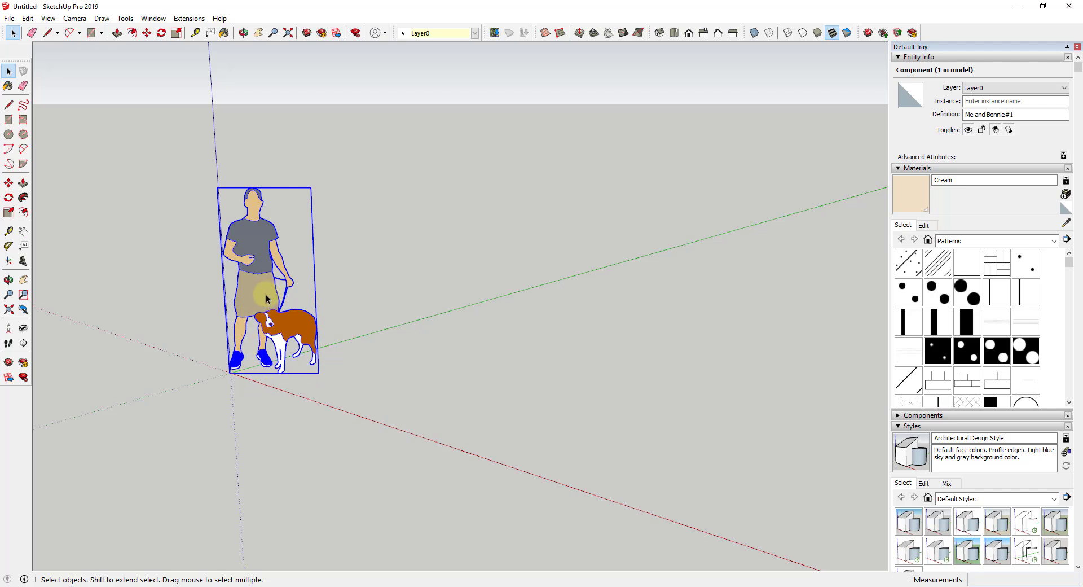
left_click(27, 18)
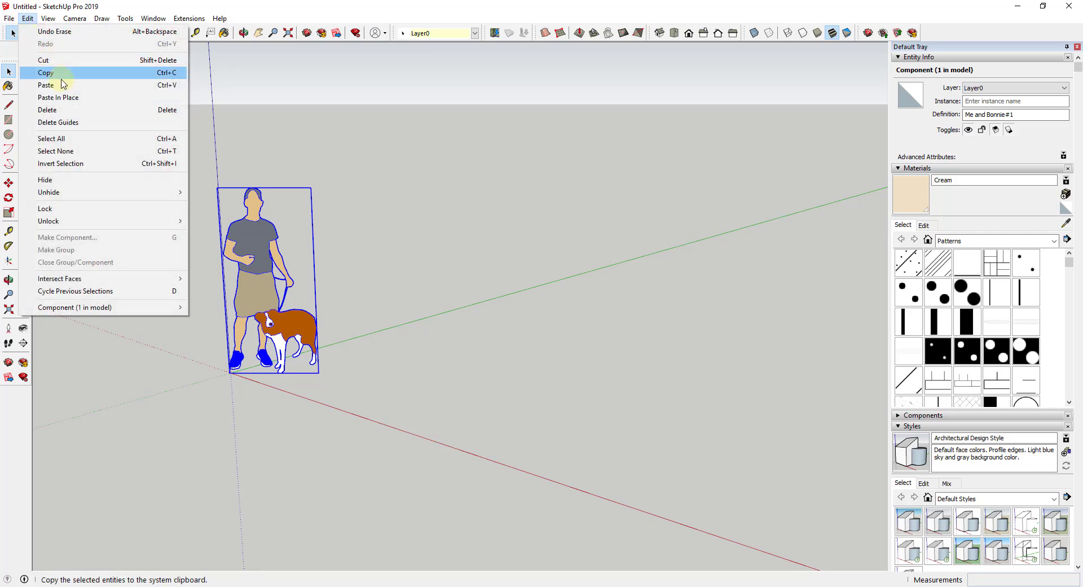
left_click(59, 77)
left_click(27, 19)
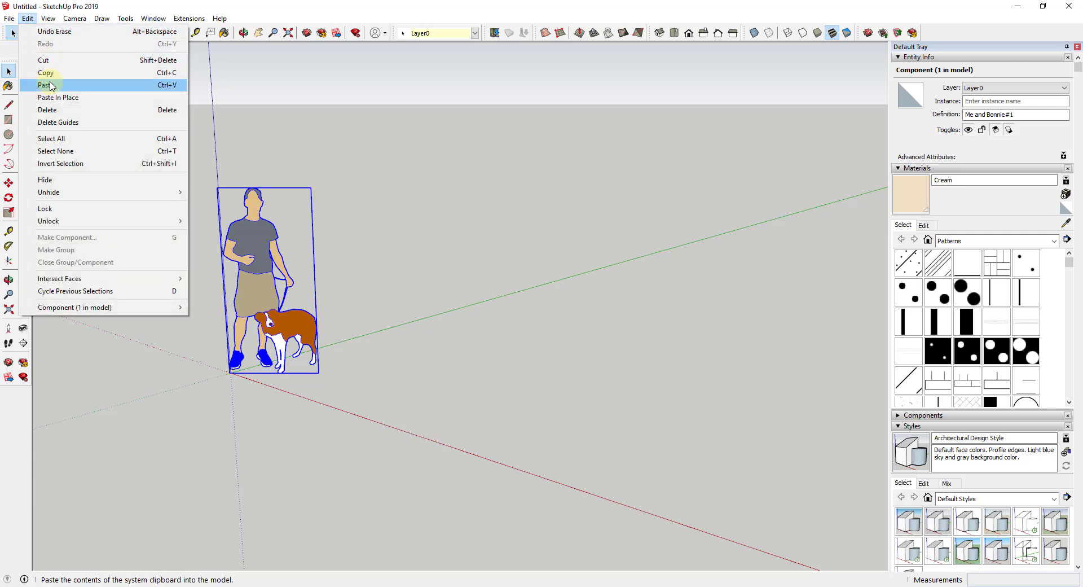
left_click(61, 88)
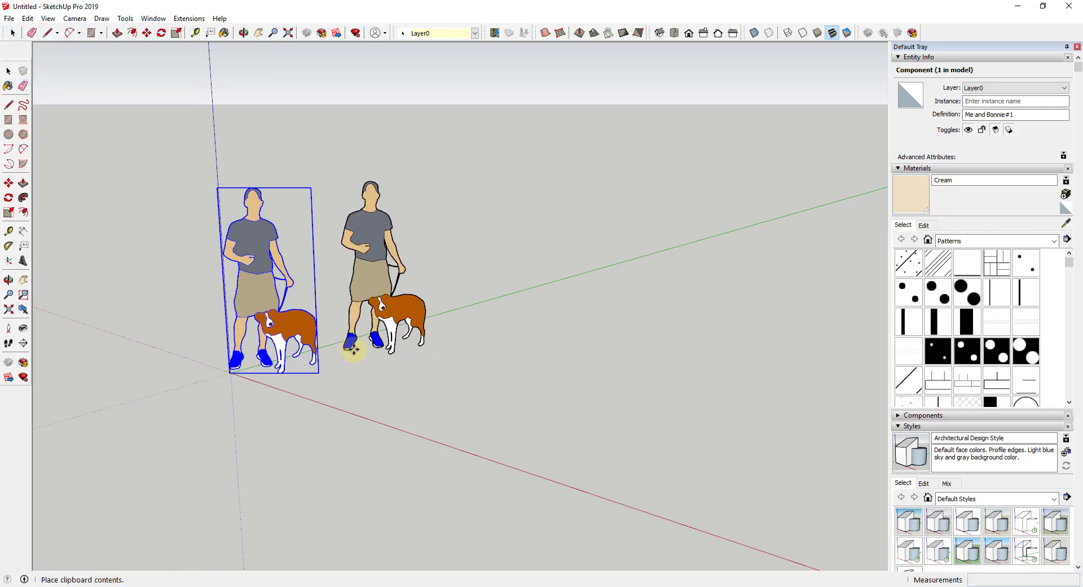
left_click(352, 341)
Erase both person-with-dog figures from the model
middle_click_drag(415, 199, 271, 296)
key("m")
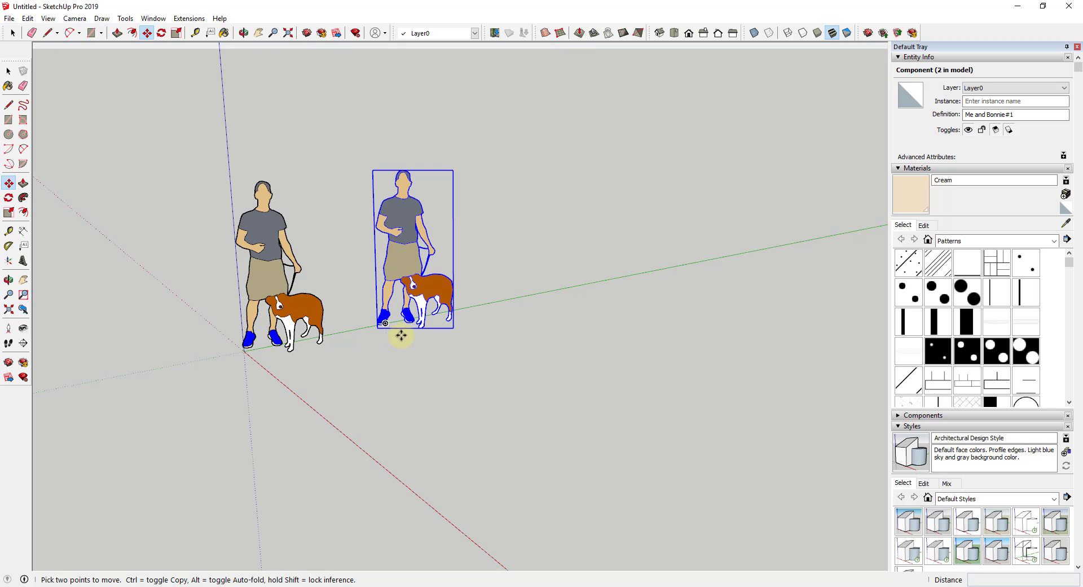
middle_click_drag(399, 330, 418, 293)
key("space")
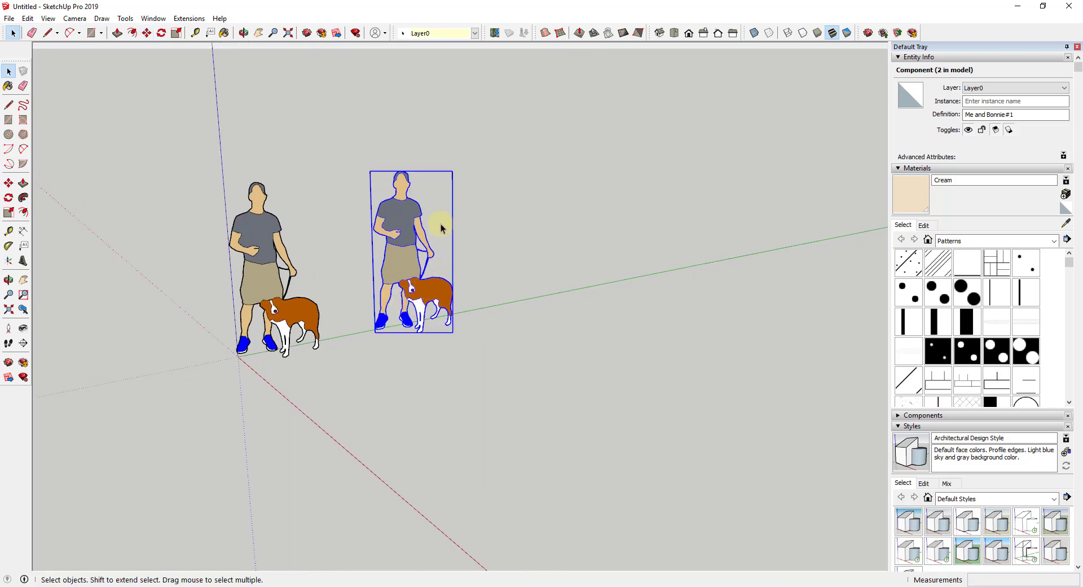
key("e")
mouse_move(444, 220)
left_mouse_down()
mouse_move(194, 225)
mouse_move(215, 254)
left_mouse_up()
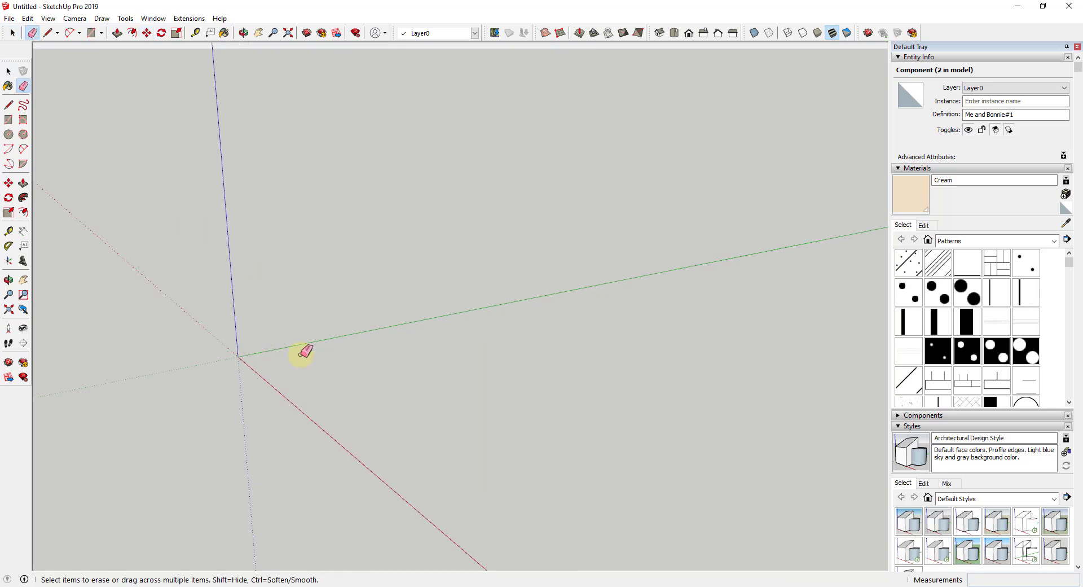
Draw a vertical 12" by 12" rectangle starting at the origin, below the green axis
mouse_move(303, 353)
middle_mouse_down()
mouse_move(355, 320)
mouse_move(341, 342)
middle_mouse_up()
key("r")
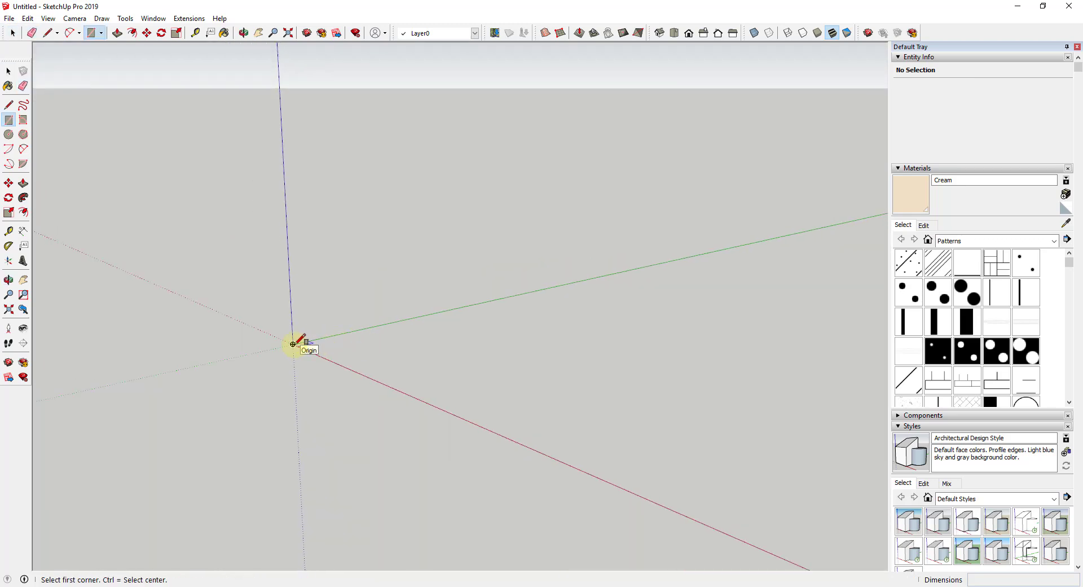
left_click(292, 343)
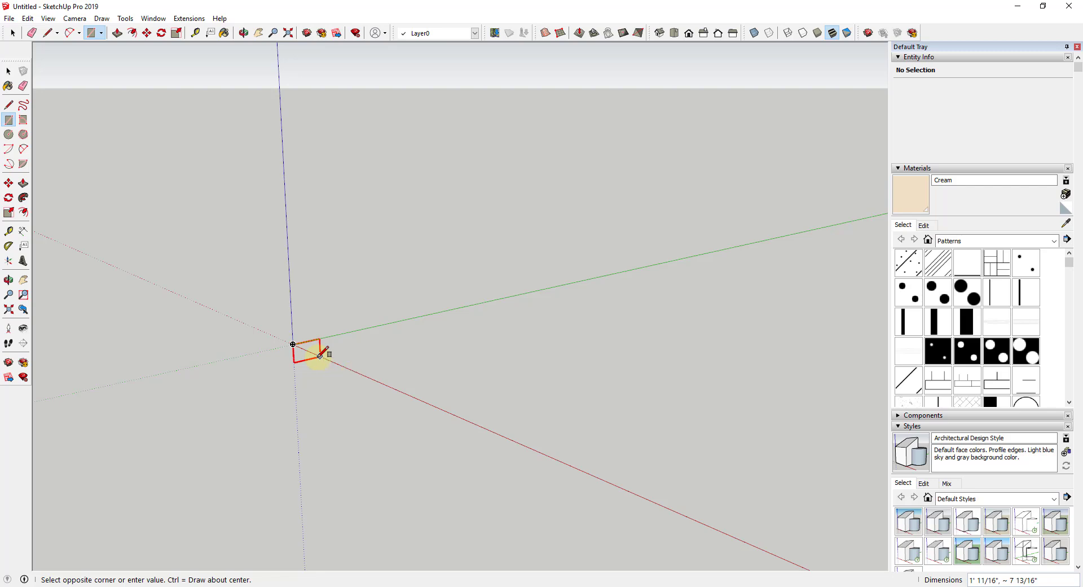
type("12,12")
key("Return")
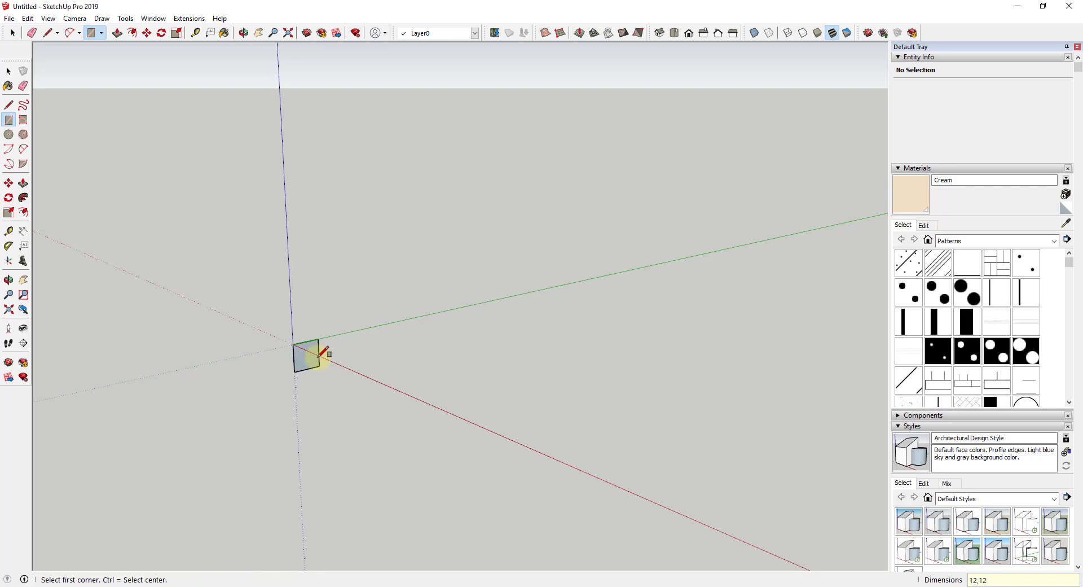
key("space")
scroll(311, 364, "down", 1)
scroll(310, 364, "up", 1)
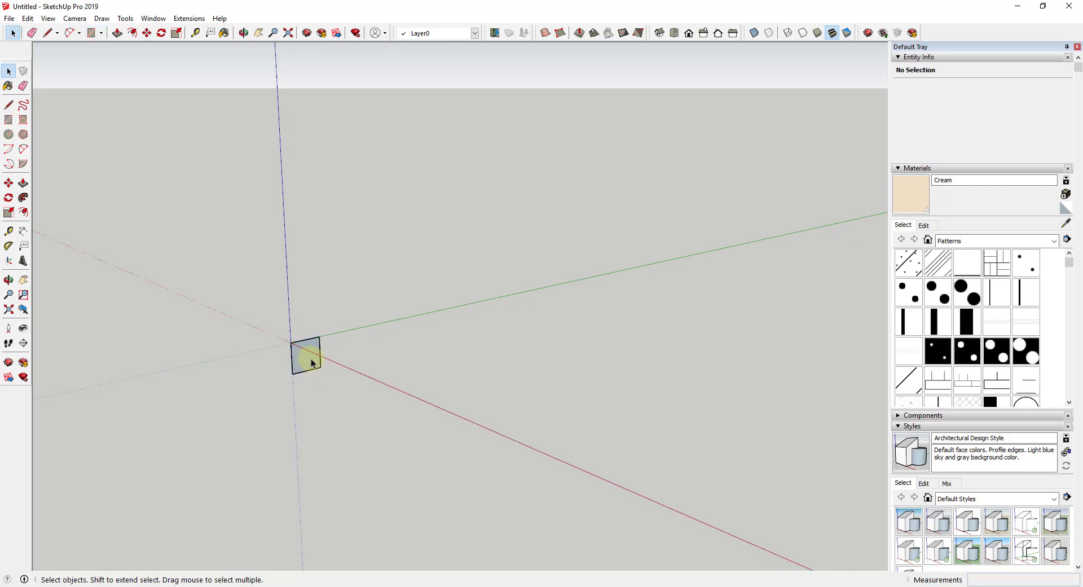
key("p")
left_click(311, 356)
key("space")
Move the rectangle's bottom edge up 6" along the blue axis
left_click(303, 372)
key("m")
left_click(300, 372)
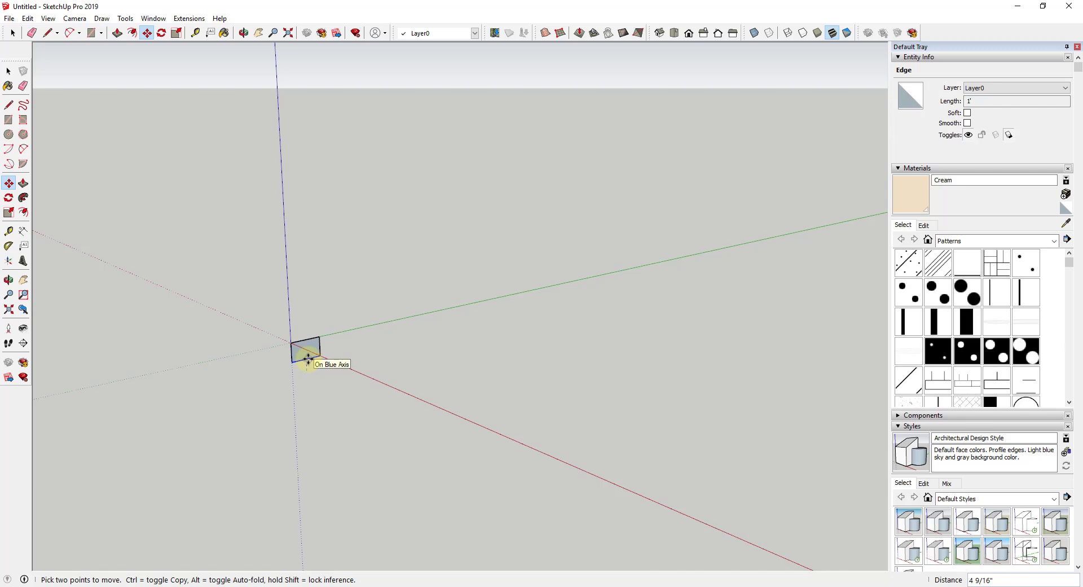
key("Return")
Push/Pull the rectangle 8' along the red axis into a long box
key("p")
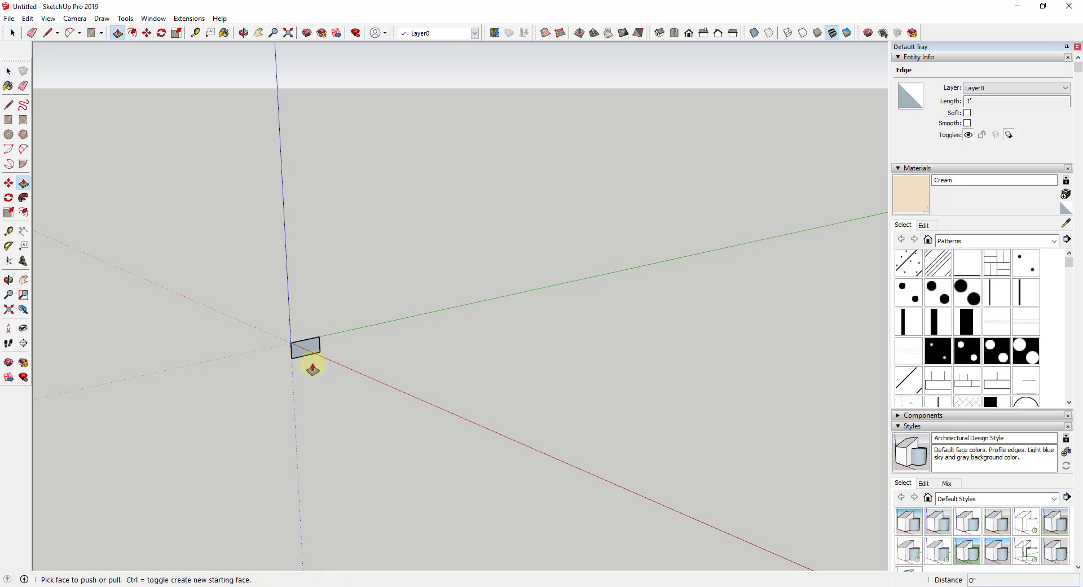
left_click(302, 351)
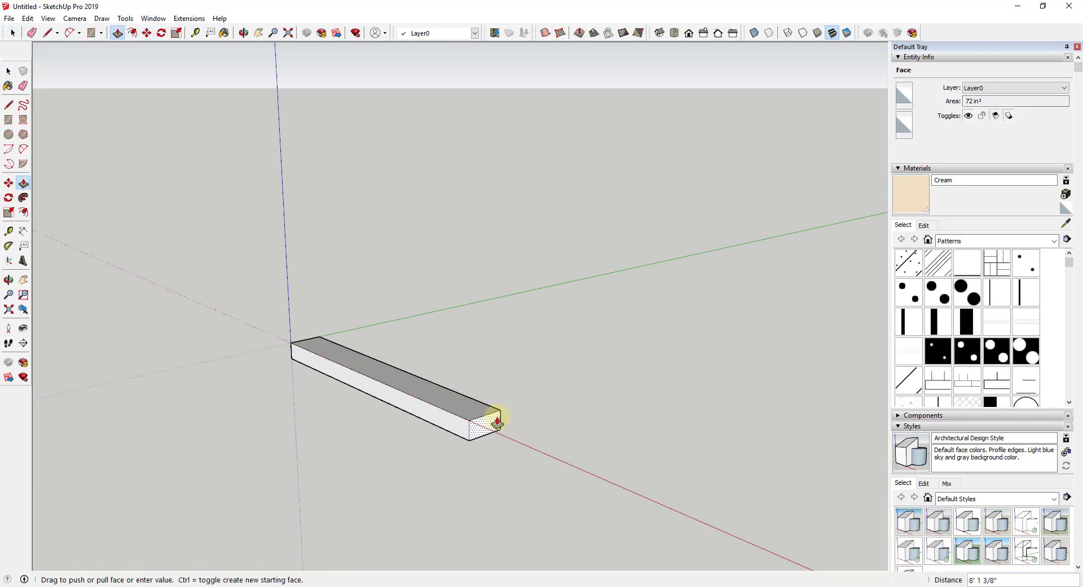
key("Return")
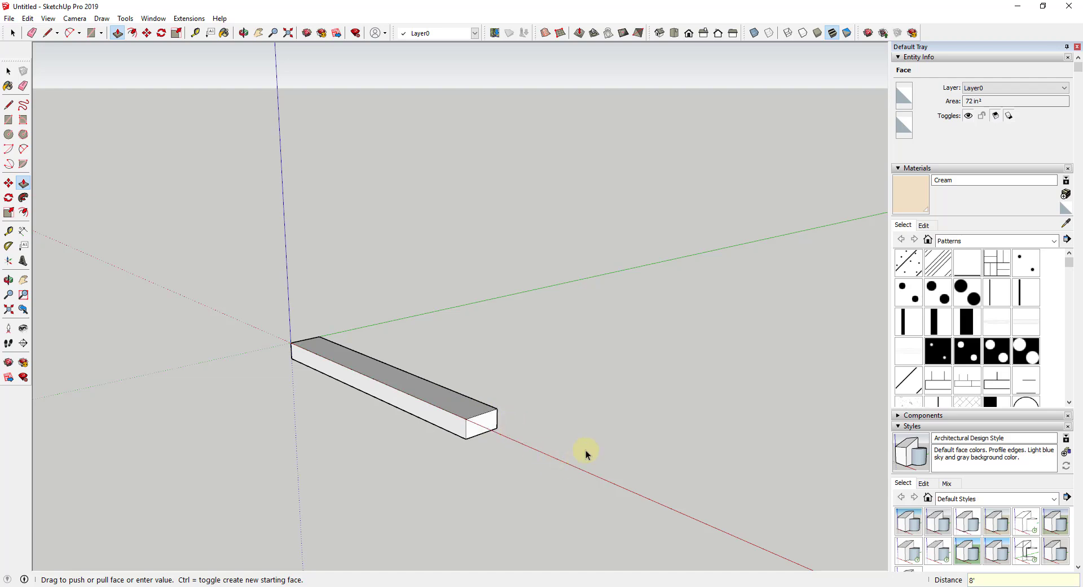
key("space")
Select all the connected geometry of the long box and make it a group
middle_click_drag(585, 452, 568, 402)
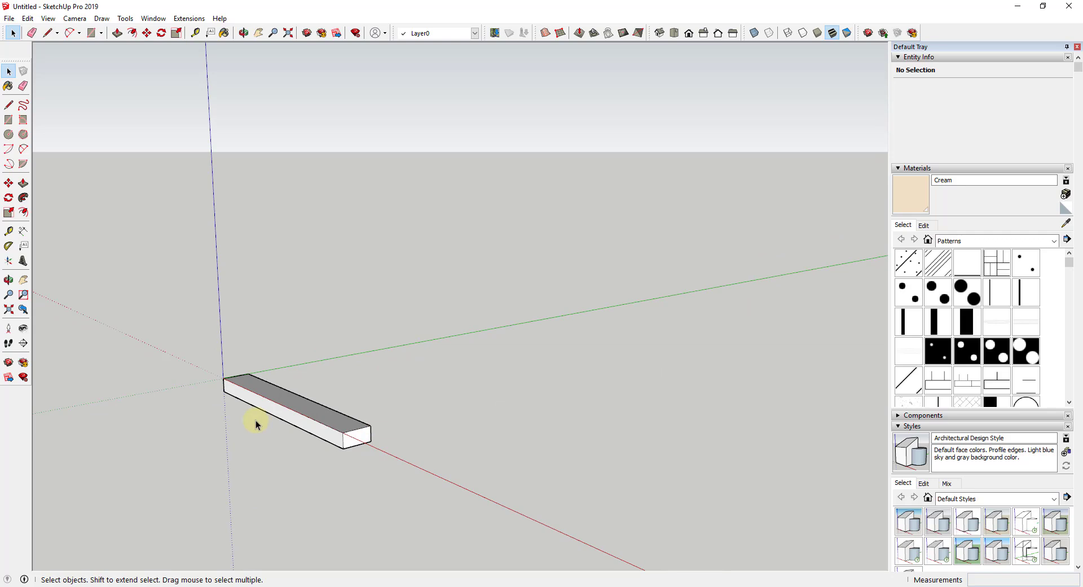
triple_click(321, 416)
right_click(316, 420)
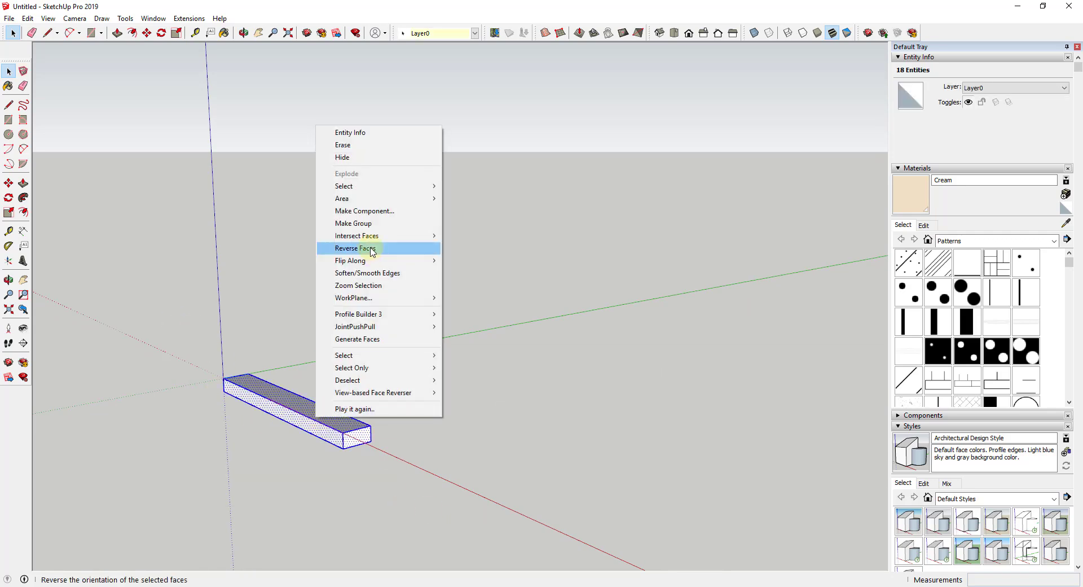
left_click(353, 223)
Draw a 20' line from the origin along the green axis
middle_click_drag(314, 416, 232, 404)
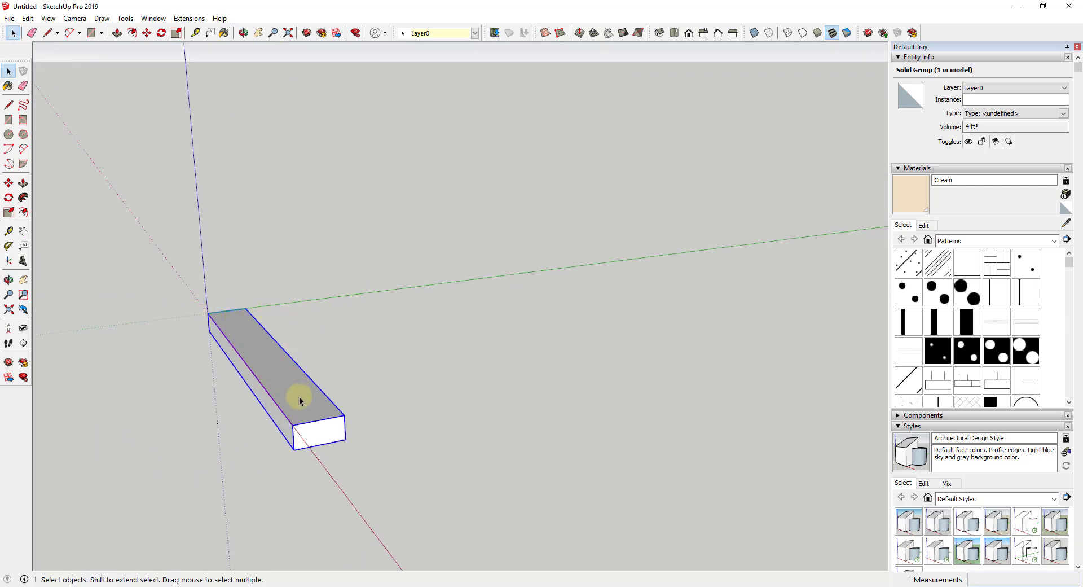
key("l")
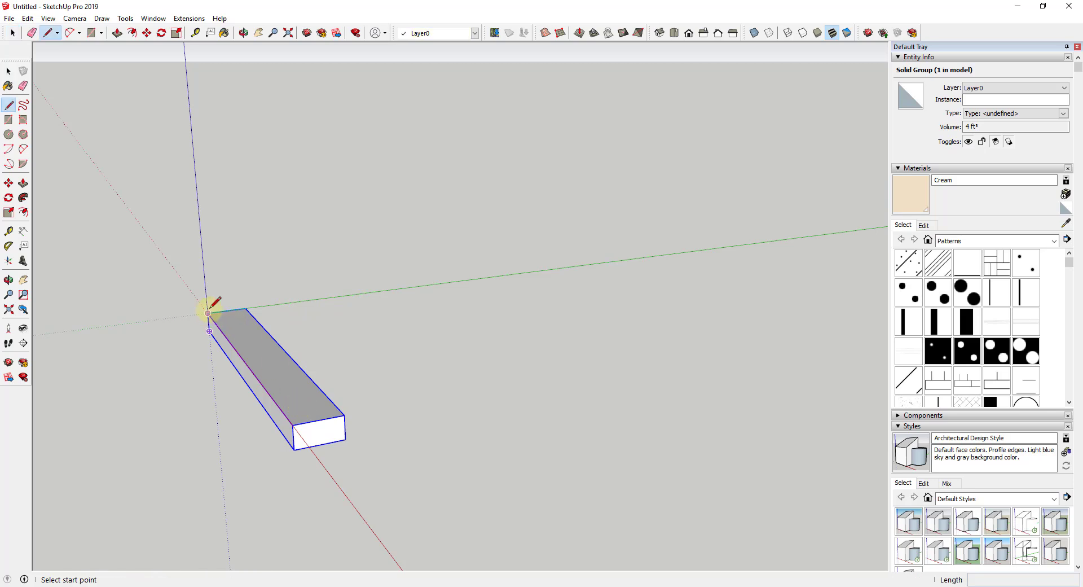
left_click(207, 313)
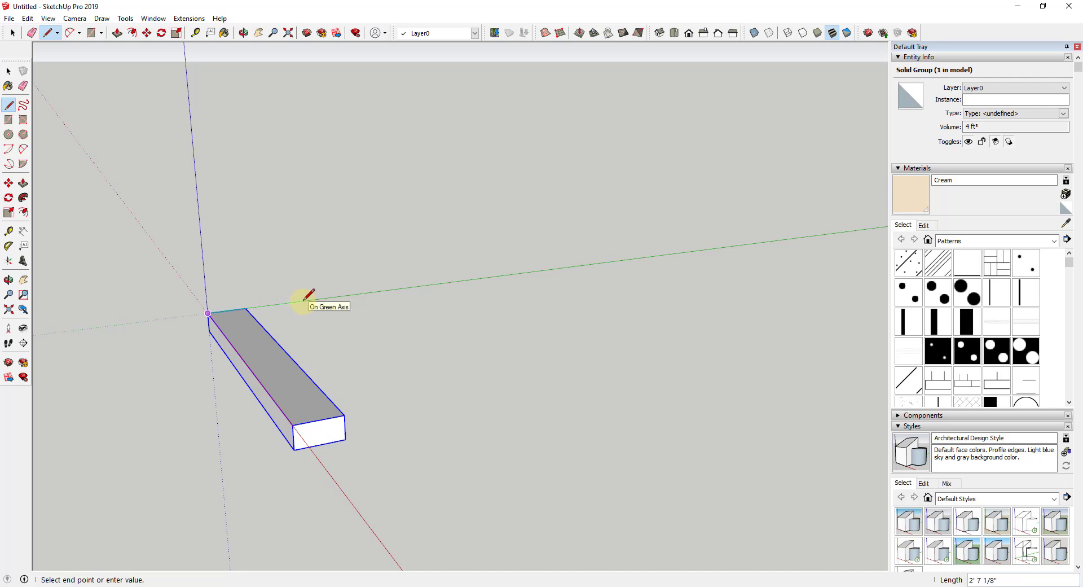
key("Return")
key("space")
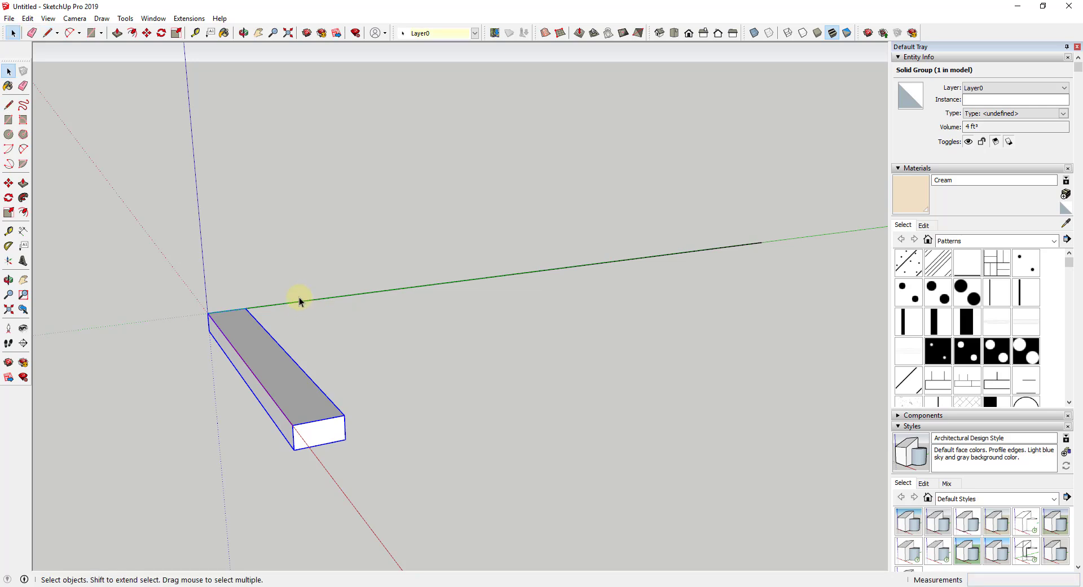
Divide the 20' line on the green axis into 10 segments of 2' each
right_click(302, 303)
left_click(333, 375)
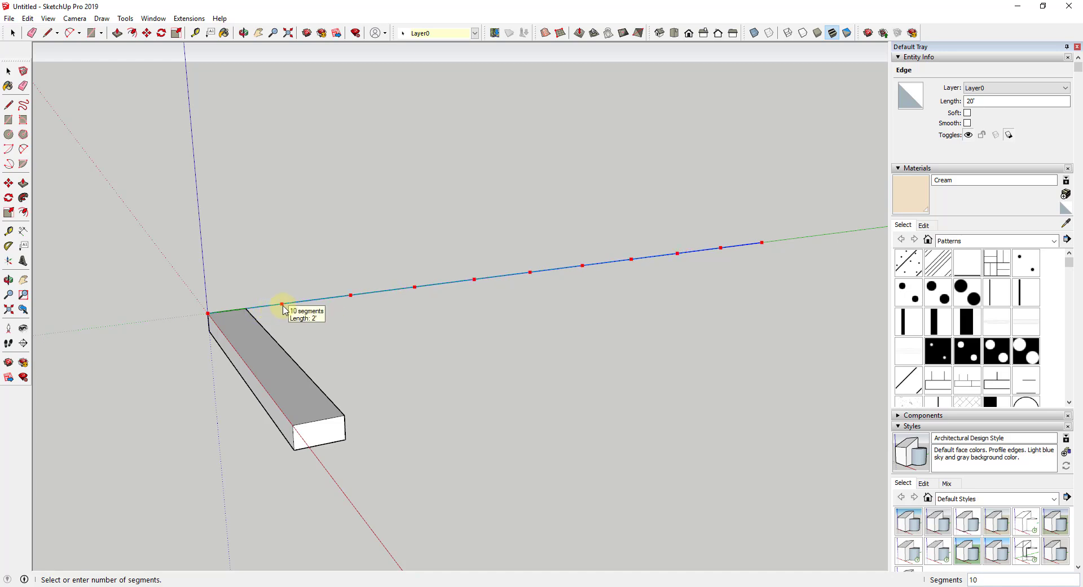
left_click(282, 304)
Paste a copy of the box group and place its corner at the line's first division point, 2' from the origin
left_click(267, 344)
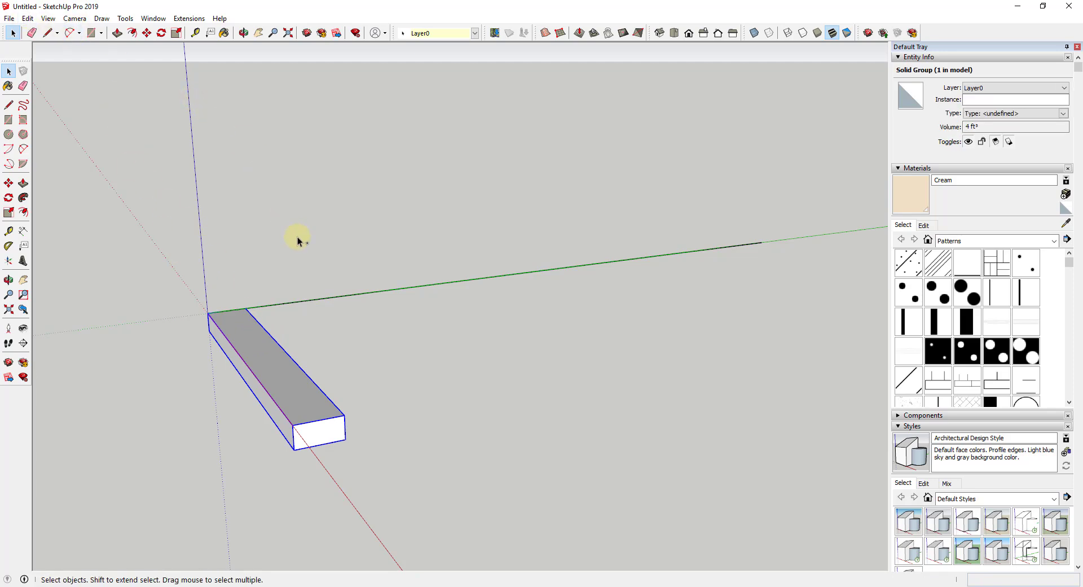
key("ctrl+v")
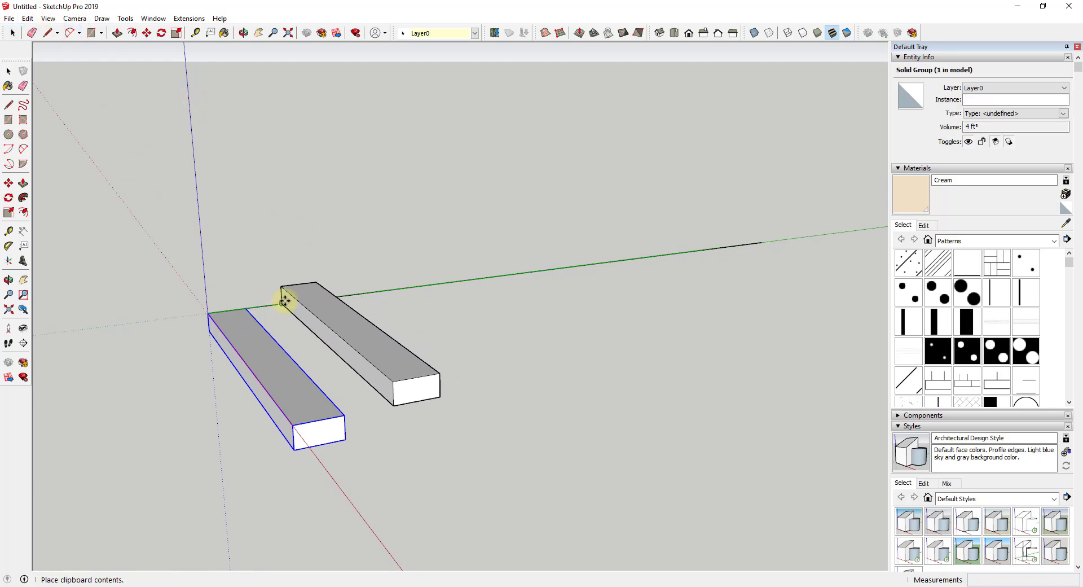
left_click(282, 287)
left_click(280, 305)
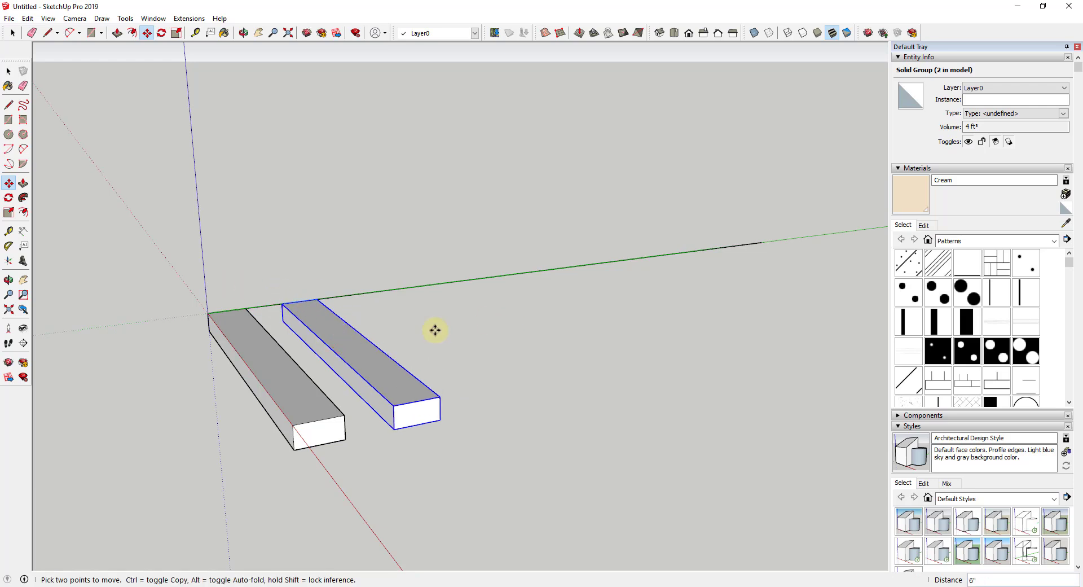
key("space")
Erase the copied box group
mouse_move(490, 456)
middle_mouse_down()
mouse_move(414, 404)
mouse_move(484, 409)
mouse_move(406, 395)
middle_mouse_up()
key("e")
left_click(394, 389)
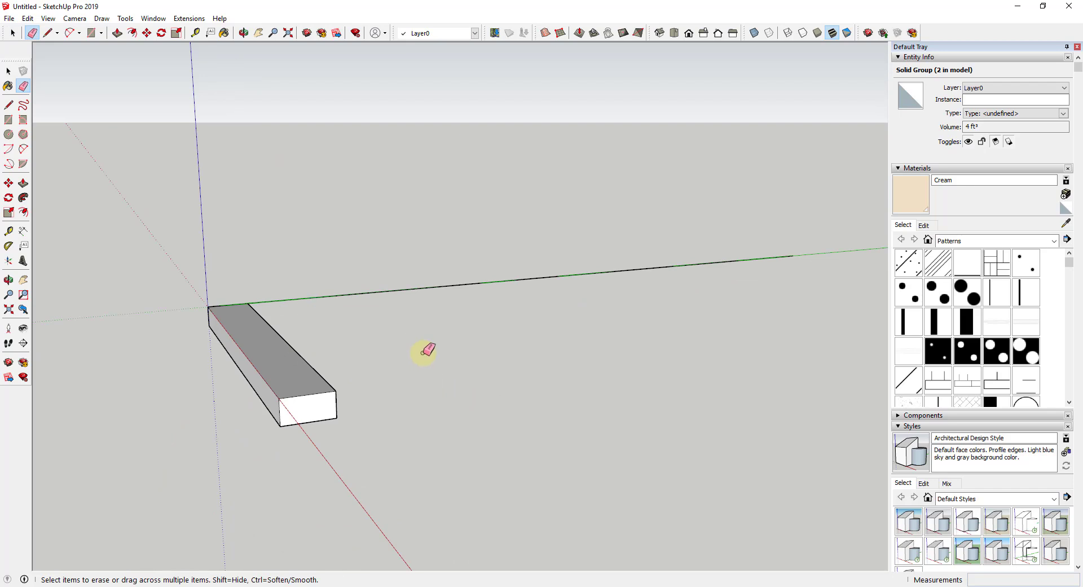
key("space")
Undo the copying, the divided guide line and the grouping, back to the loose box geometry
key("ctrl+z")
key("ctrl+z")
key("ctrl+z")
key("ctrl+z")
key("ctrl+z")
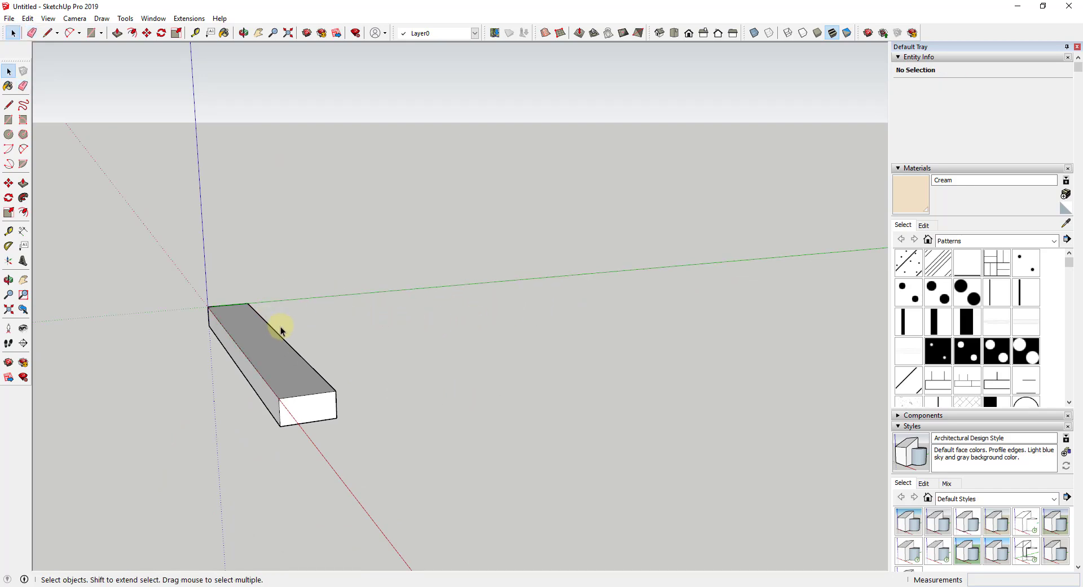
key("ctrl+z")
key("ctrl+z")
key("ctrl+z")
key("ctrl+z")
Select the whole loose box and make it a group
middle_click_drag(257, 265, 233, 311)
left_click_drag(119, 257, 536, 522)
right_click(374, 381)
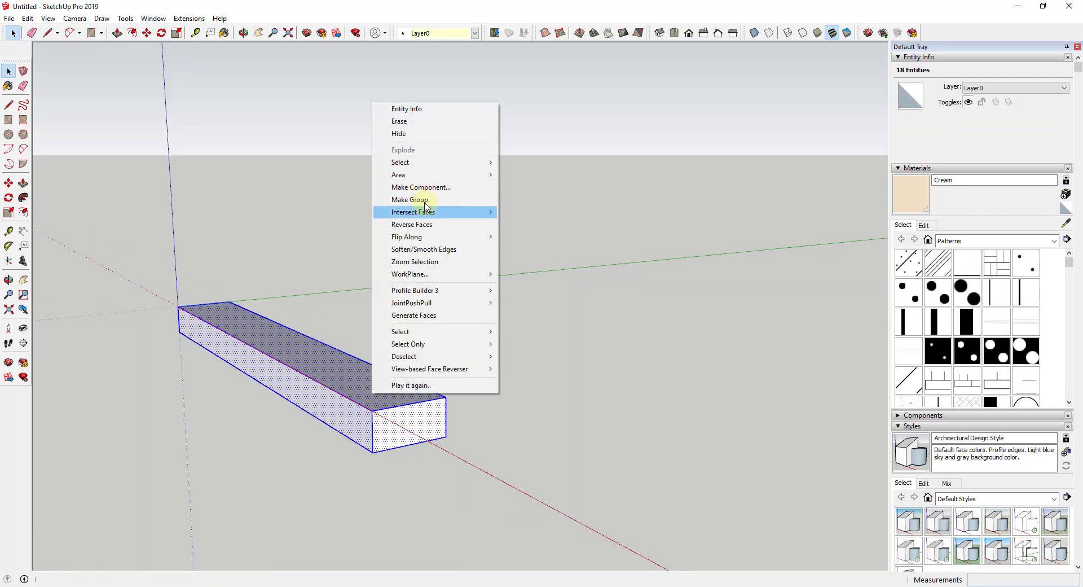
left_click(410, 200)
Copy the box group from its origin corner about 2' 4" along the green axis with the Move tool
middle_click_drag(411, 253, 298, 357)
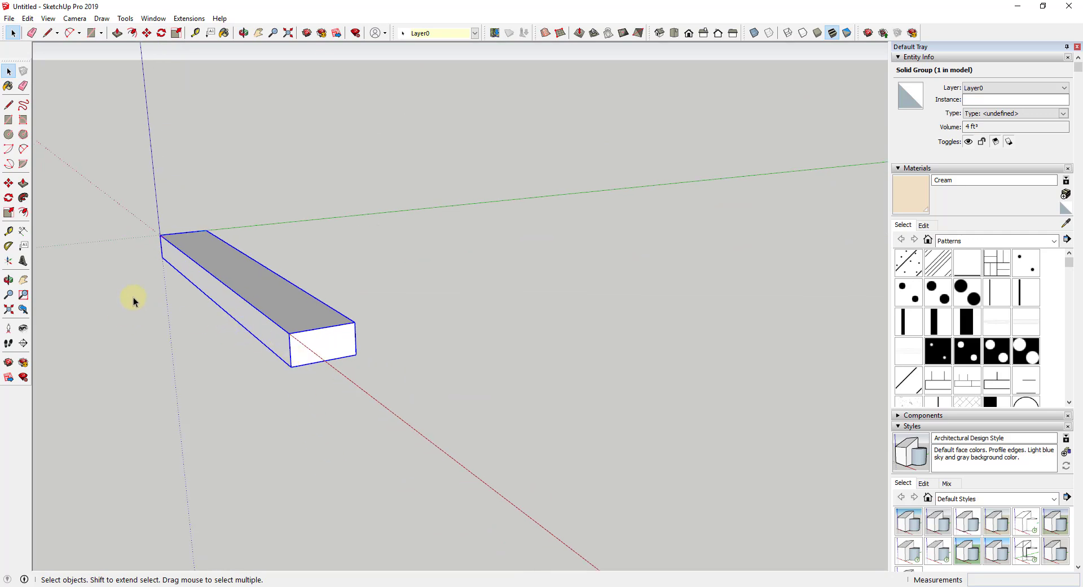
key("m")
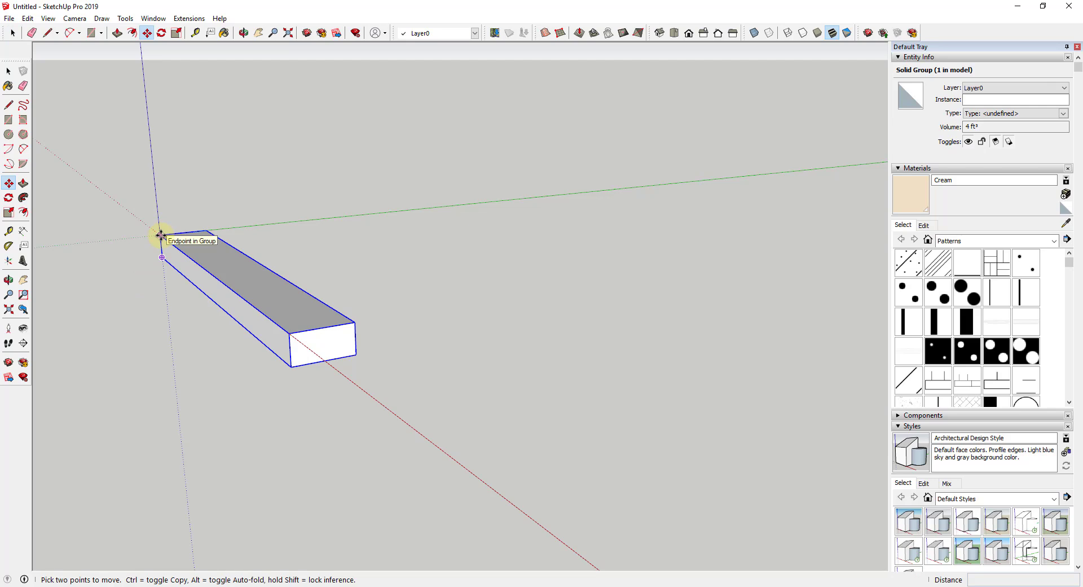
key("space")
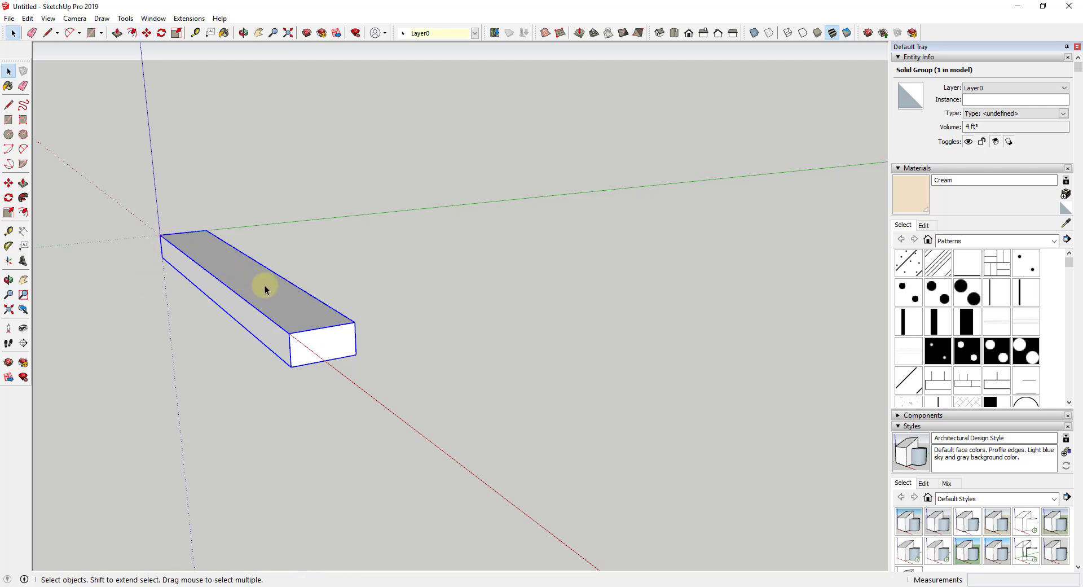
key("m")
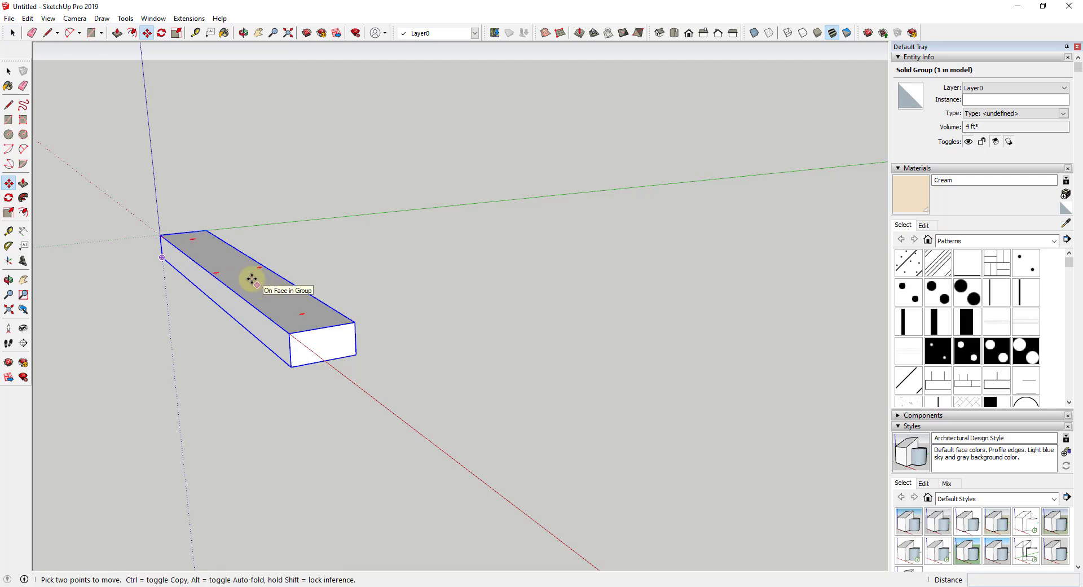
left_click(160, 234)
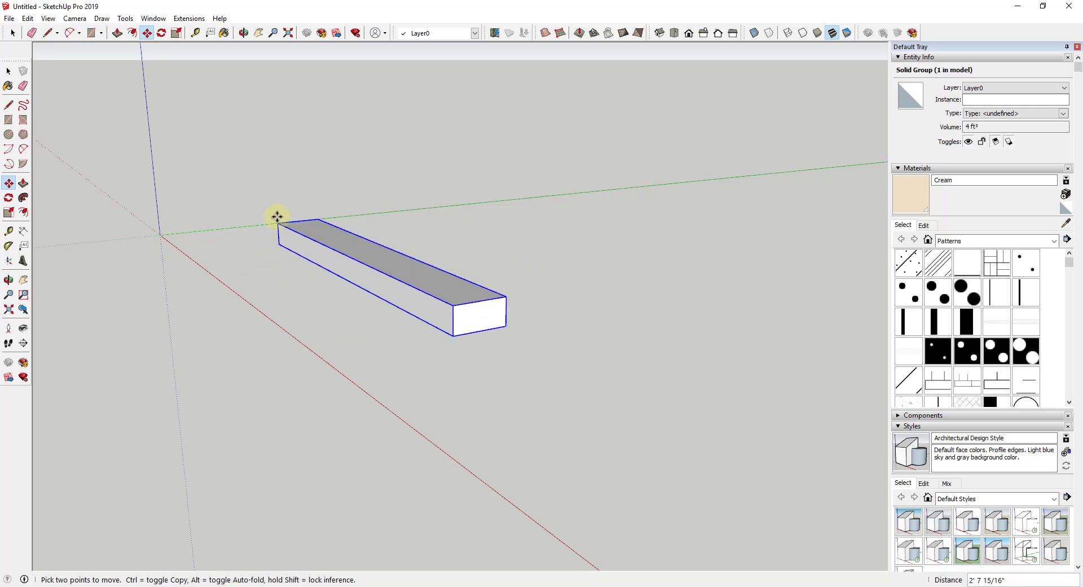
key("ctrl")
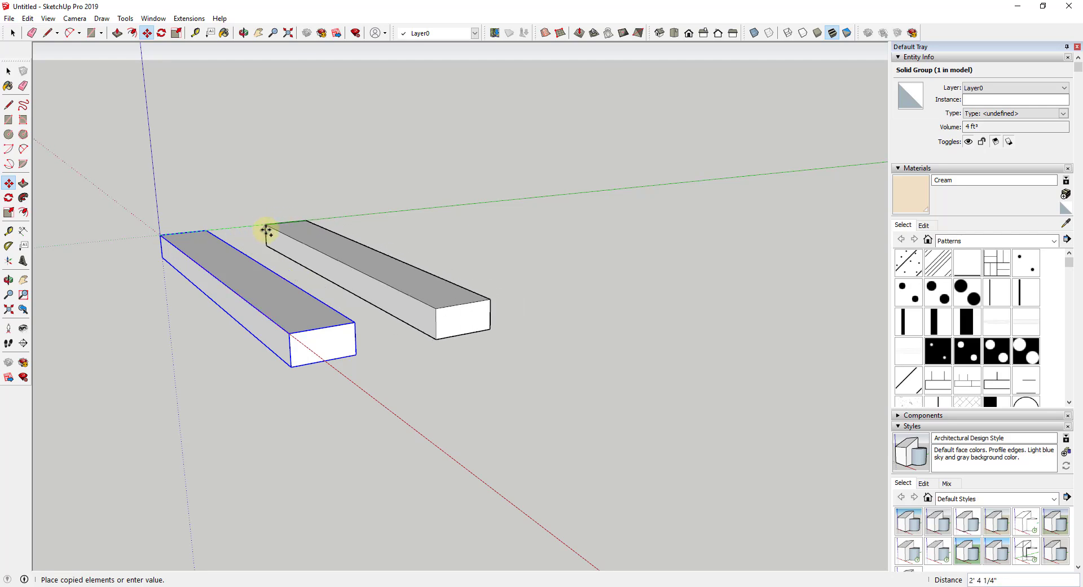
left_click(269, 226)
Place eight more freehand copies in a zigzag along the green axis, each copied about 4' to 6' from the previous one
scroll(326, 206, "down", 2)
middle_click_drag(325, 206, 321, 270)
scroll(305, 237, "down", 2)
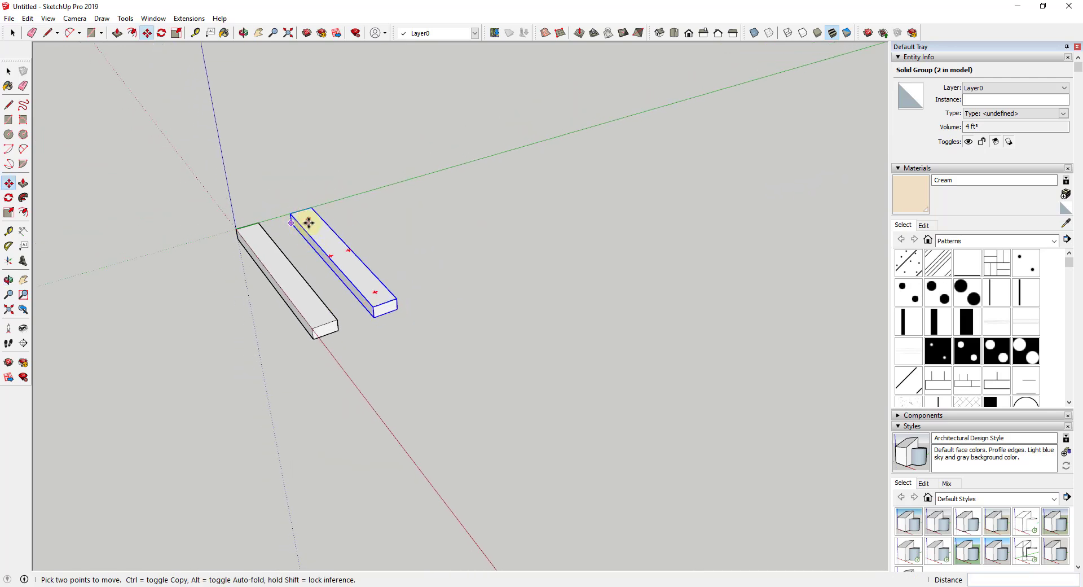
left_click(292, 215)
key("ctrl")
left_click(386, 223)
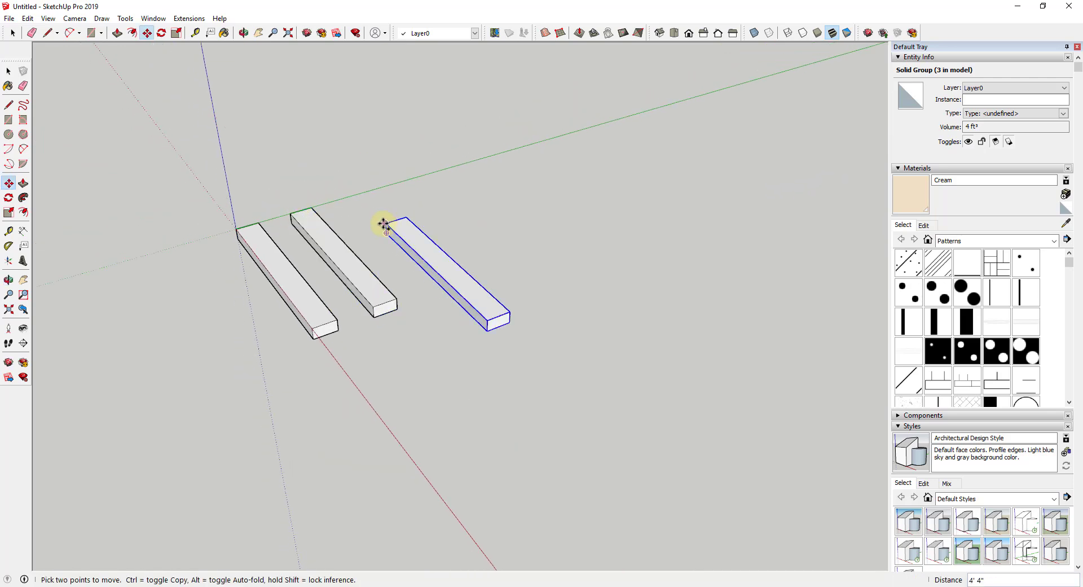
left_click(383, 223)
key("ctrl")
left_click(407, 176)
left_click(407, 176)
key("ctrl")
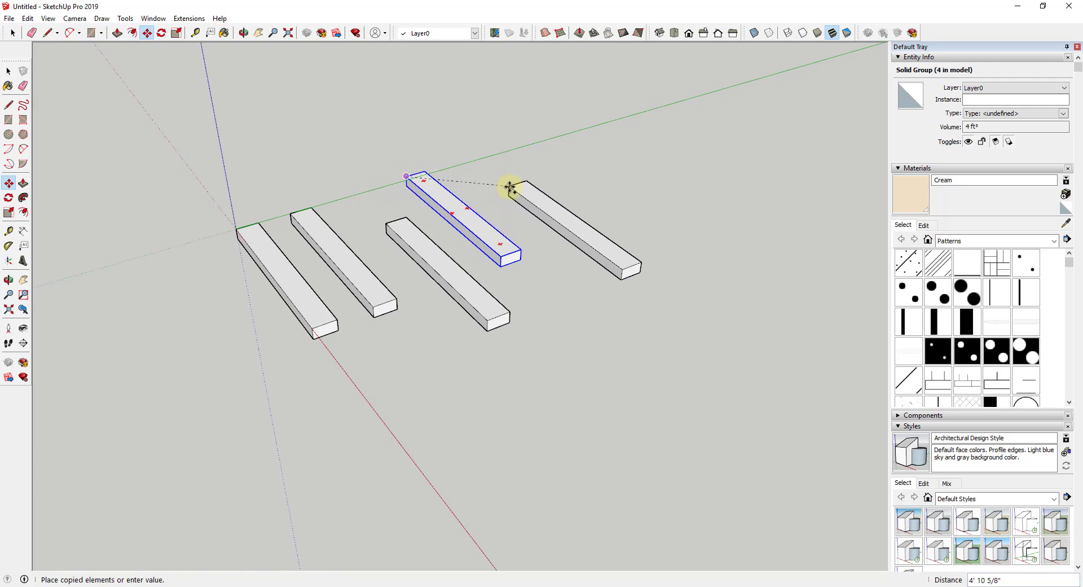
left_click(508, 186)
left_click(508, 186)
key("ctrl")
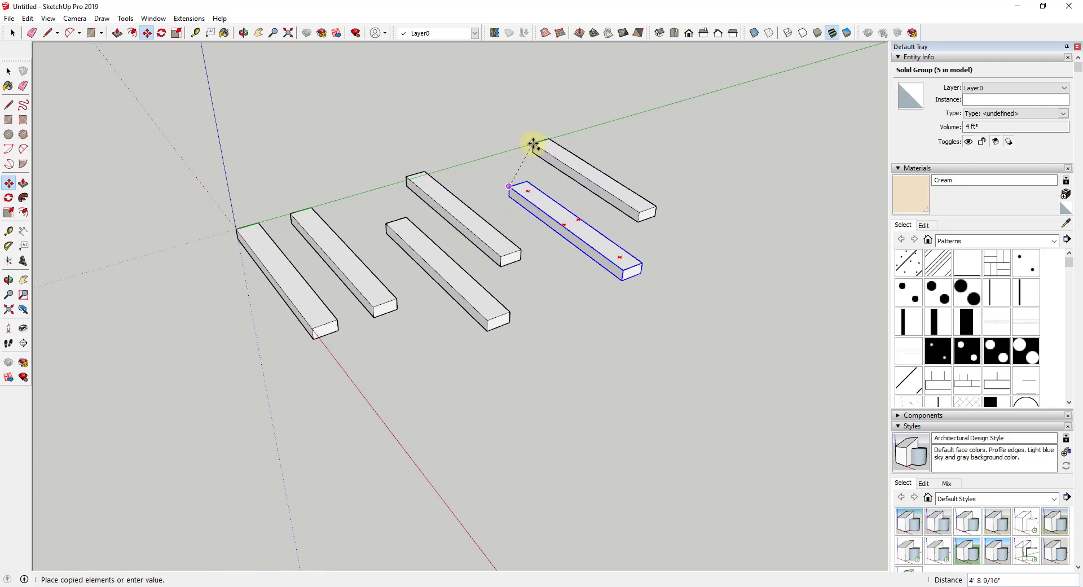
left_click(532, 145)
left_click(533, 143)
key("ctrl")
left_click(646, 156)
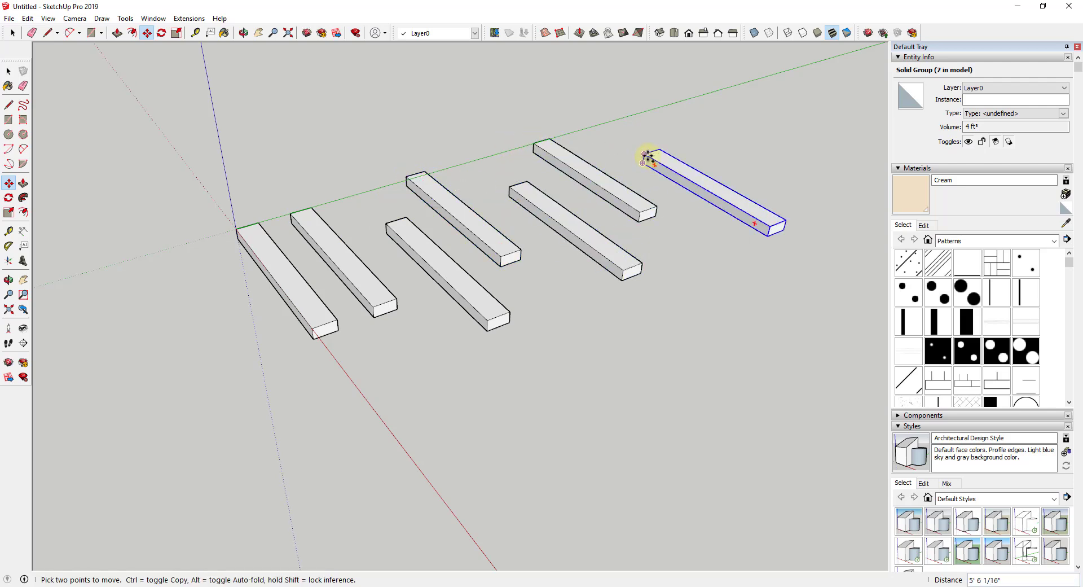
left_click(648, 159)
key("ctrl")
left_click(610, 105)
left_click(609, 105)
key("ctrl")
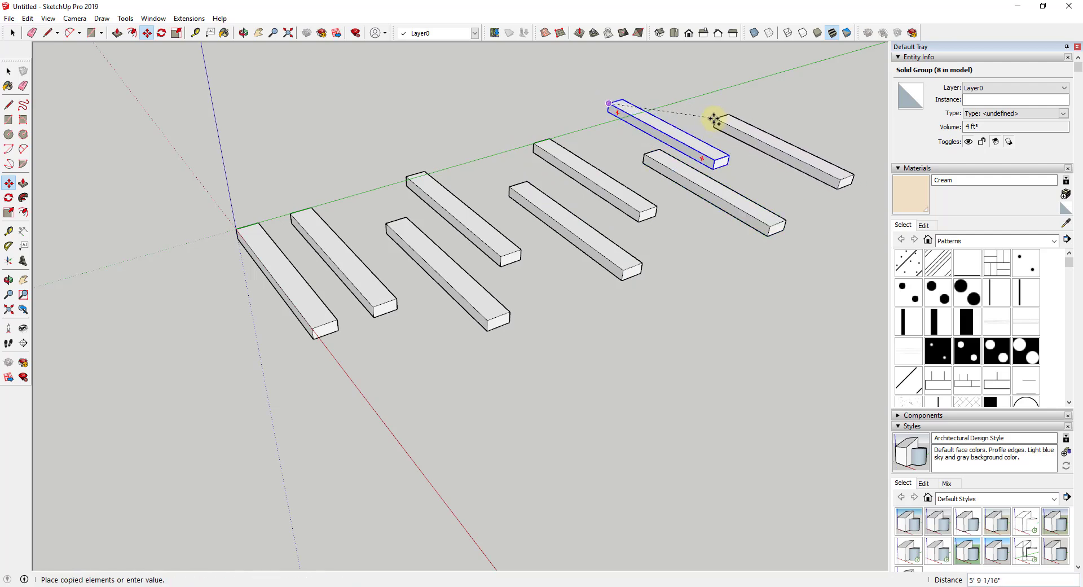
left_click(713, 118)
left_click(712, 117)
key("ctrl")
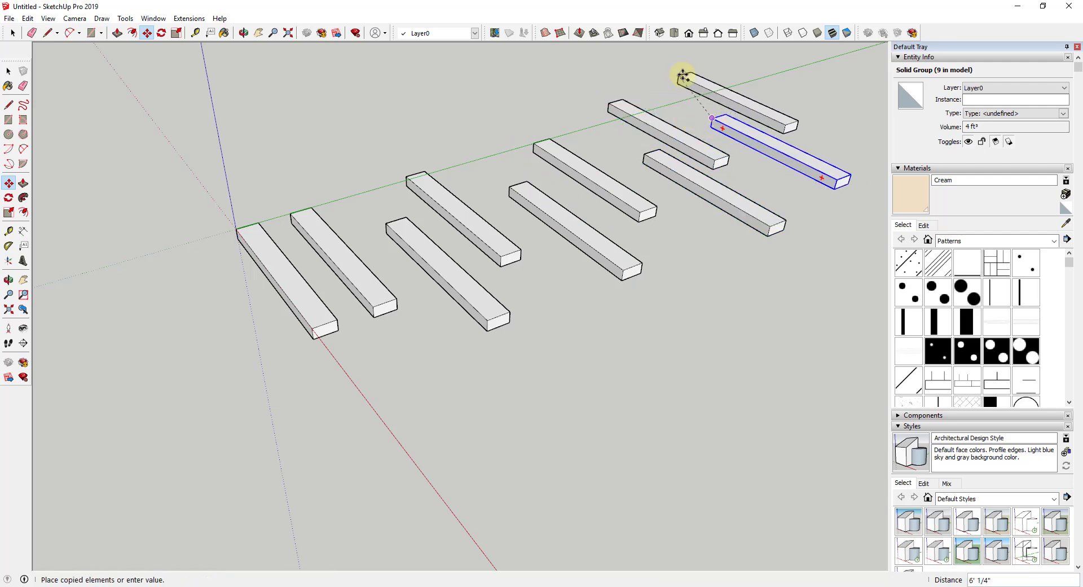
left_click(698, 79)
Copy the box at the origin along the red axis, well clear of the zigzag row
middle_click_drag(699, 79, 454, 206)
key("space")
left_click(469, 192)
key("m")
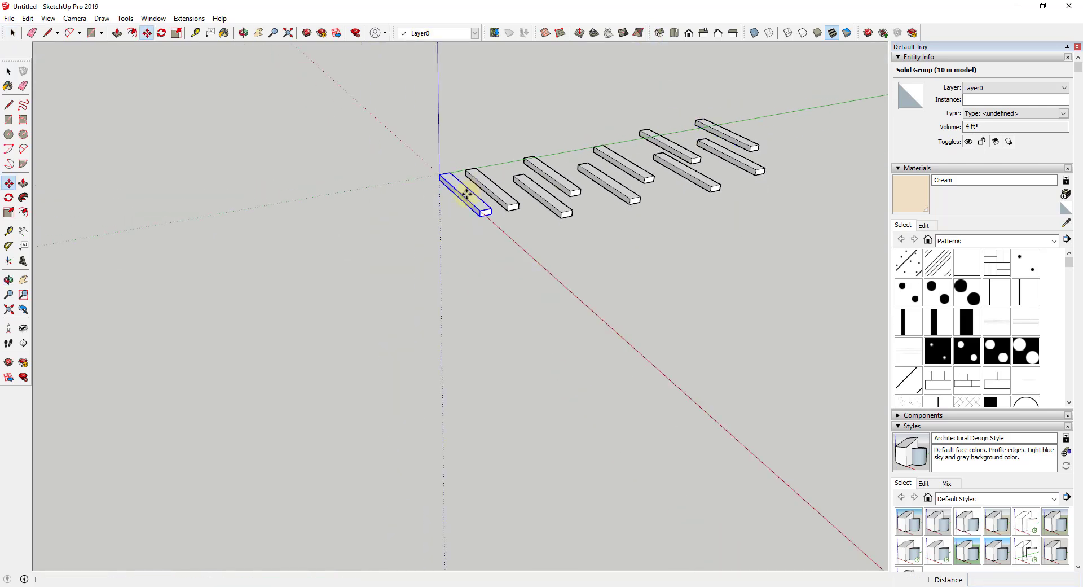
left_click(436, 182)
left_click(439, 172)
key("ctrl")
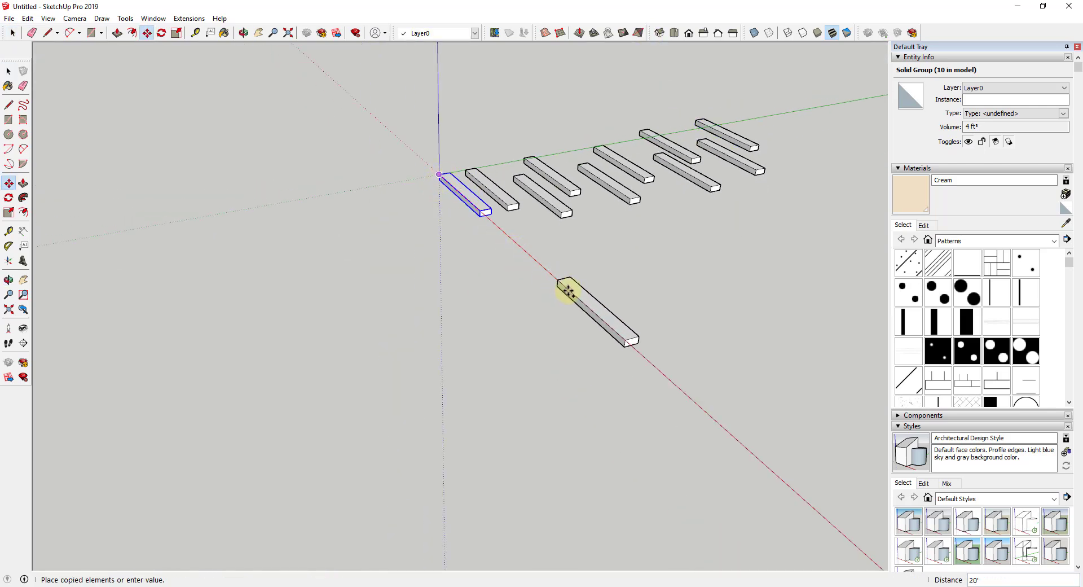
left_click(589, 308)
Copy the isolated box on the red axis by 24" in the green axis direction
scroll(749, 394, "up", 3)
middle_click_drag(745, 438, 855, 285)
scroll(667, 238, "up", 4)
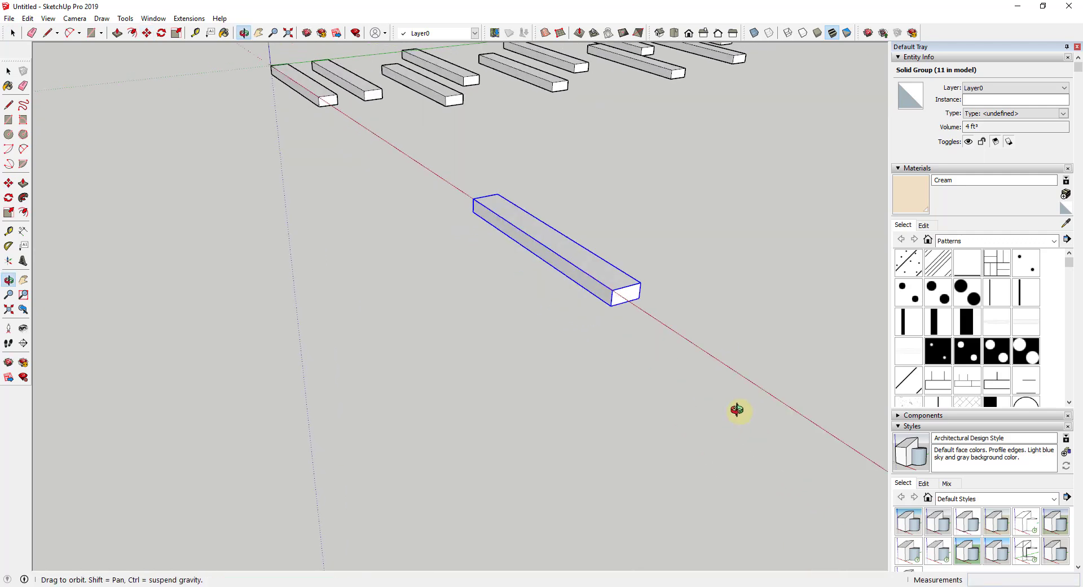
scroll(667, 238, "down", 3)
key("space")
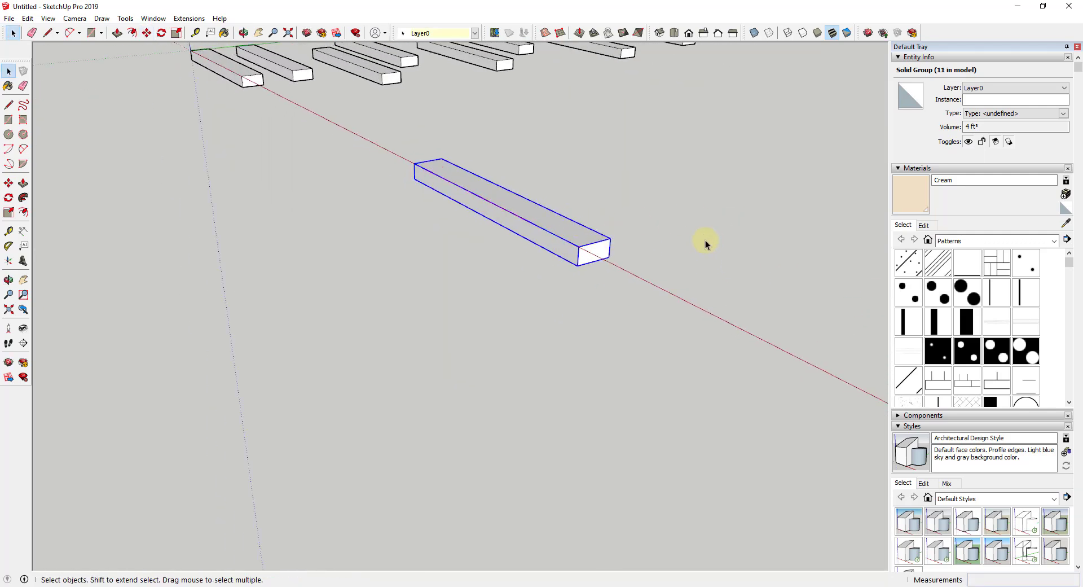
middle_click_drag(703, 239, 605, 220)
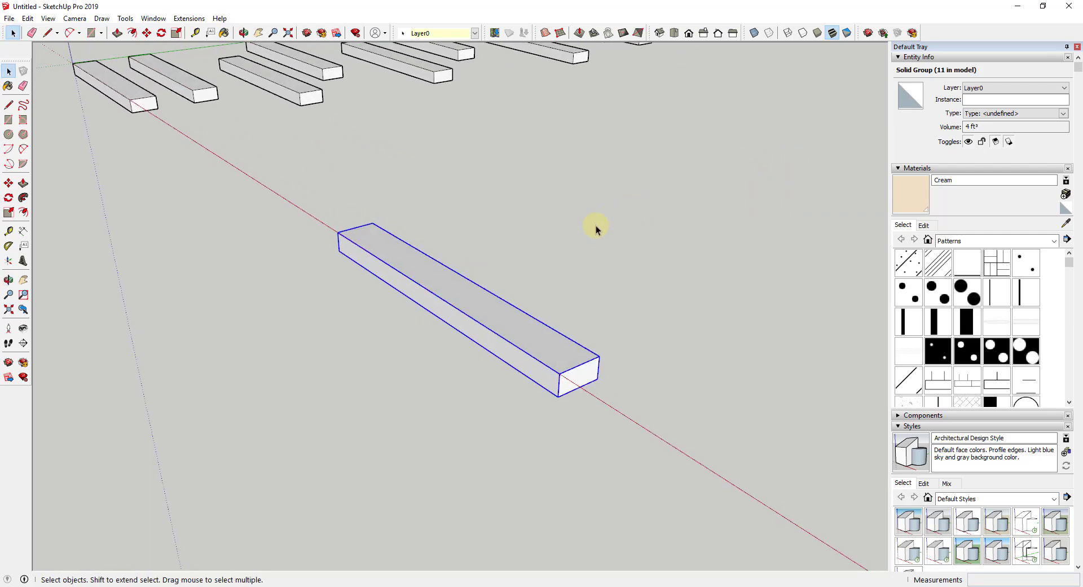
key("m")
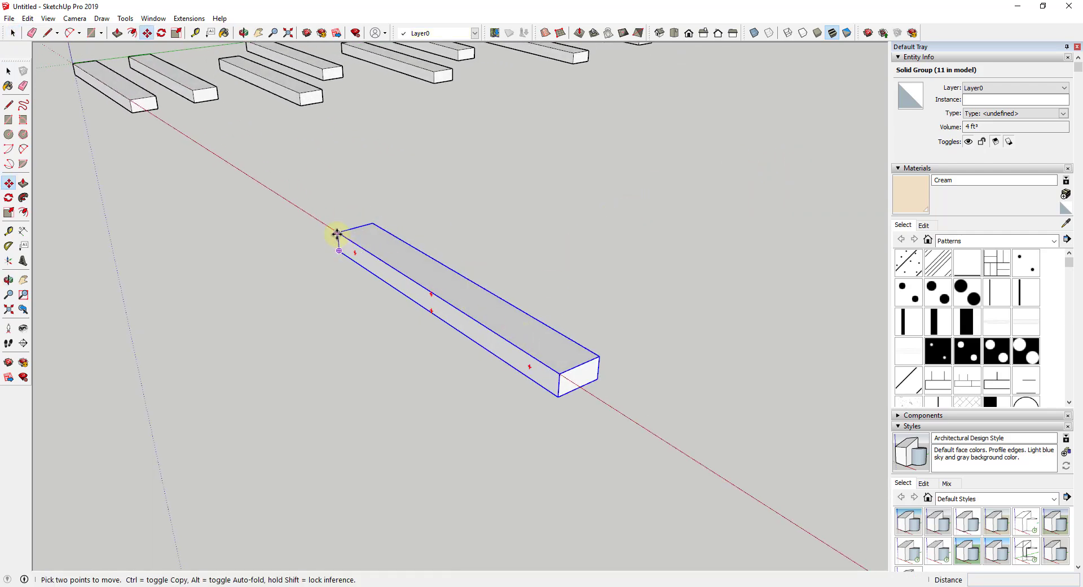
left_click(337, 233)
key("ctrl")
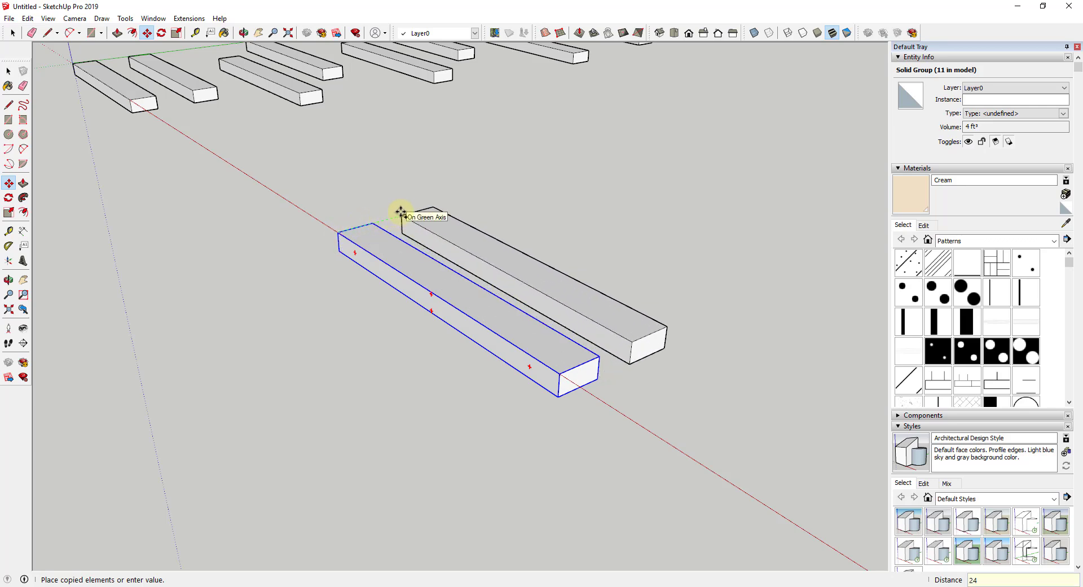
left_click(404, 213)
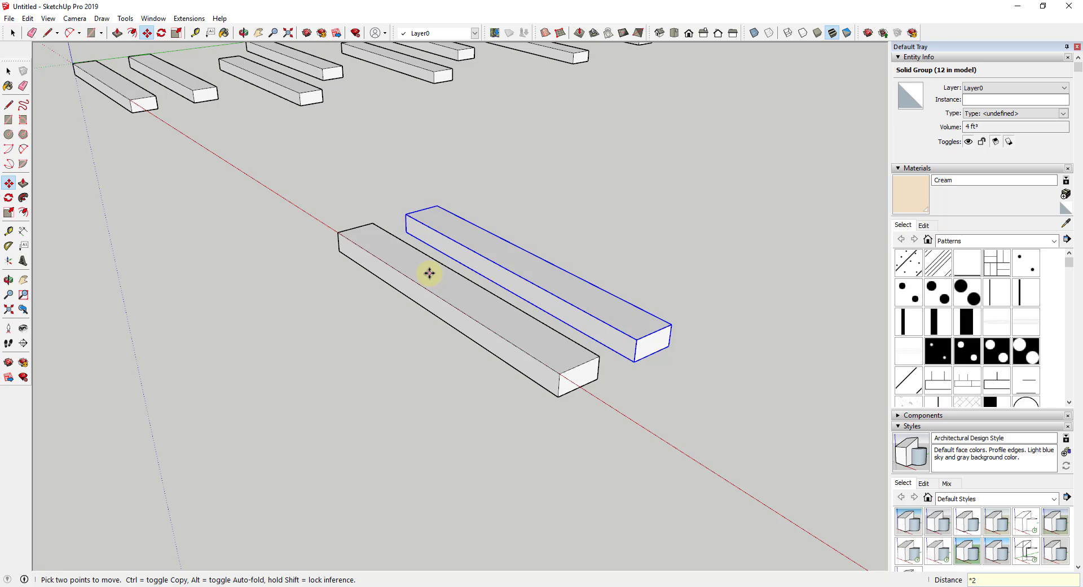
Multiply the 24" spaced copy into an array, trying multipliers *2 and *24
key("Return")
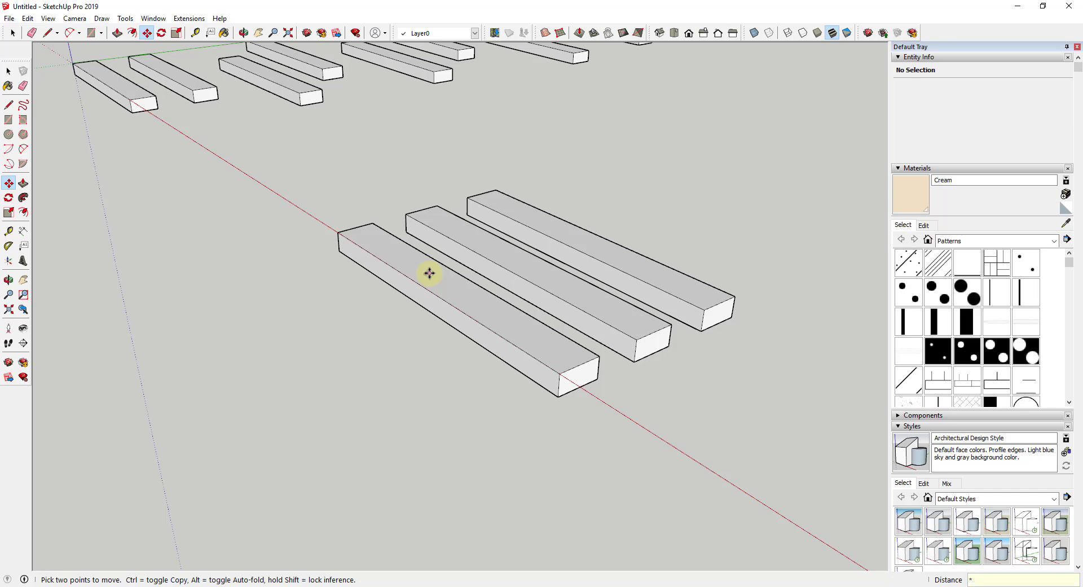
key("Return")
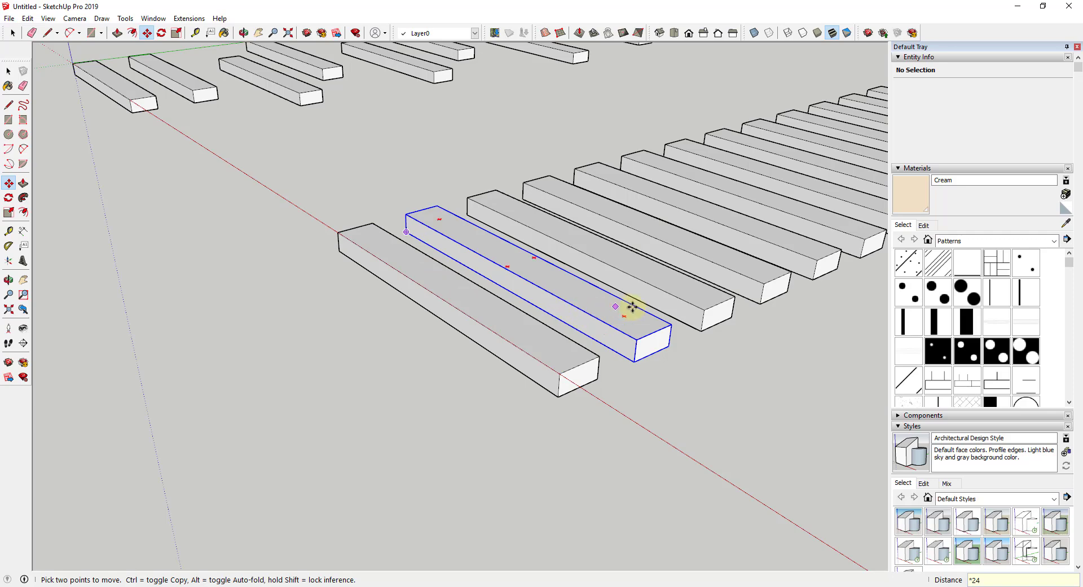
left_click(624, 283)
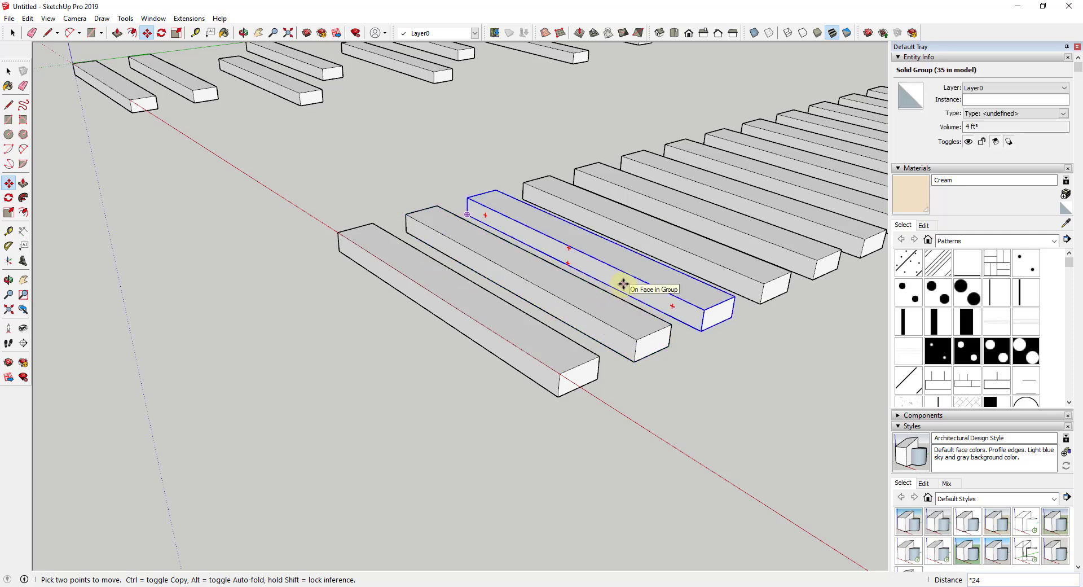
middle_click_drag(648, 273, 616, 244)
Try *5, *100 and *10 as the number of copies in the 24" spaced array
key("m")
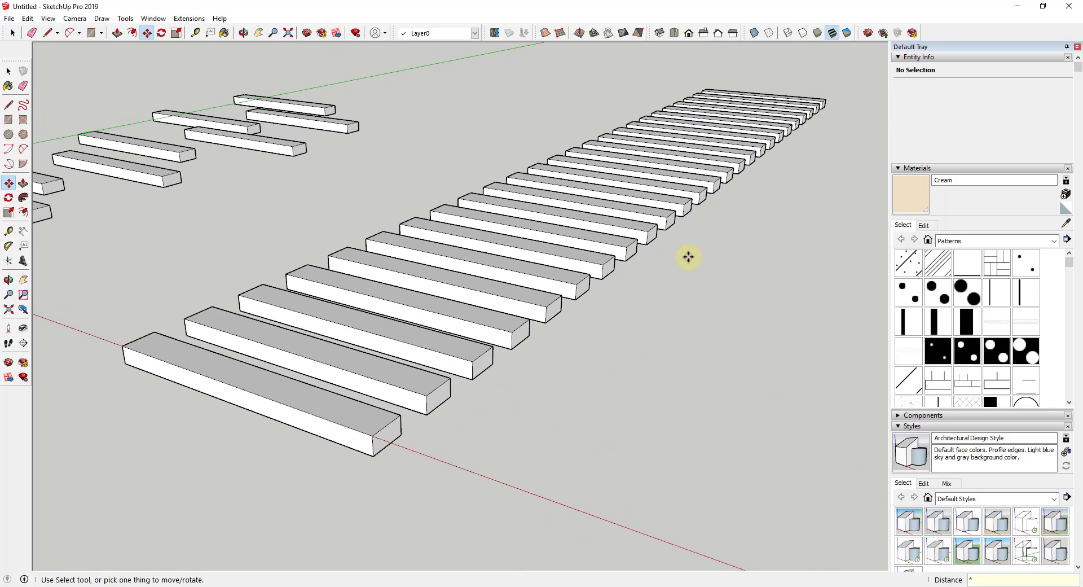
type("5")
key("Return")
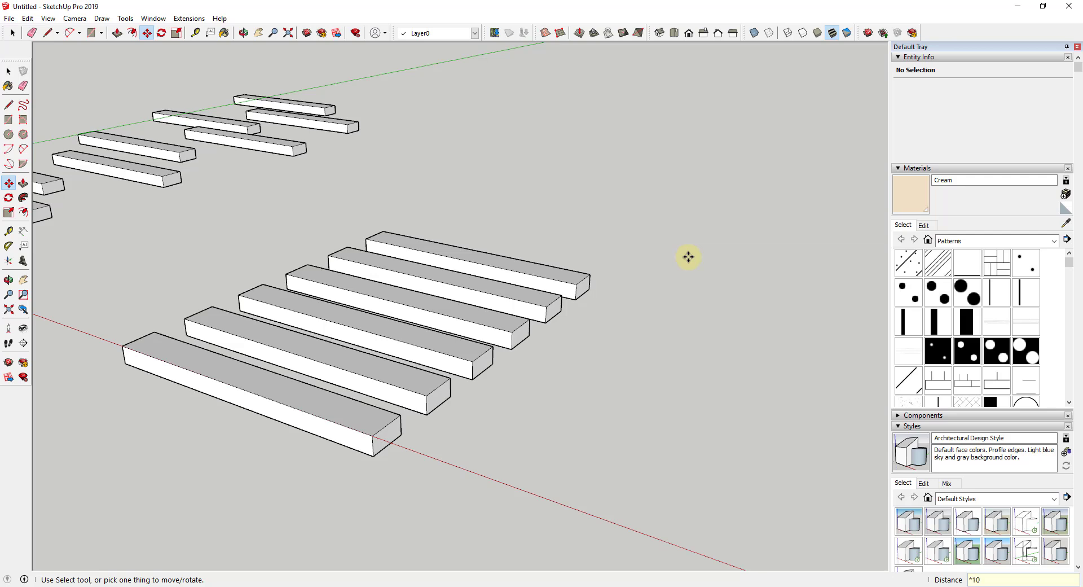
type("*100")
key("Return")
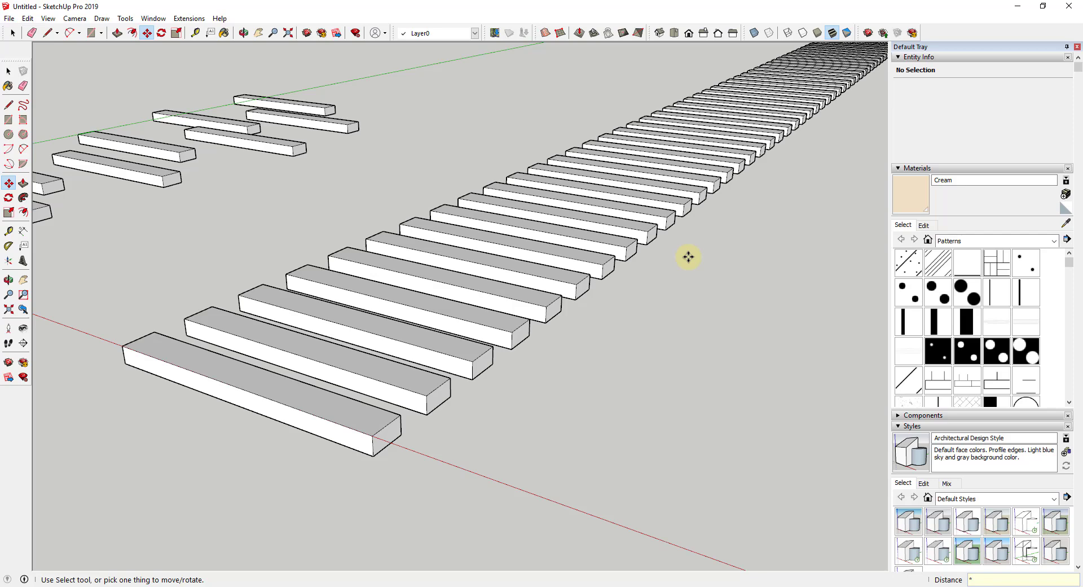
middle_click_drag(462, 453, 646, 341)
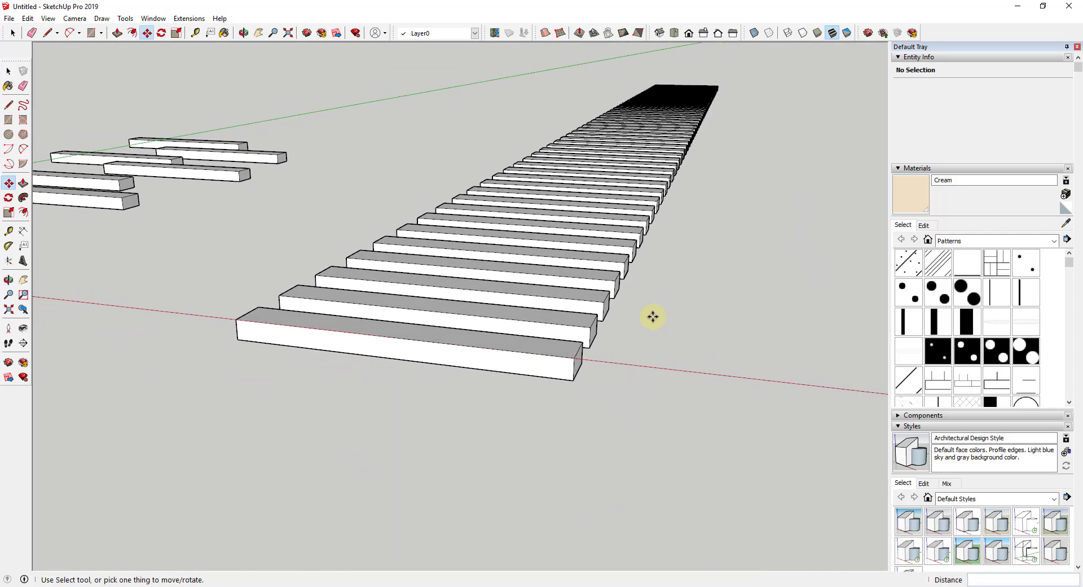
key("Return")
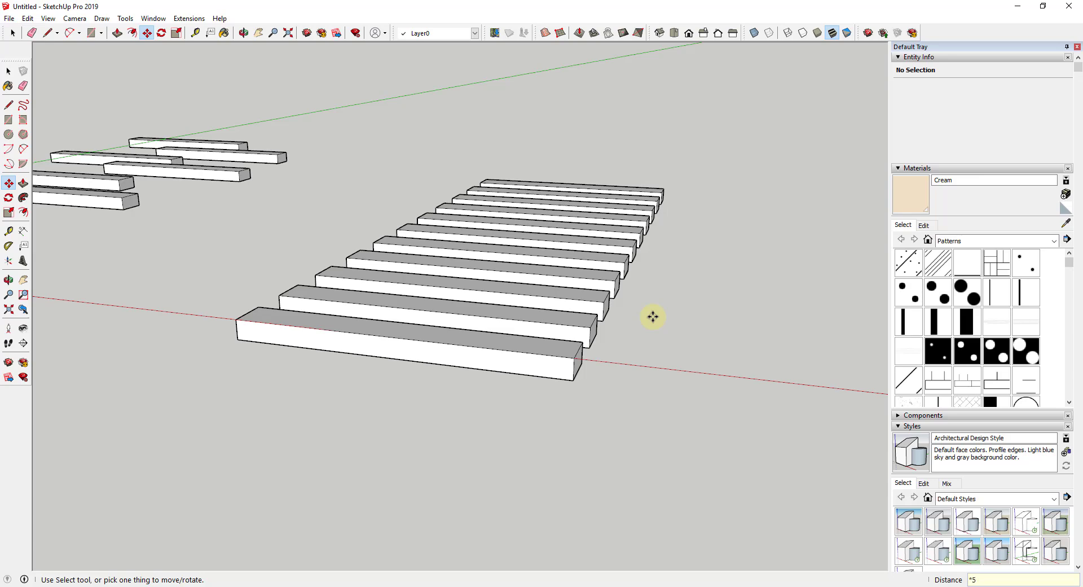
Set the 24" spaced array to 50 copies with the multiplier *50
type("0")
key("Return")
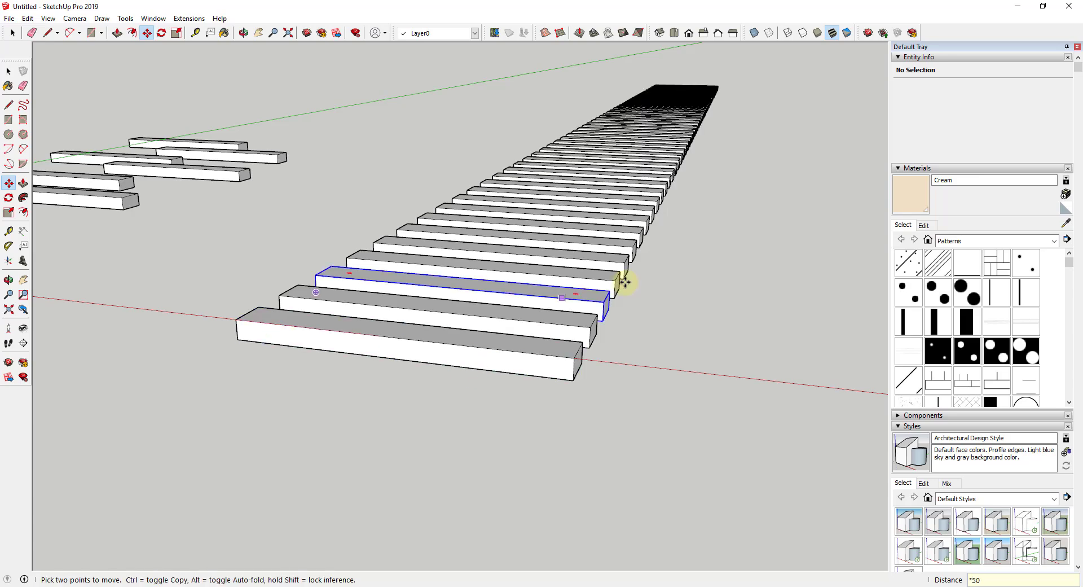
middle_click_drag(621, 280, 378, 391)
scroll(316, 412, "down", 6)
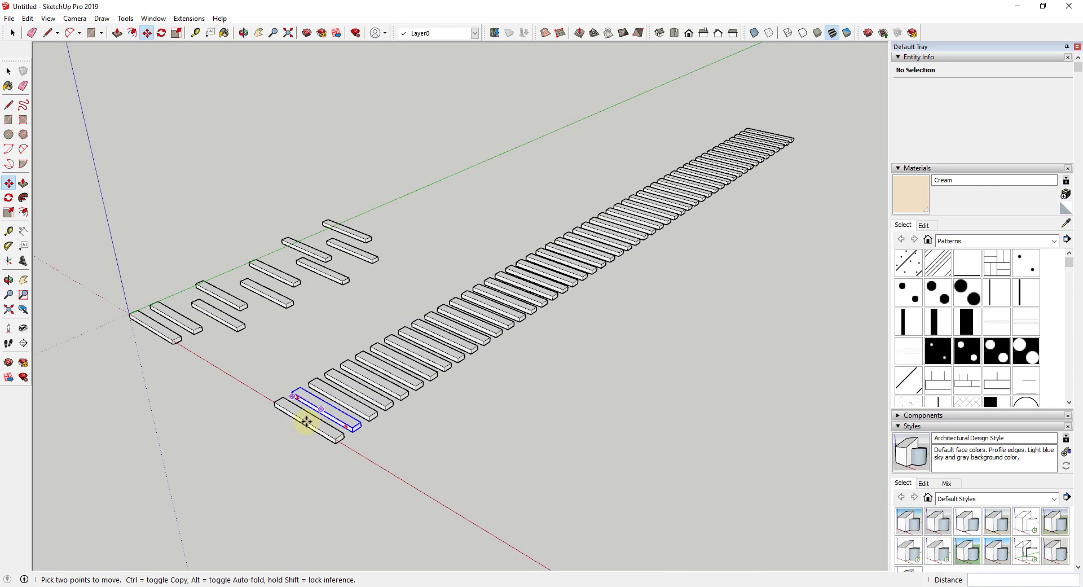
key("space")
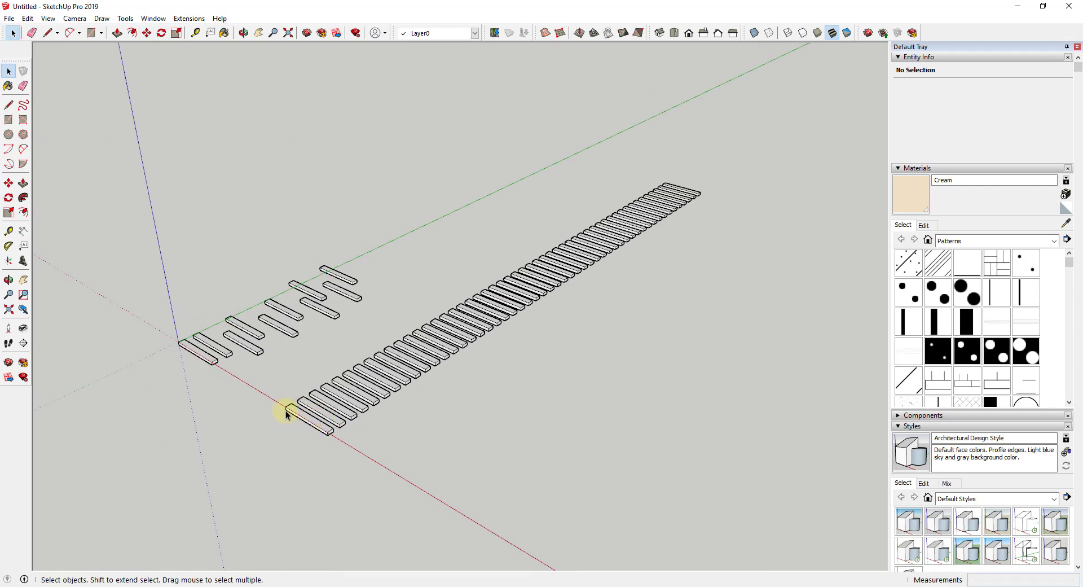
middle_click_drag(333, 393, 496, 270)
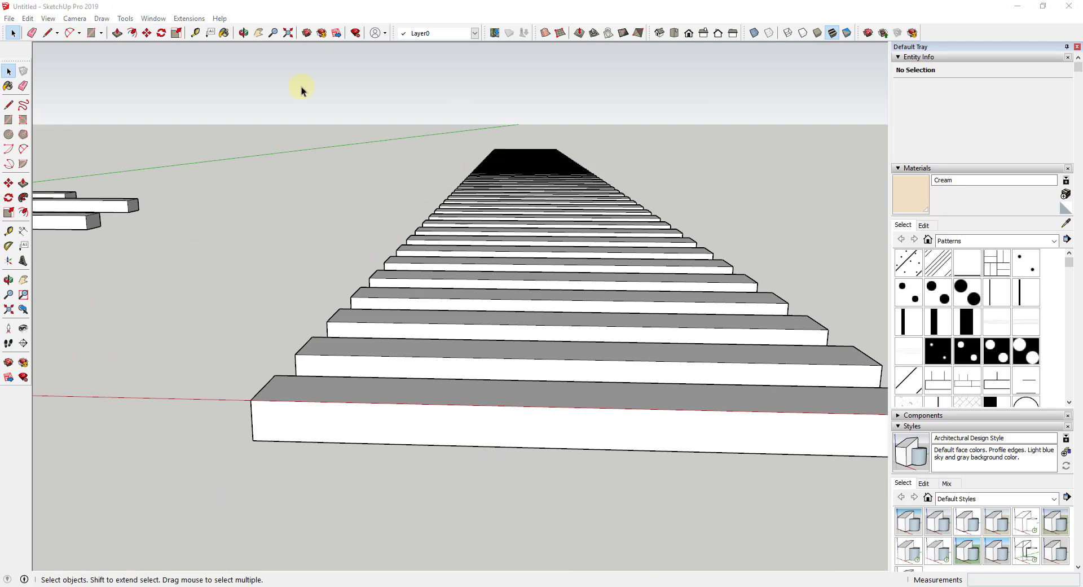
Browse the 3D Warehouse results for "railroad track" and open the "Single railroad track rail" model
left_click(152, 17)
left_click(176, 120)
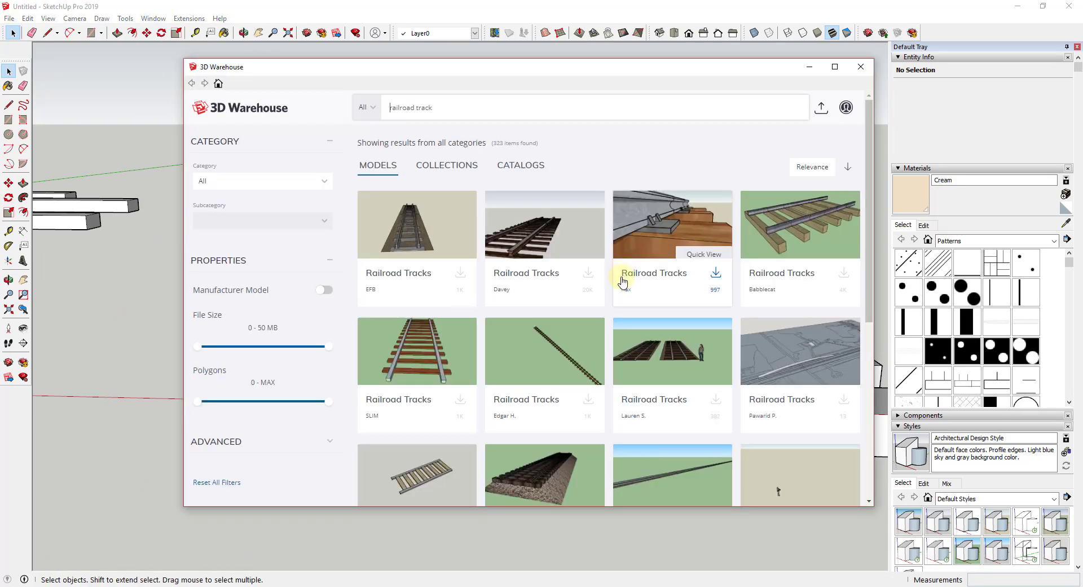
scroll(620, 284, "down", 5)
scroll(609, 294, "down", 4)
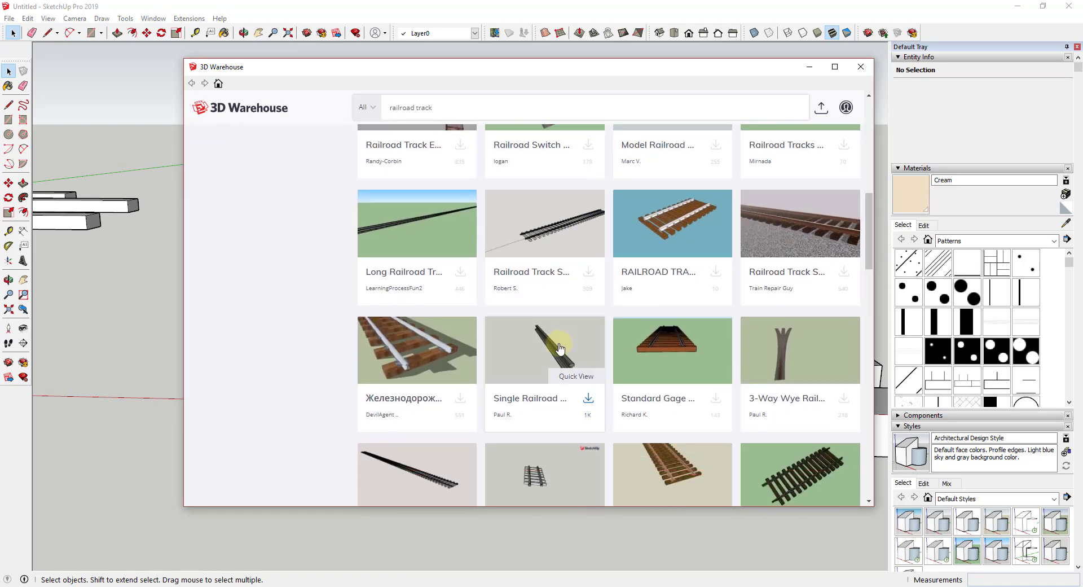
left_click(562, 348)
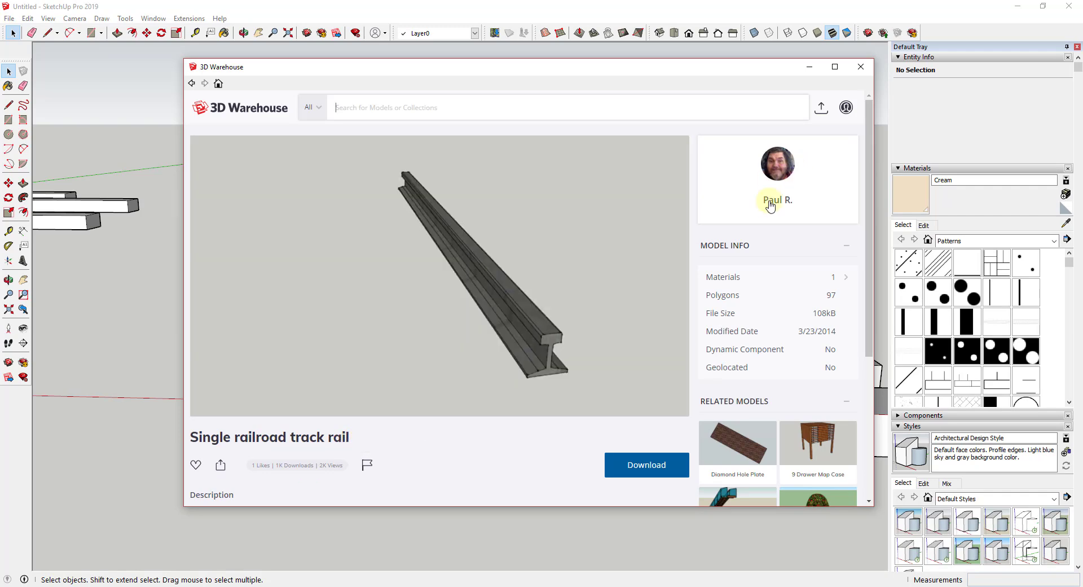
Download the rail into the current model and place it on the first tie's top front edge
left_click(641, 478)
left_click(492, 313)
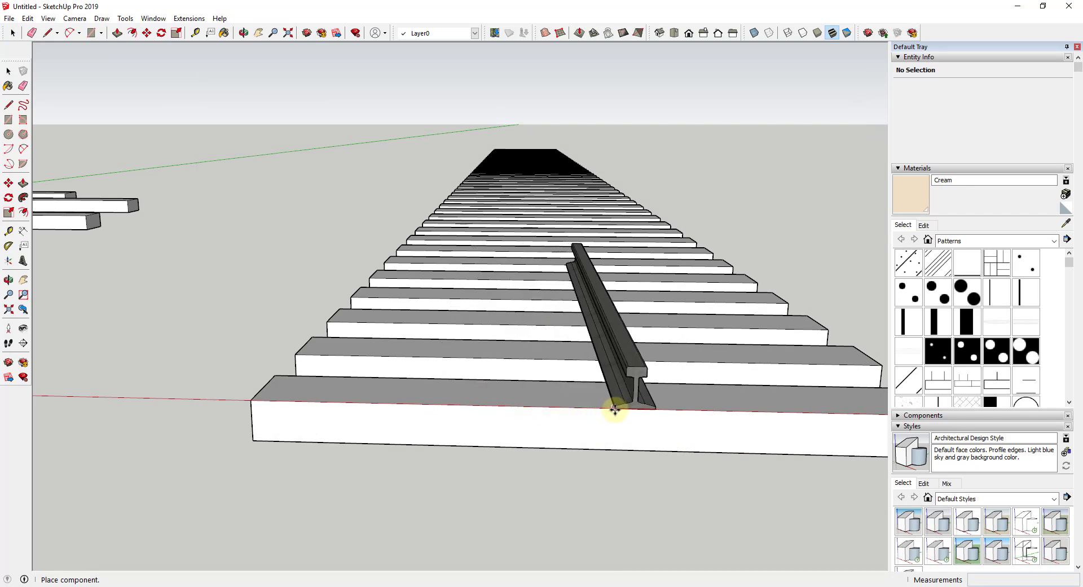
left_click(573, 409)
left_click(576, 408)
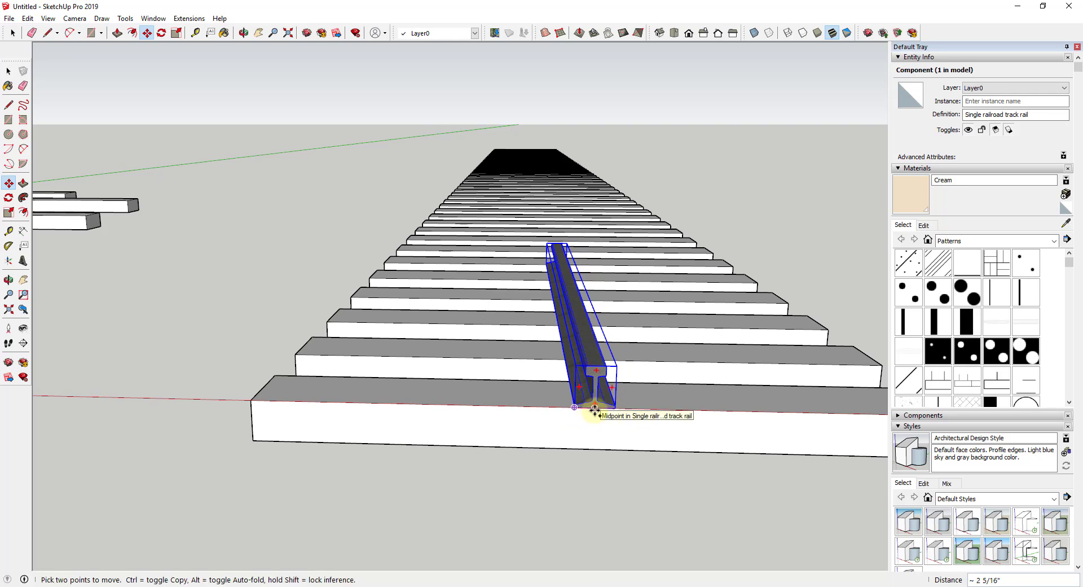
Copy the rail from its base midpoint 2 feet along the red axis toward one end of the first tie
left_click(594, 408)
key("ctrl")
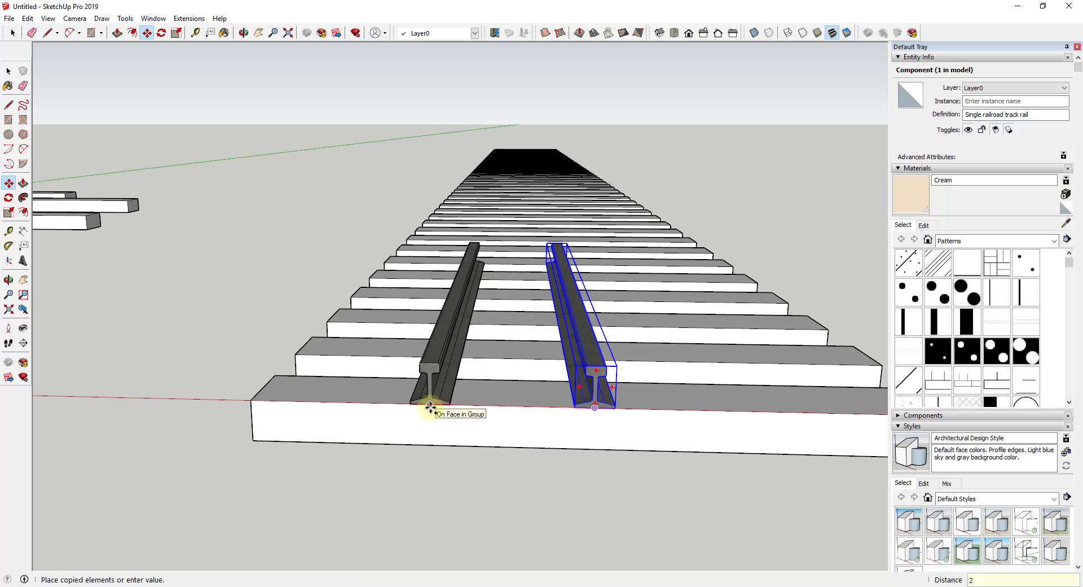
left_click(429, 405)
Move the original rail 2 feet along the red axis, away from its copy
key("space")
left_click(597, 402)
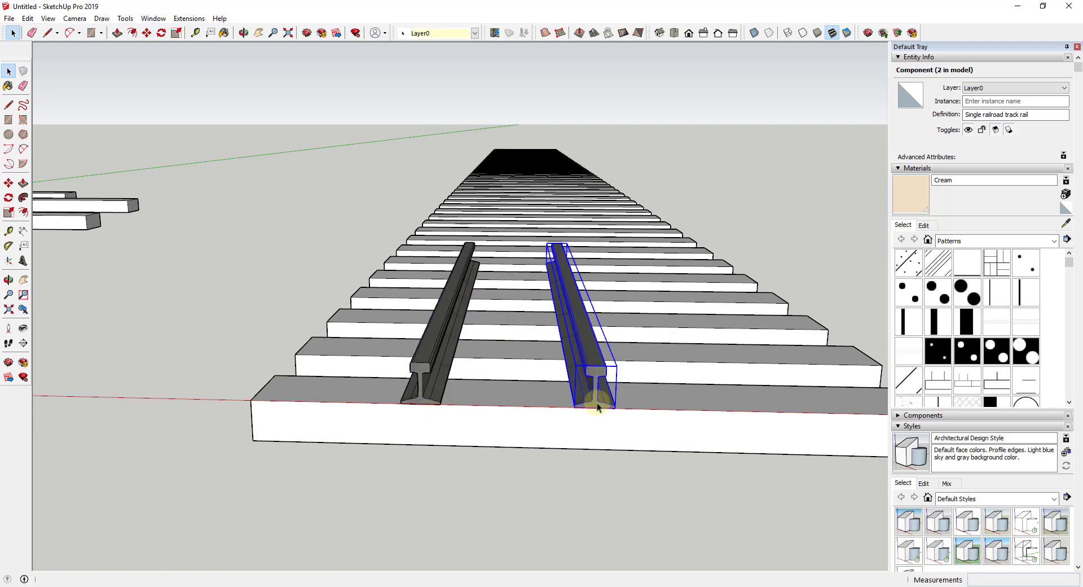
key("m")
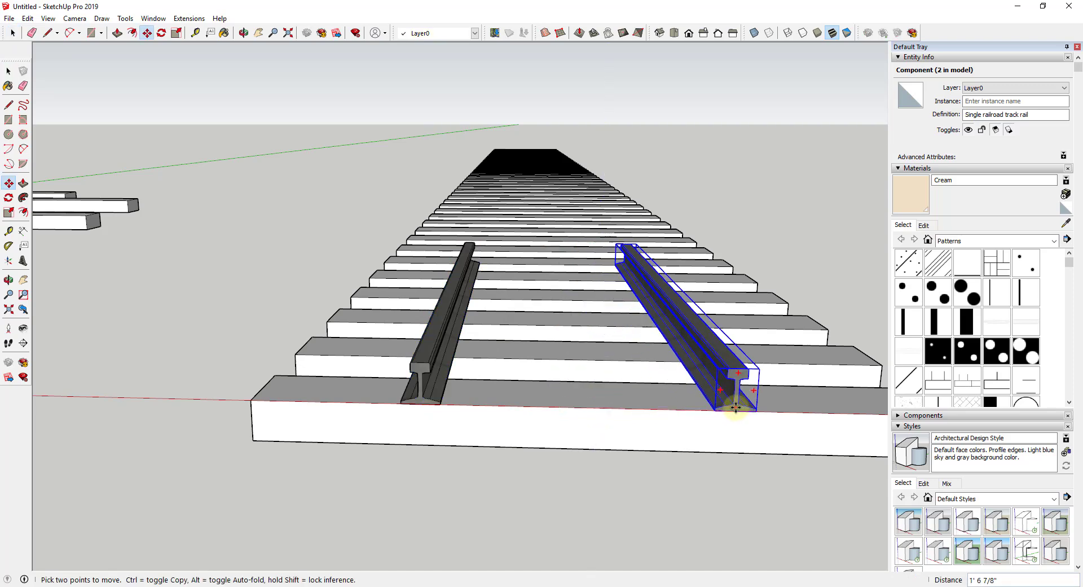
type("2")
key("Return")
Extend the rail component's end face with Push/Pull by 91' to the last tie of the array
middle_click_drag(737, 406, 440, 402)
scroll(440, 402, "up", 3)
key("space")
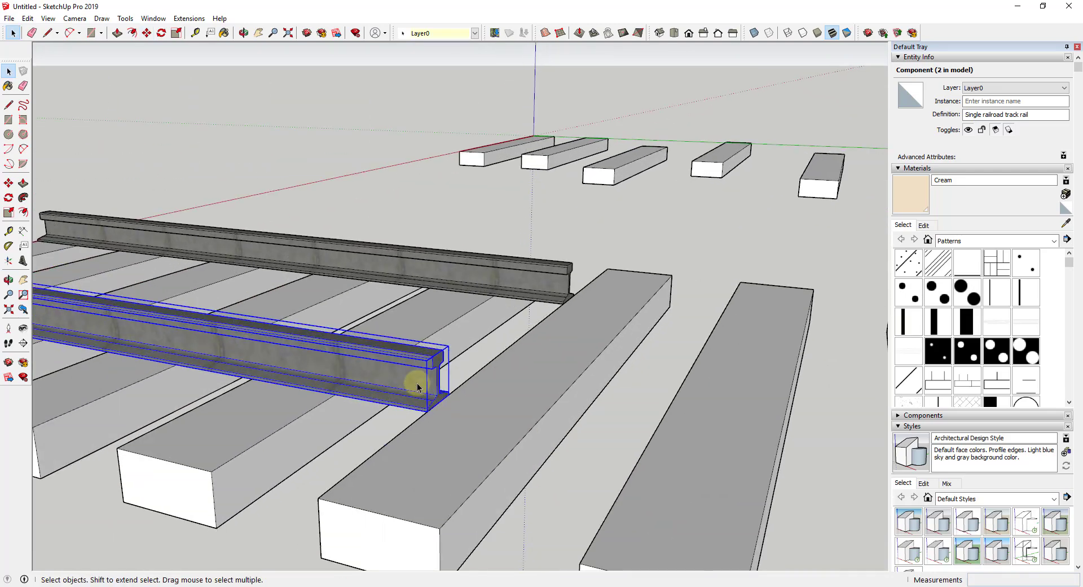
scroll(435, 374, "up", 3)
key("p")
left_click(458, 382)
scroll(452, 367, "down", 10)
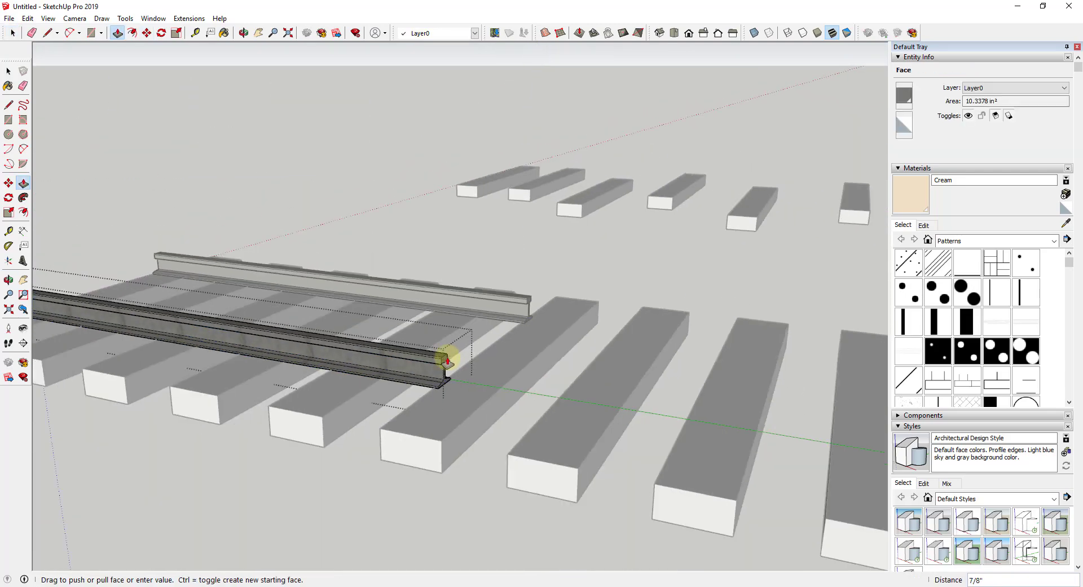
scroll(636, 382, "up", 5)
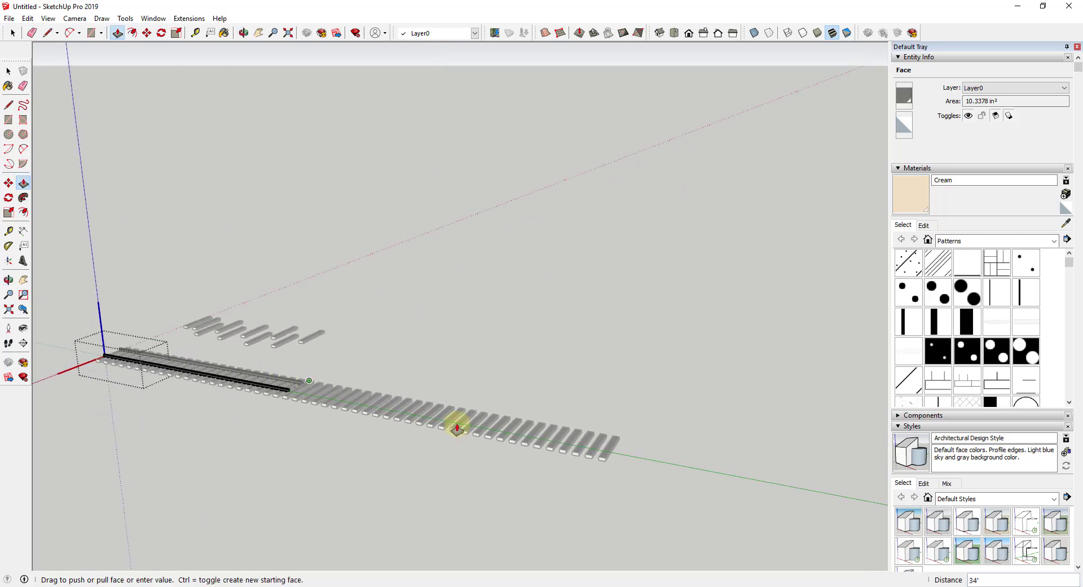
left_click(587, 446)
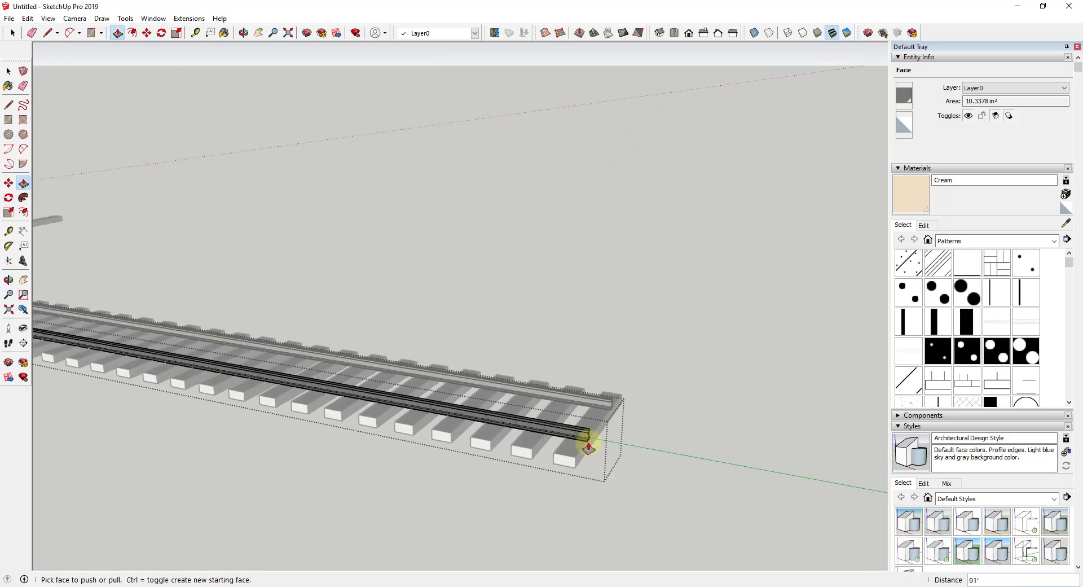
middle_click_drag(590, 443, 486, 425)
scroll(387, 461, "up", 3)
key("space")
scroll(413, 526, "up", 8)
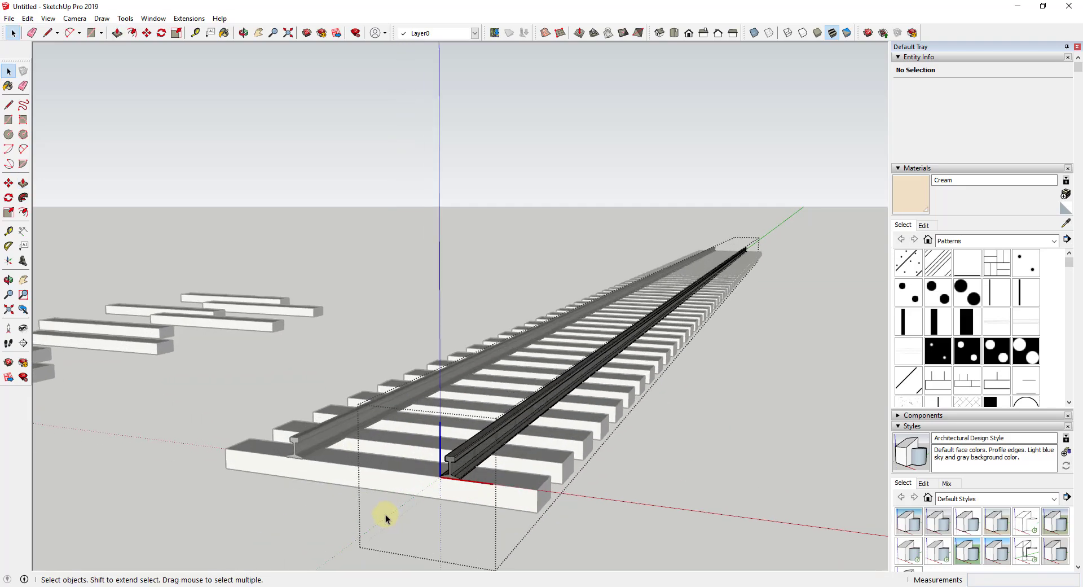
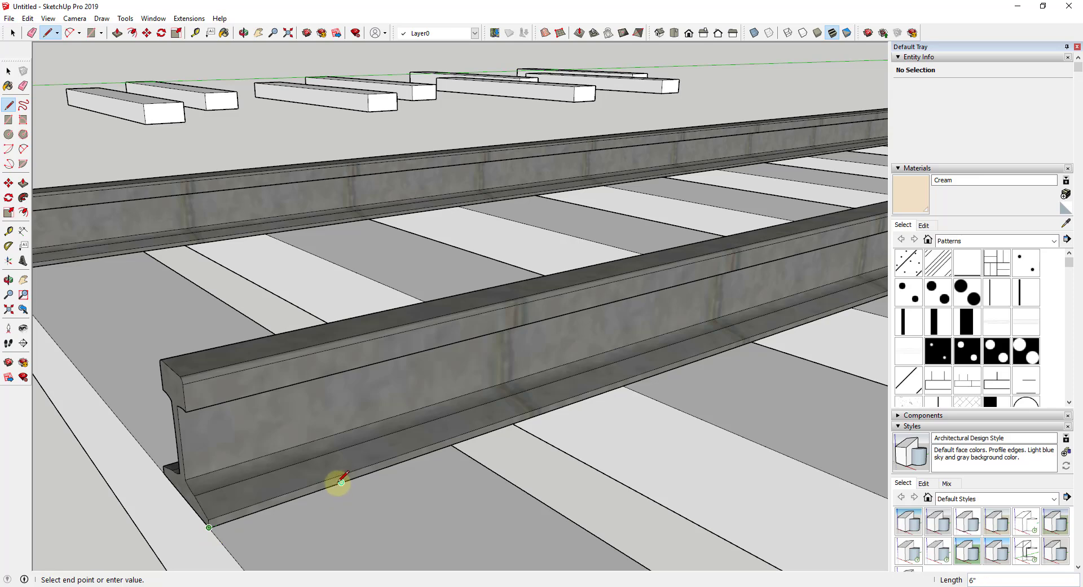
Draw a small clip plate about 5 1/4" long on the rail's base flange above the first tie and thicken it
left_click(338, 483)
left_click(299, 465)
left_click(383, 438)
middle_click_drag(384, 438, 442, 440)
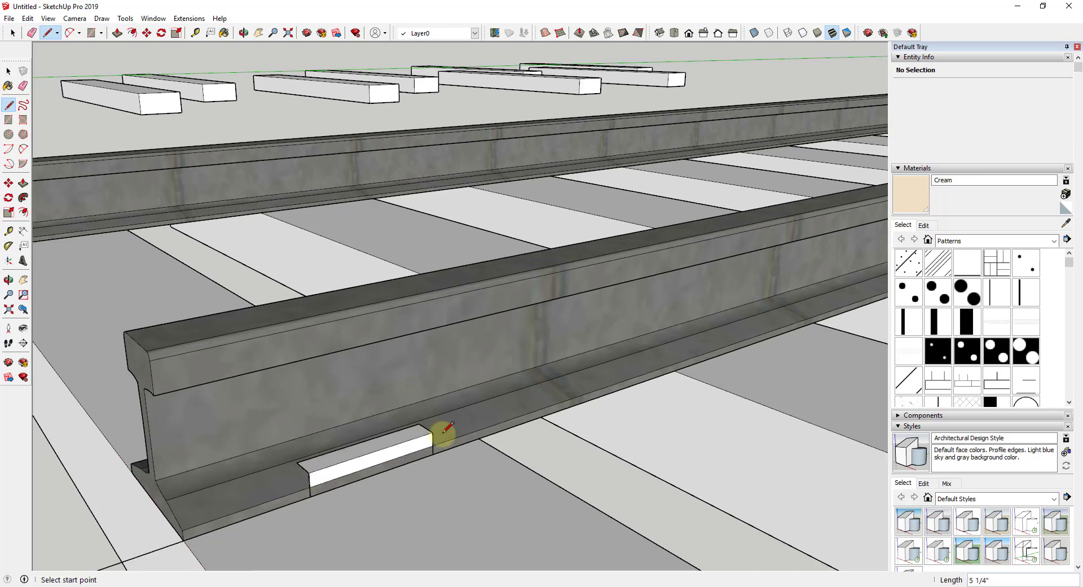
key("p")
left_click_drag(447, 464, 449, 457)
key("l")
Draw two bolt-head circles with a radius of about 9/16" on the clip's top face and extrude them upward
middle_click_drag(450, 457, 512, 451)
key("c")
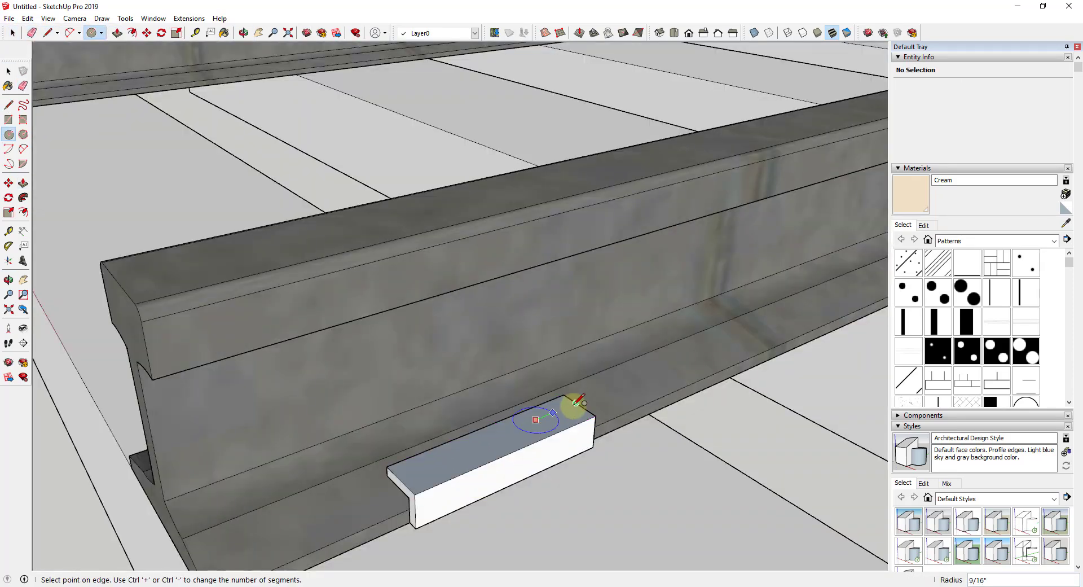
left_click(446, 451)
left_click(536, 416)
key("p")
left_click(536, 416)
Select all the connected clip and bolt-head geometry and make it a group
key("space")
triple_click(492, 450)
right_click(492, 449)
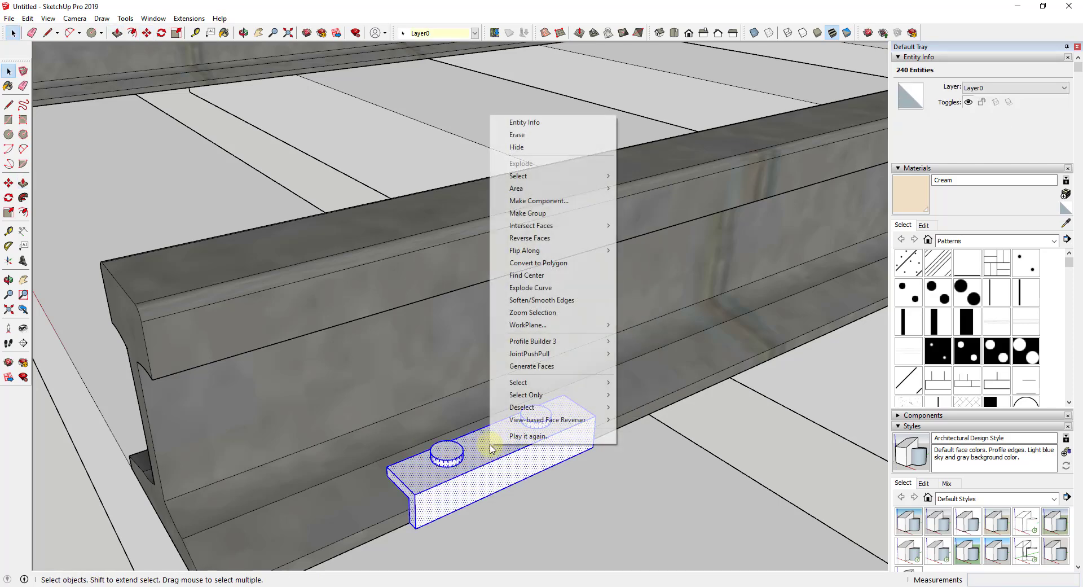
left_click(541, 217)
middle_click_drag(532, 310, 539, 414)
key("space")
scroll(538, 415, "down", 5)
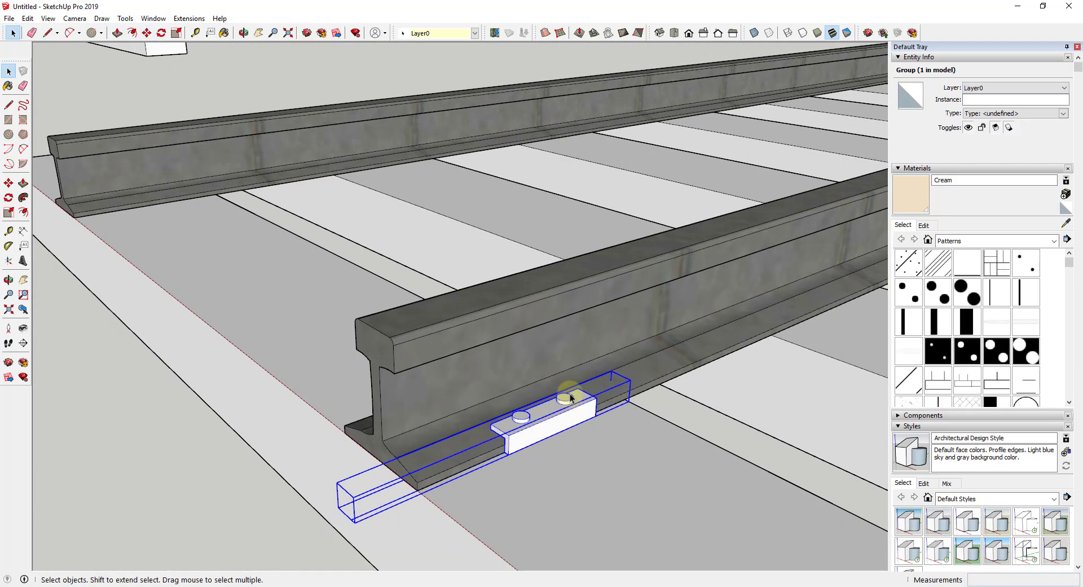
Erase the leftover construction lines inside the clip group and leave the group
double_click(543, 420)
scroll(508, 435, "up", 3)
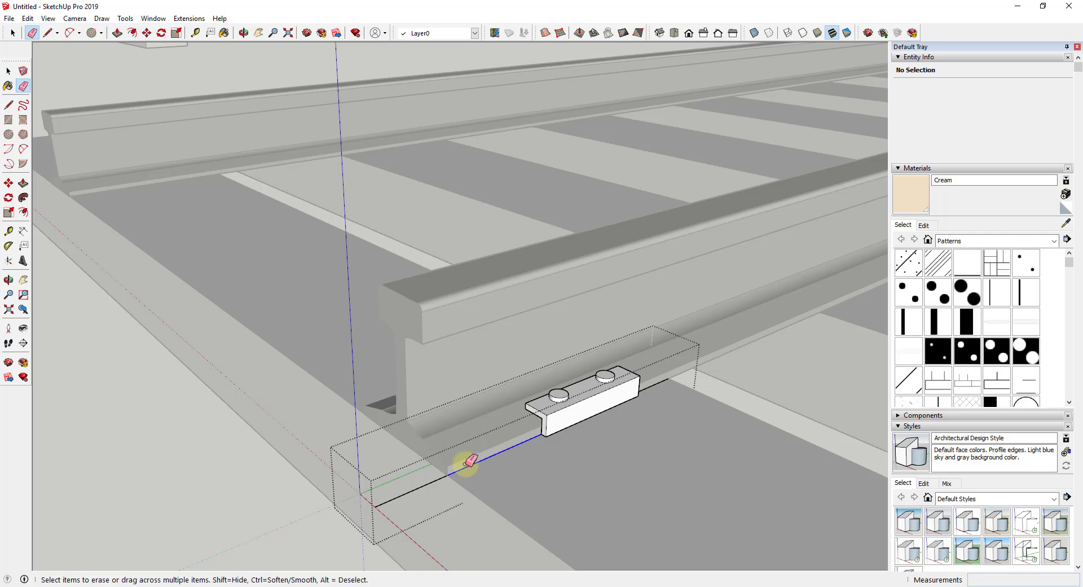
left_click_drag(466, 456, 616, 381)
key("space")
left_click(665, 426)
scroll(677, 442, "down", 3)
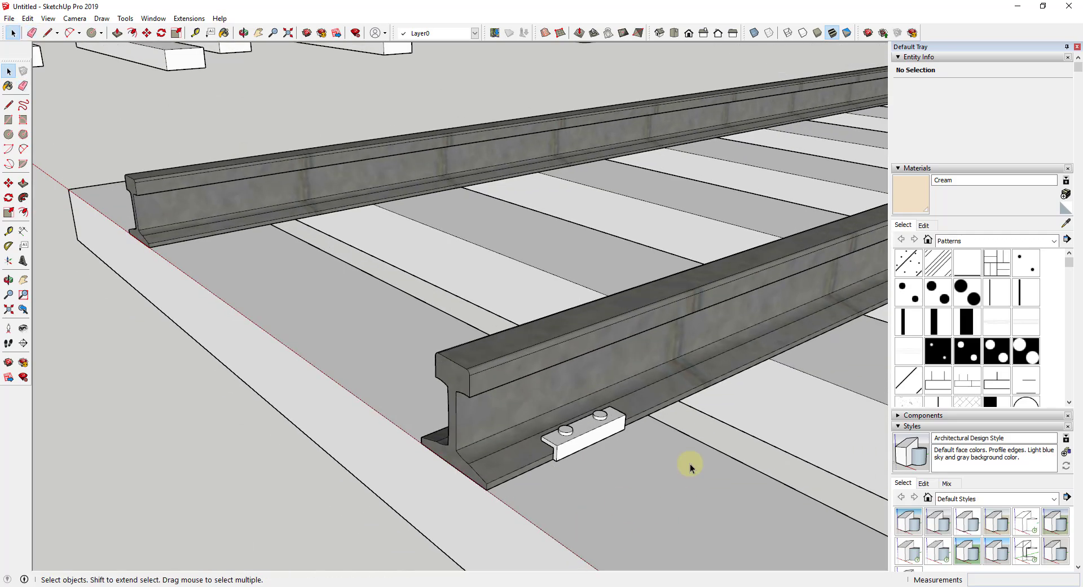
middle_click_drag(689, 459, 515, 411)
scroll(349, 480, "up", 3)
scroll(376, 413, "down", 3)
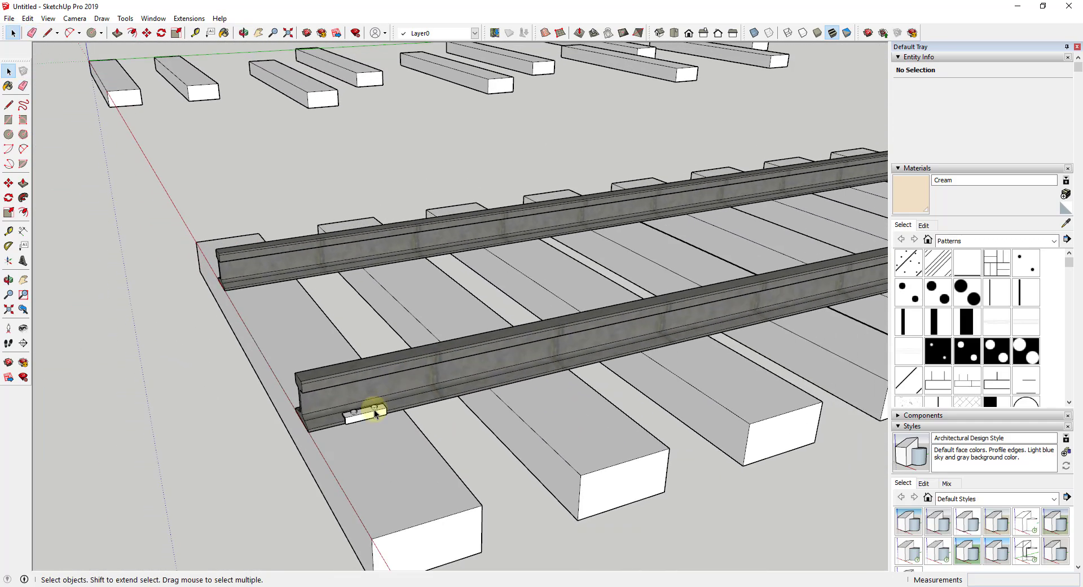
left_click(367, 416)
scroll(406, 435, "down", 2)
key("m")
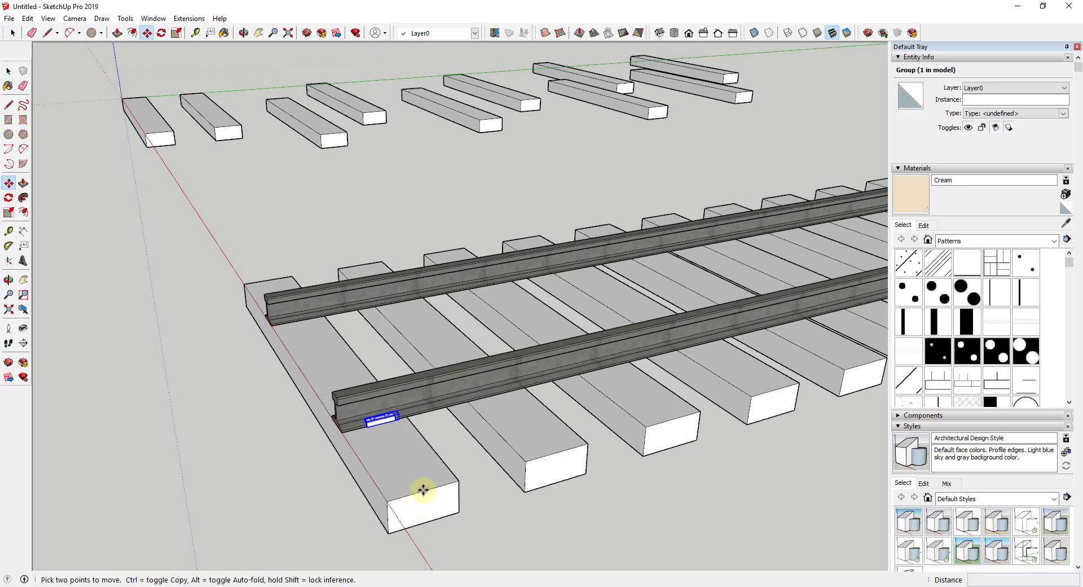
scroll(374, 420, "up", 4)
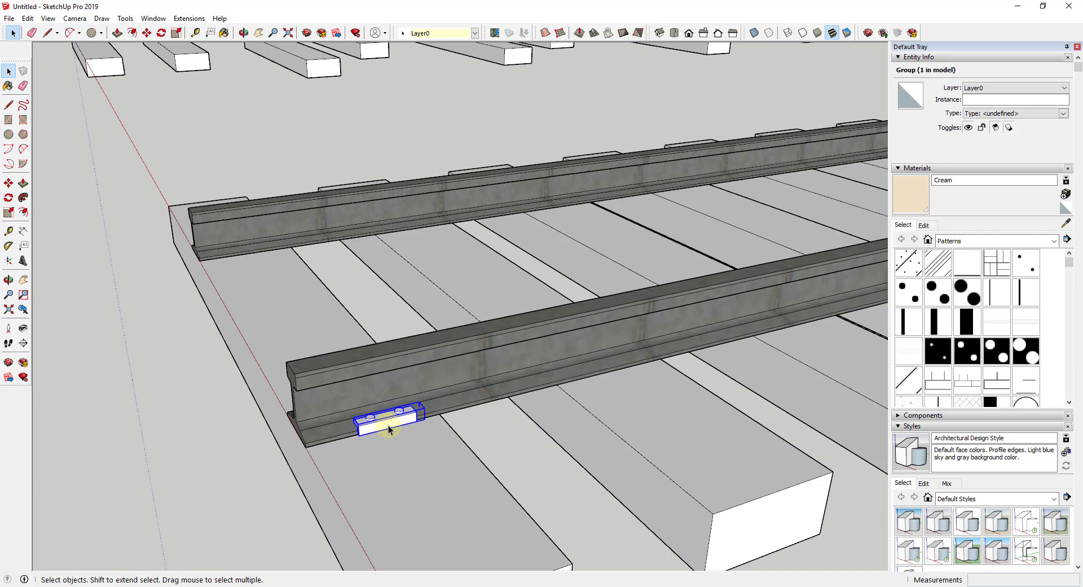
scroll(389, 416, "down", 3)
scroll(443, 503, "up", 2)
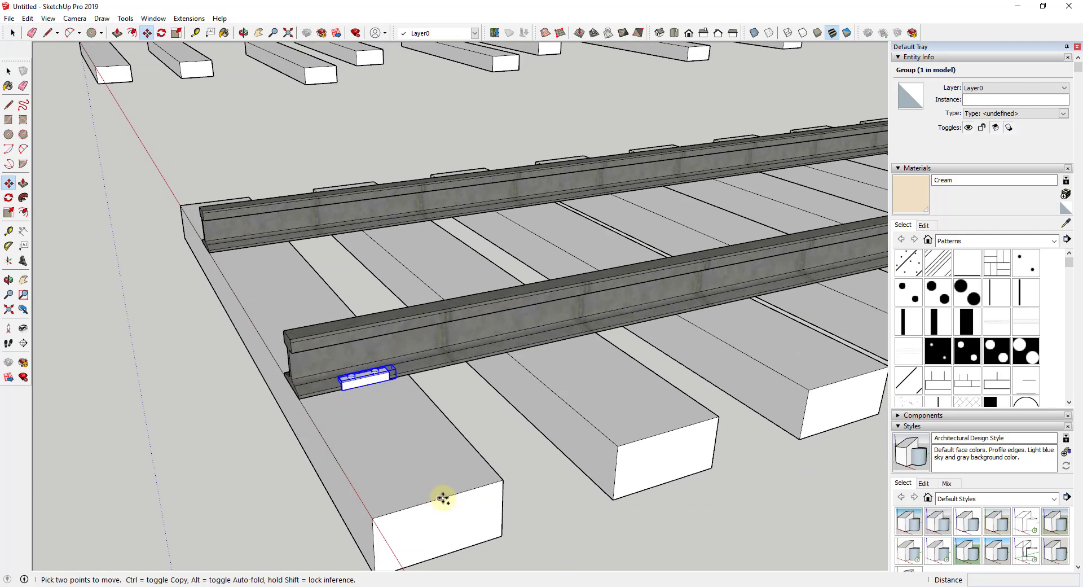
left_click(440, 497)
key("ctrl")
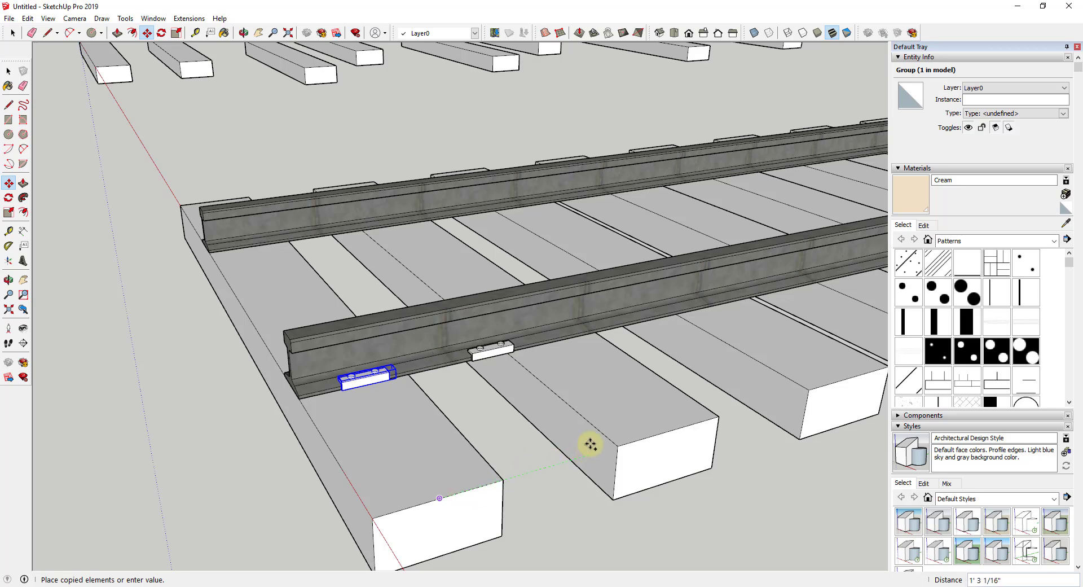
key("space")
Copy the clip group from the end-edge midpoint of the first tie to that of the second tie
key("m")
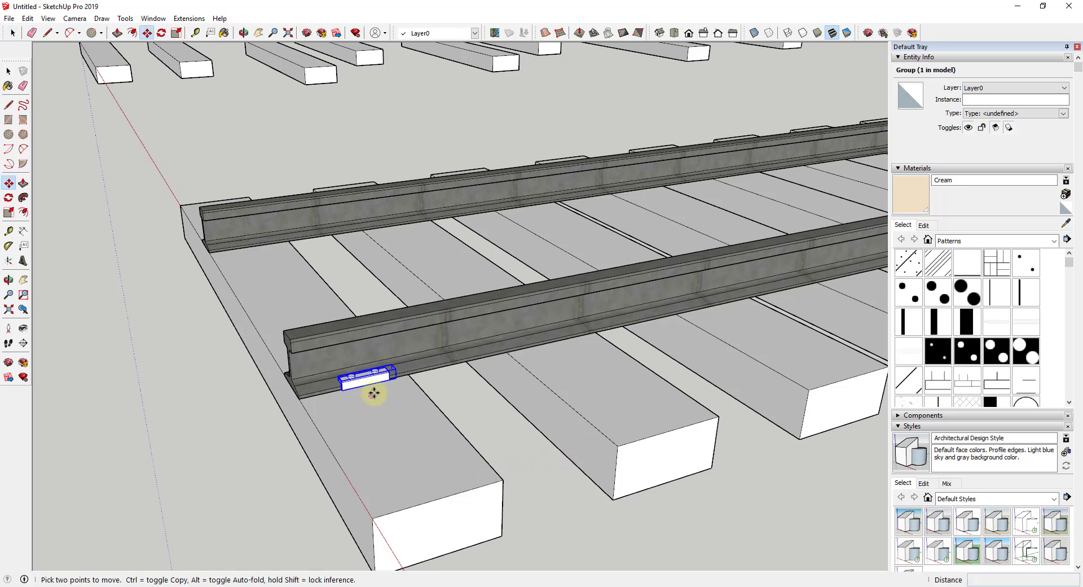
left_click(440, 498)
key("ctrl")
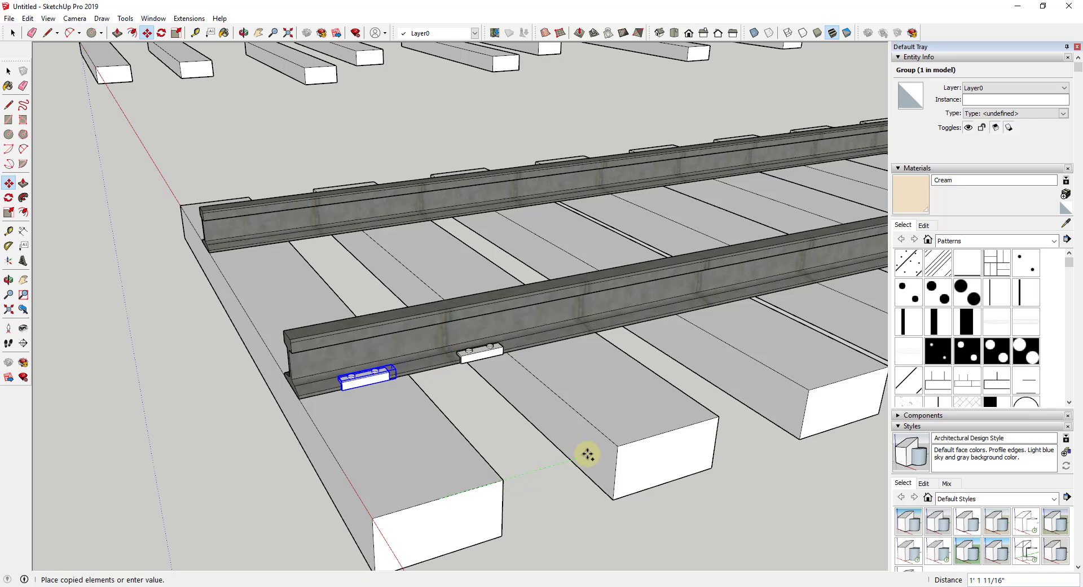
left_click(671, 429)
Undo the clip group's copy on the second tie, keeping only the original clip
middle_click_drag(433, 451, 648, 362)
key("m")
scroll(564, 394, "up", 3)
mouse_move(563, 394)
middle_mouse_down()
mouse_move(585, 399)
mouse_move(570, 392)
middle_mouse_up()
scroll(443, 433, "up", 5)
scroll(554, 408, "down", 5)
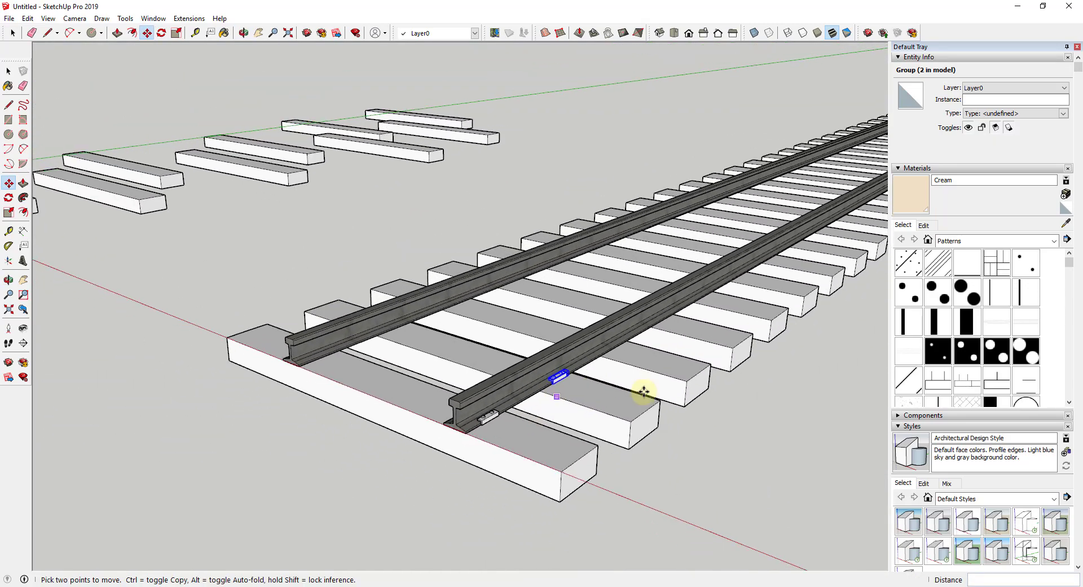
scroll(479, 467, "up", 4)
scroll(454, 454, "down", 2)
scroll(460, 449, "down", 4)
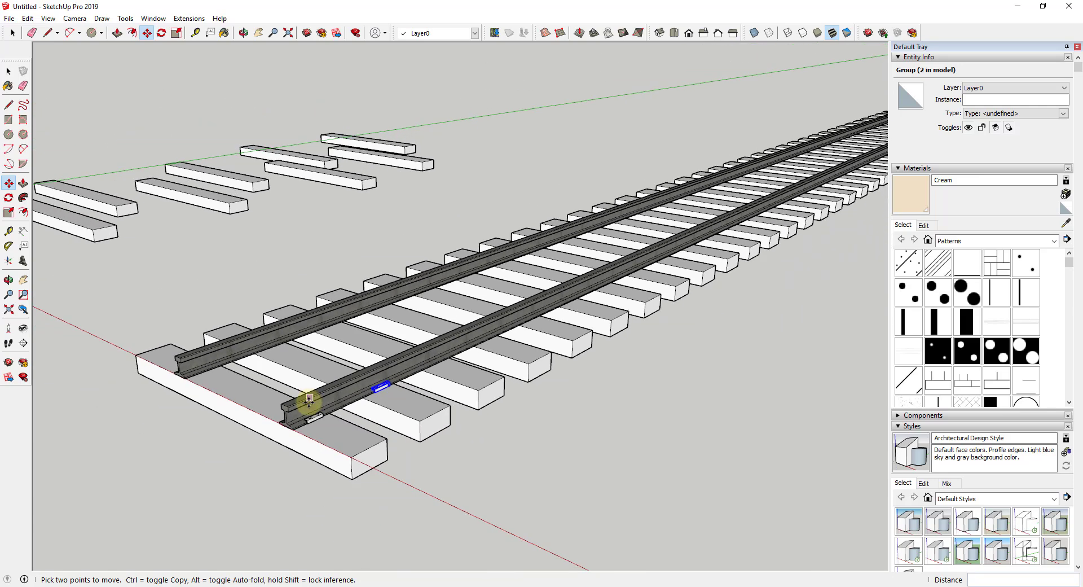
scroll(308, 394, "up", 3)
scroll(306, 399, "down", 1)
left_click(306, 400)
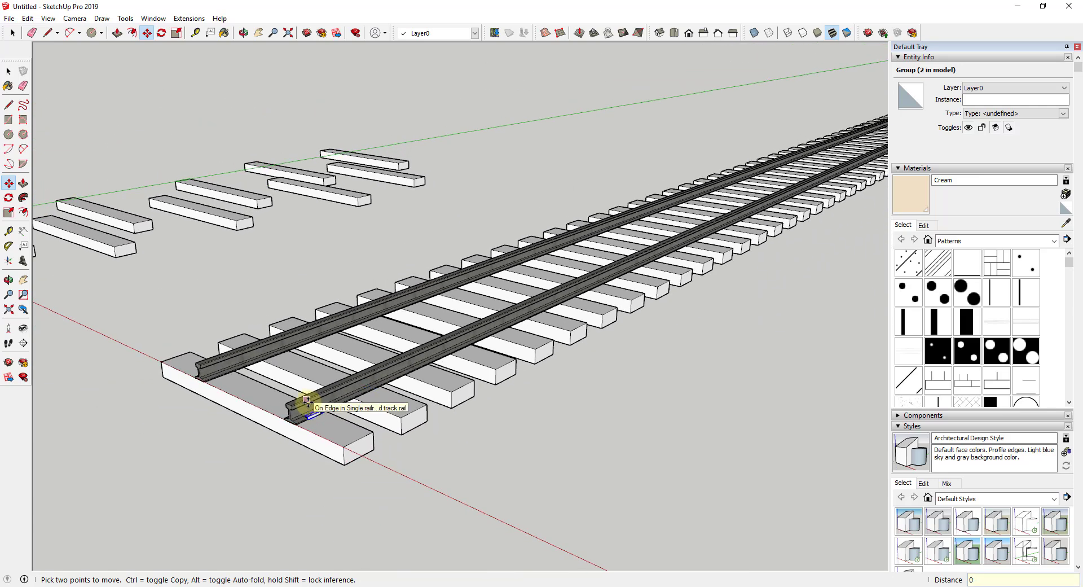
key("space")
Convert the clip group on the first tie into a component with the default settings
scroll(391, 432, "up", 6)
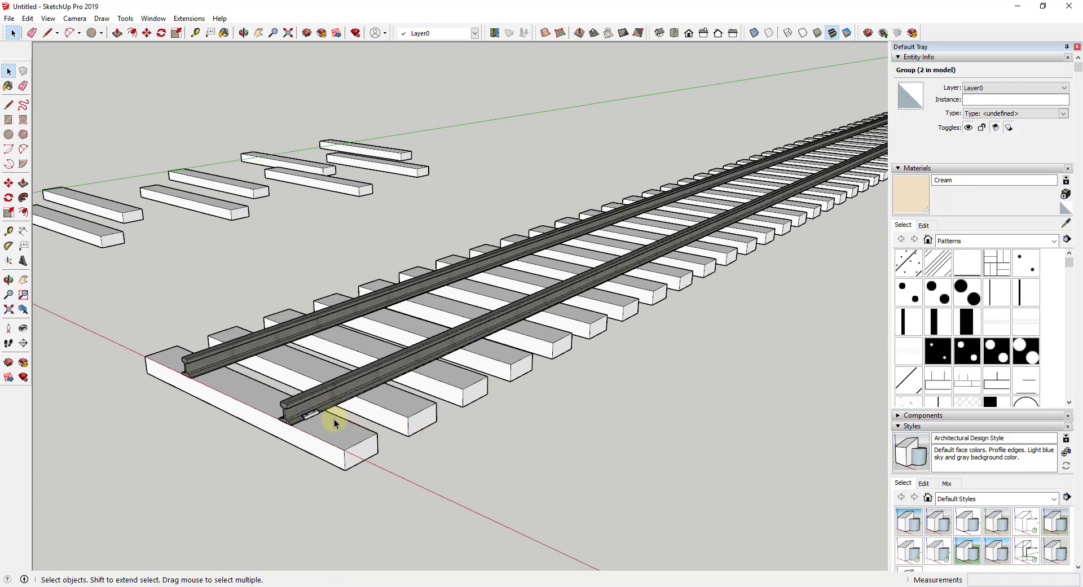
left_click(314, 415)
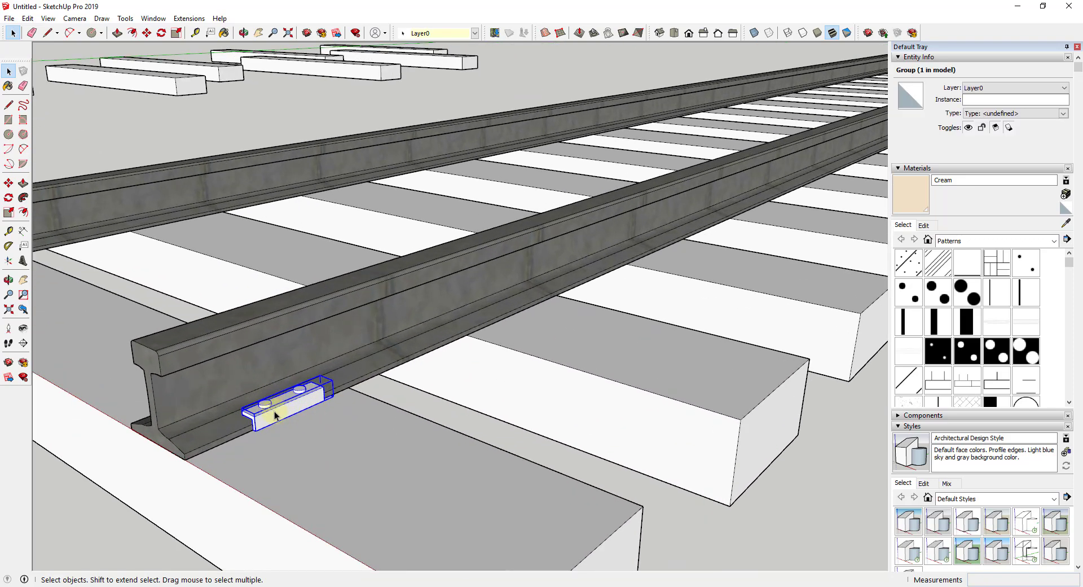
right_click(274, 410)
left_click(307, 195)
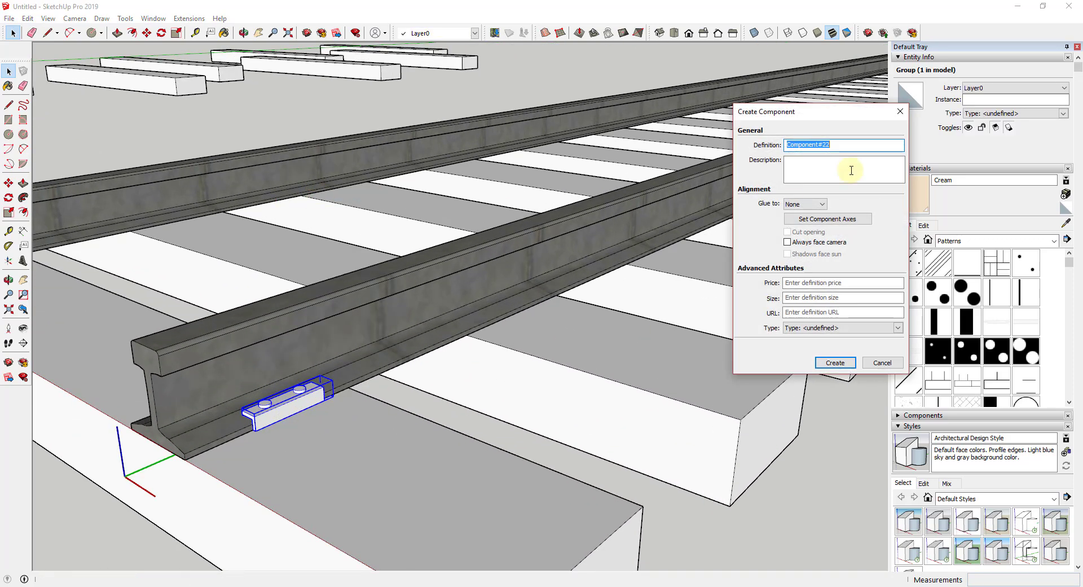
left_click(835, 363)
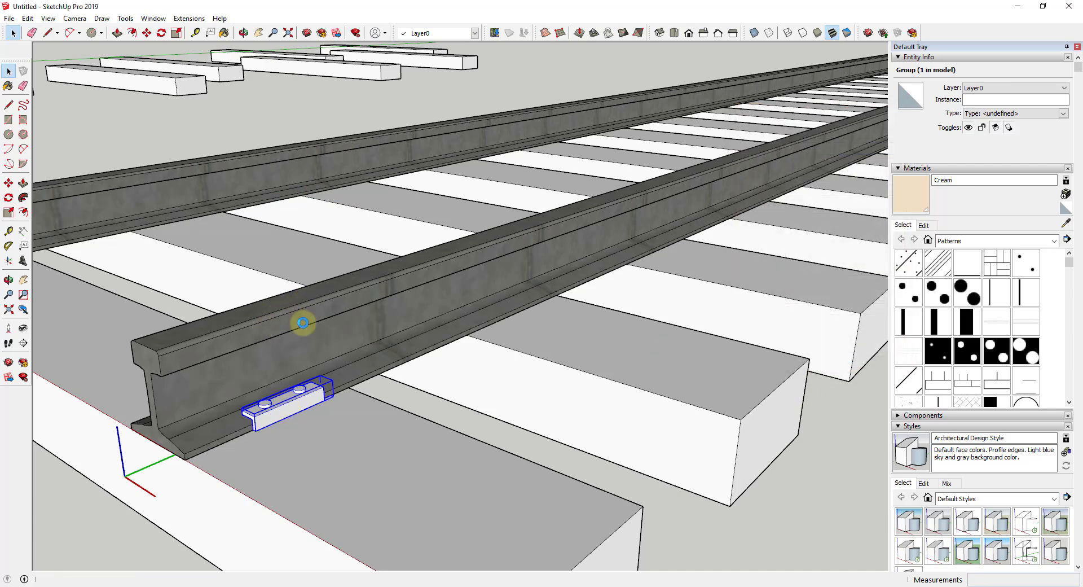
Copy the clip component from the first tie's end-edge midpoint to the second tie's, and array the copy along all the ties
scroll(303, 308, "down", 3)
key("m")
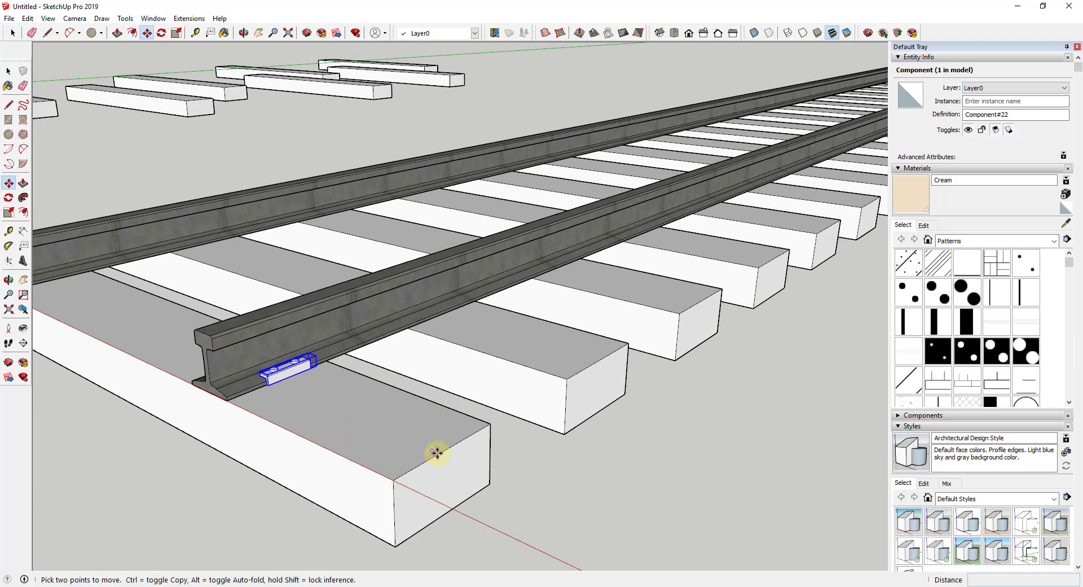
left_click(441, 451)
key("ctrl")
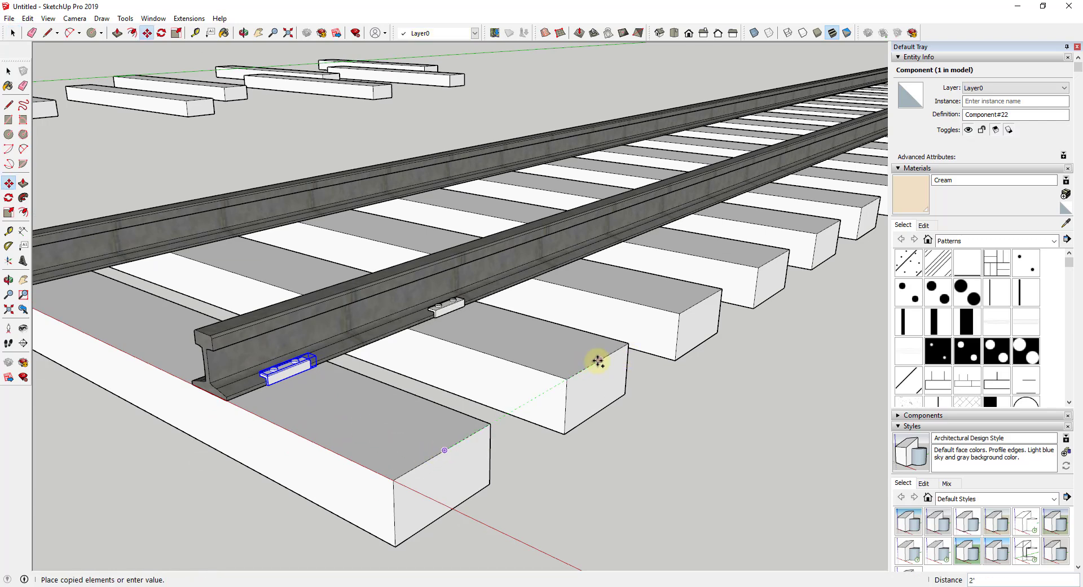
left_click(594, 360)
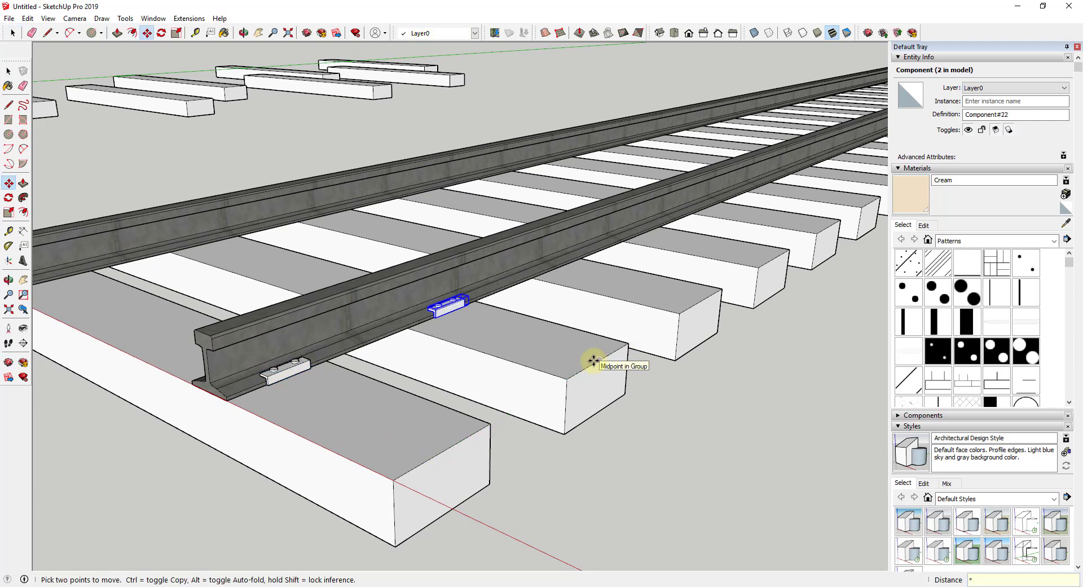
key("Escape")
middle_click_drag(581, 355, 620, 253)
Copy the whole row of clips across to the inner side of the same rail
left_click(527, 199)
middle_click_drag(582, 326, 580, 320)
key("ctrl+a")
key("m")
left_click(601, 315)
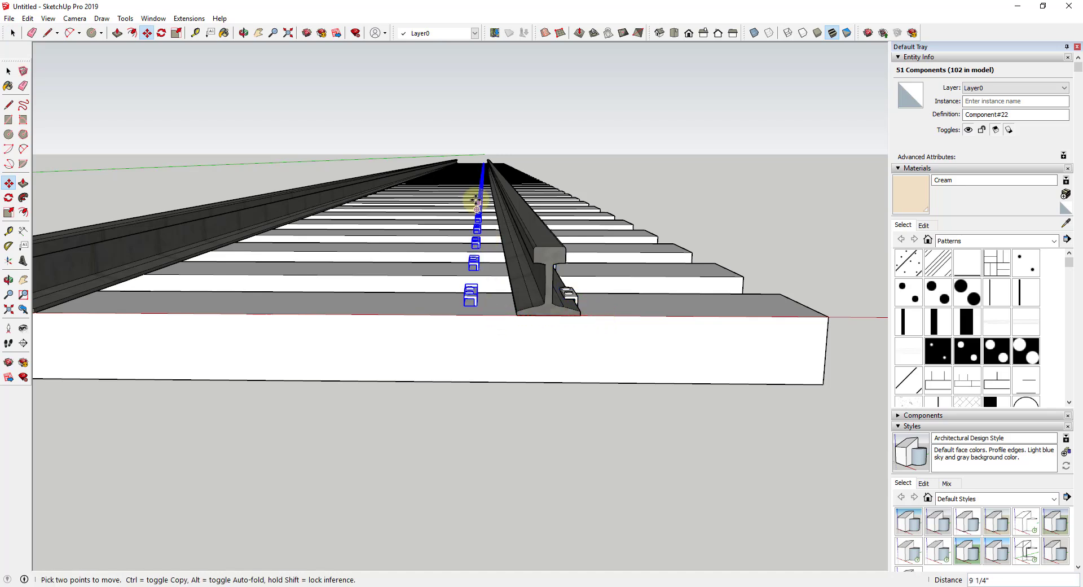
left_click(478, 189)
Select only the inner row of clips and flip it so the clips face the rail
key("space")
scroll(483, 213, "up", 3)
scroll(479, 224, "down", 3)
scroll(479, 224, "down", 3)
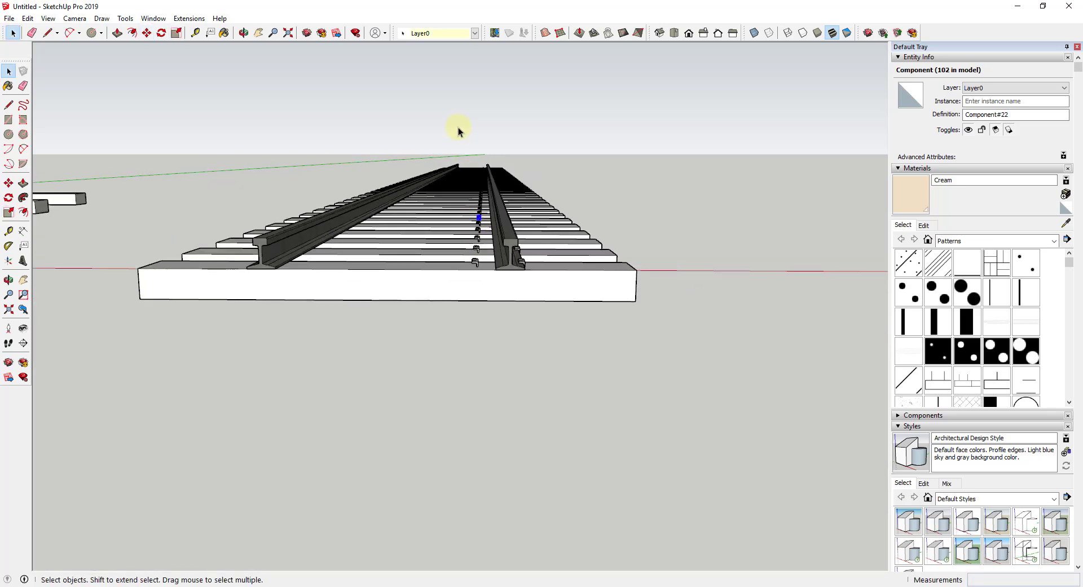
left_click(477, 237)
right_click(482, 212)
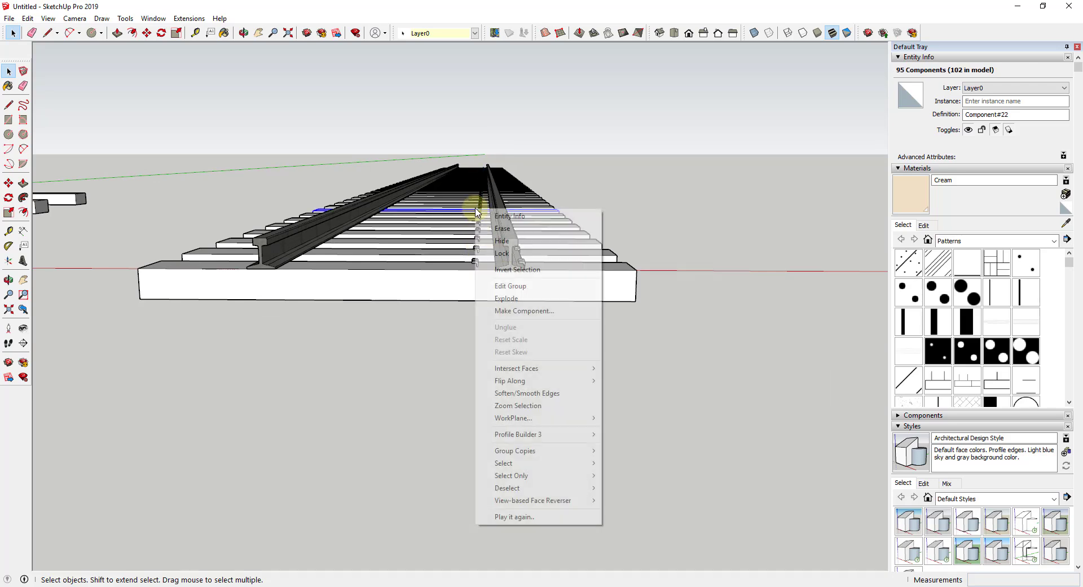
left_click_drag(454, 135, 527, 313)
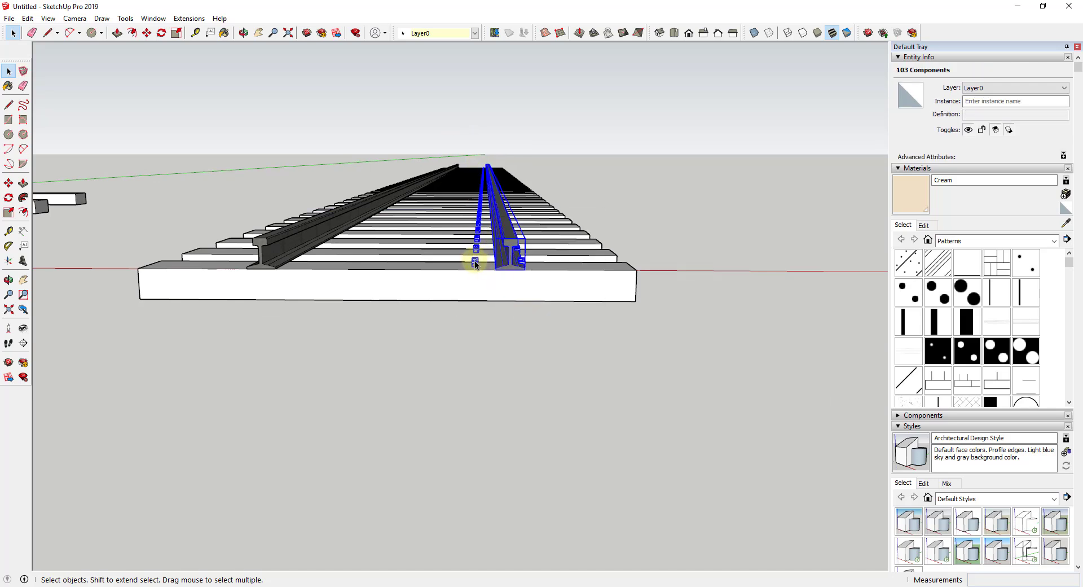
left_click_drag(448, 137, 485, 261)
right_click(475, 263)
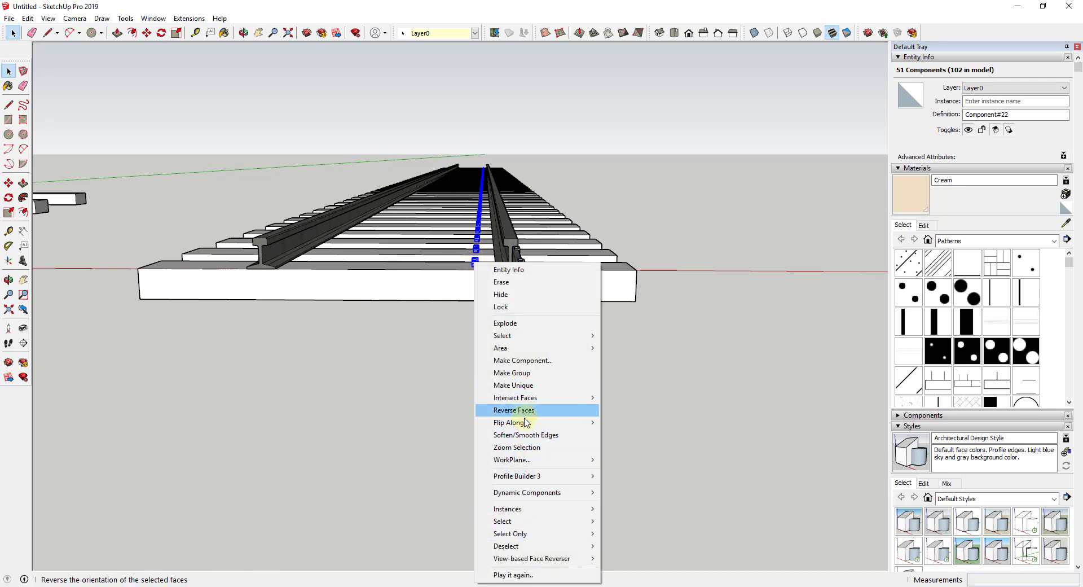
mouse_move(525, 422)
left_click(634, 427)
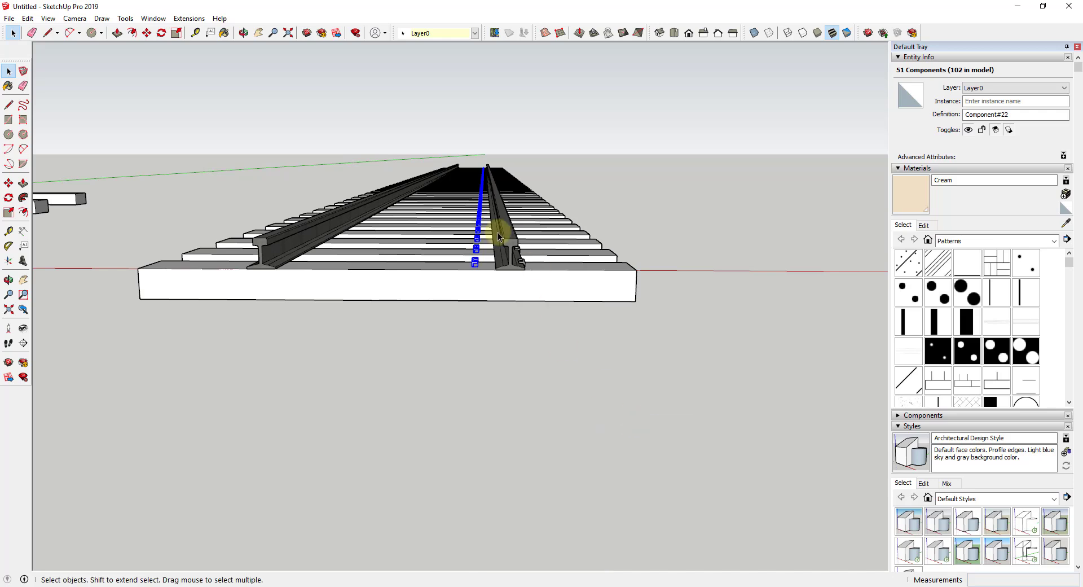
Move the flipped inner row of clips along the red axis onto the inner foot of the rail
scroll(499, 236, "up", 5)
key("m")
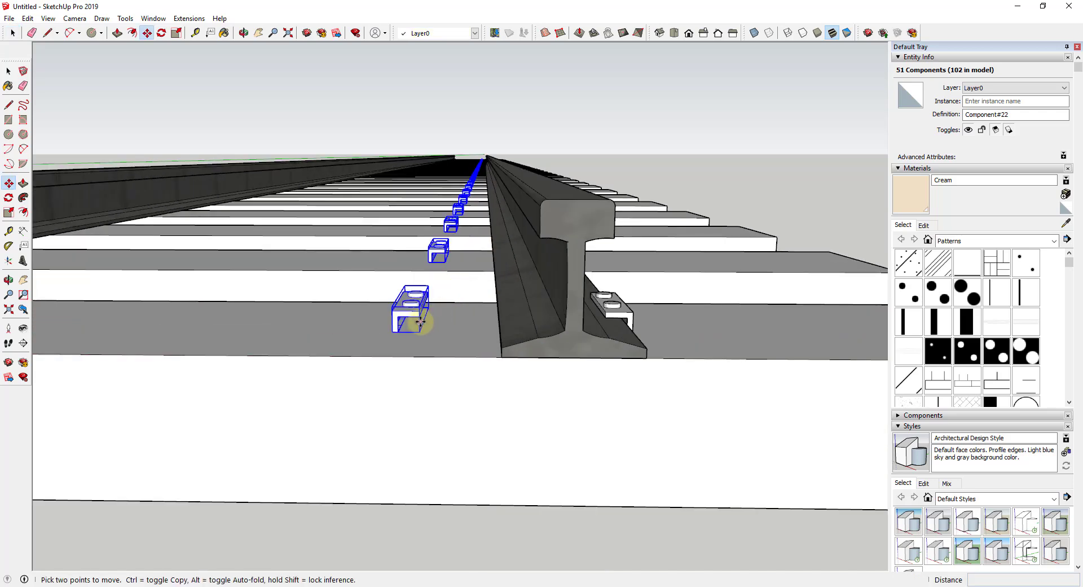
left_click(420, 316)
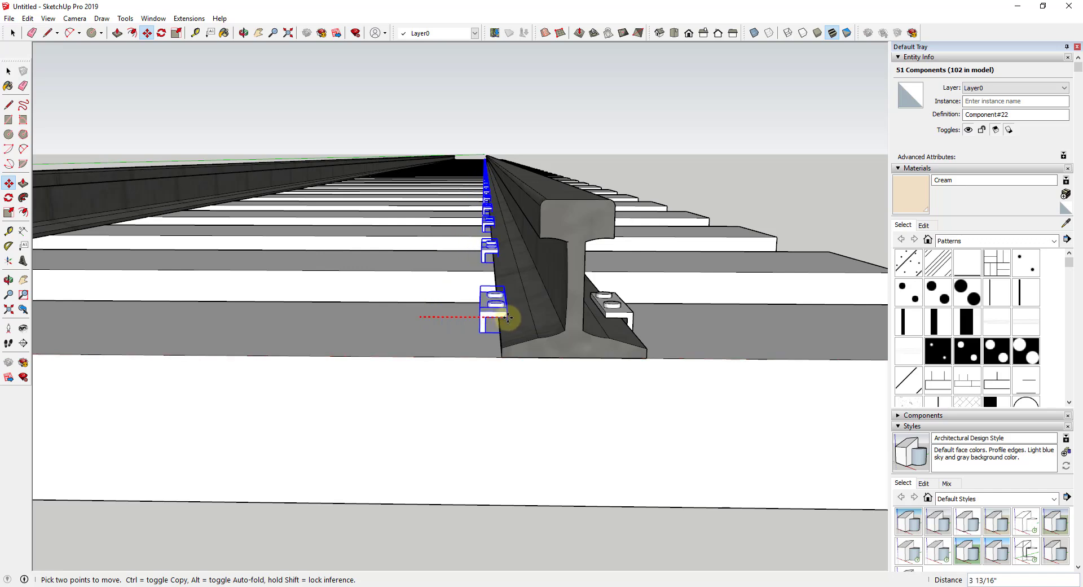
scroll(508, 317, "up", 2)
scroll(509, 318, "up", 3)
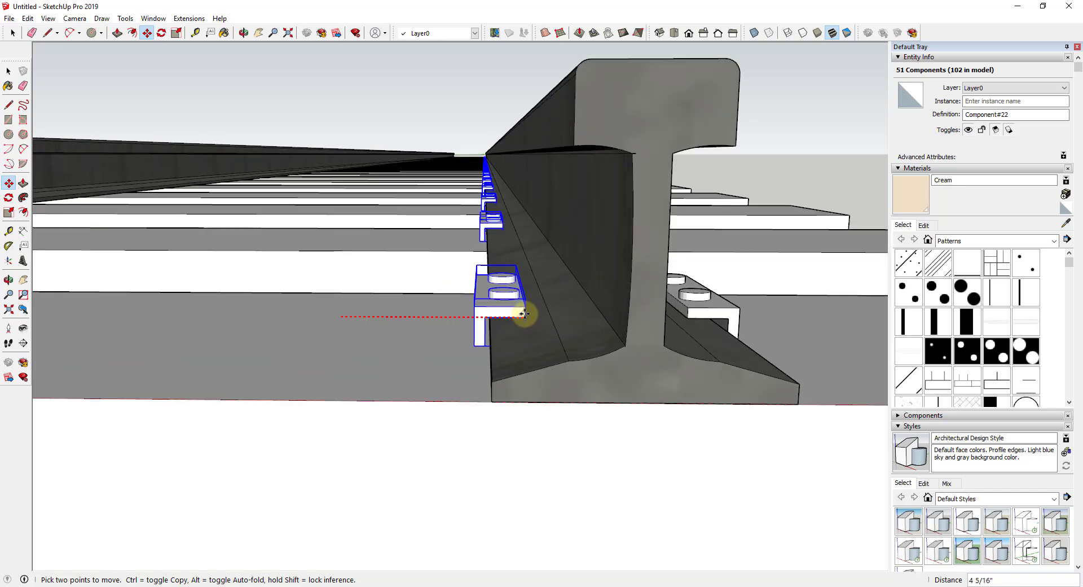
scroll(515, 339, "down", 3)
middle_click_drag(515, 350, 485, 282)
scroll(449, 189, "down", 2)
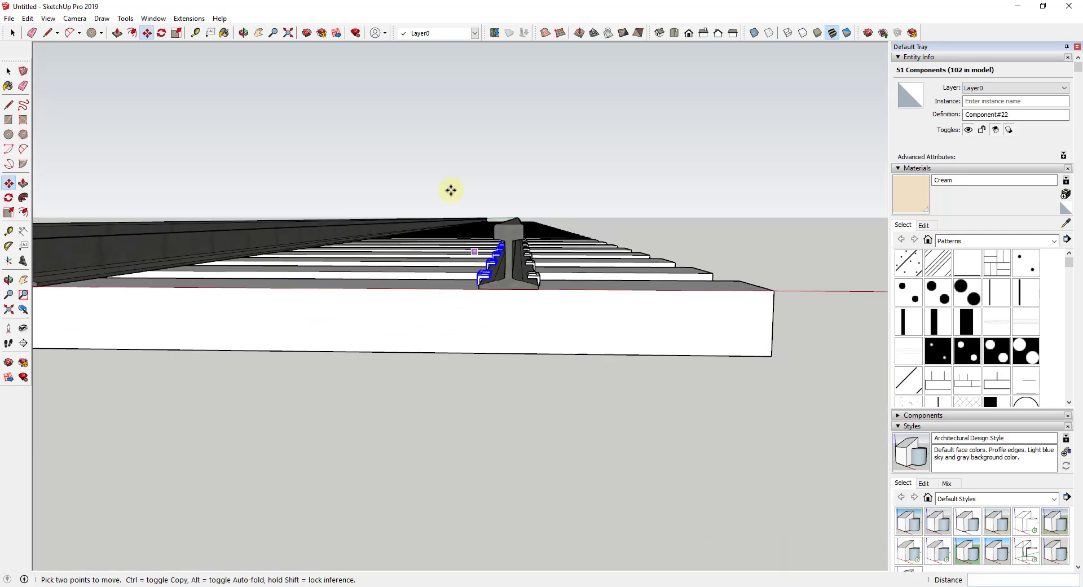
left_click(478, 231)
Select both rows of clips without the rail and copy them along the red axis onto the opposite rail
key("space")
left_click_drag(438, 186, 567, 311)
middle_click_drag(513, 332, 478, 180)
left_click_drag(478, 180, 544, 310, "shift")
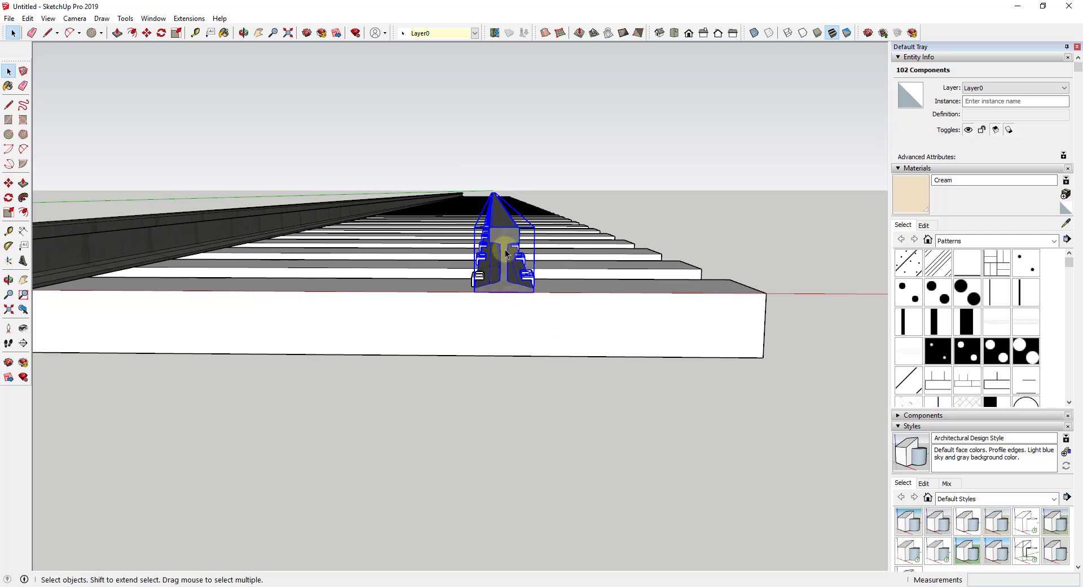
scroll(521, 305, "down", 2)
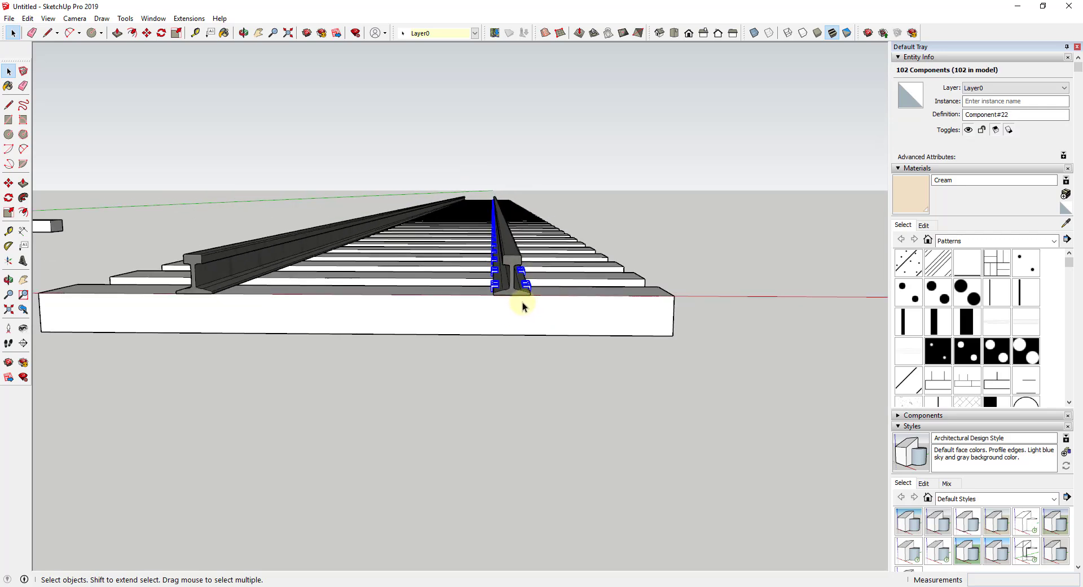
key("m")
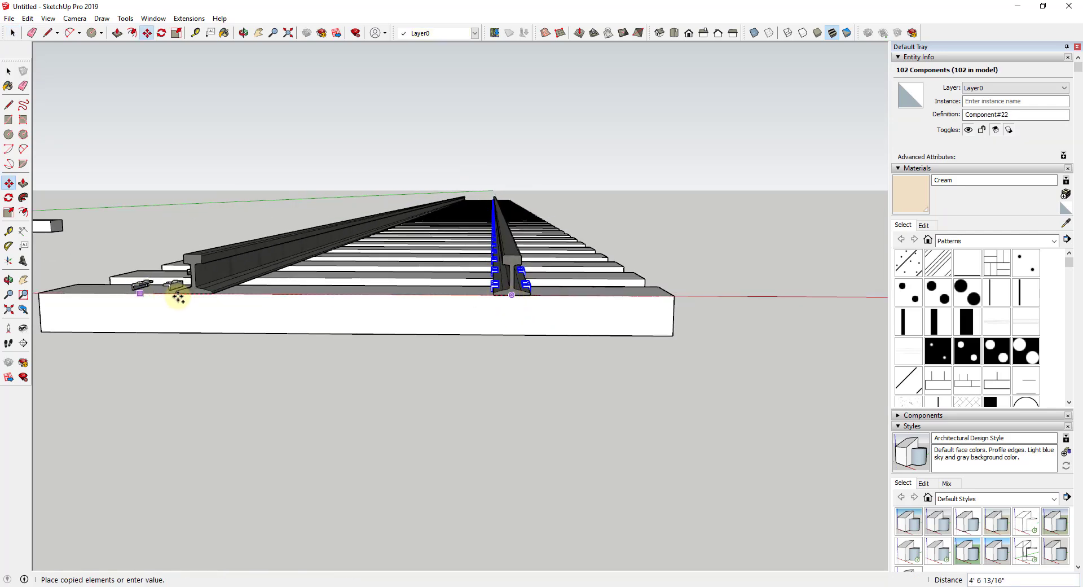
middle_click_drag(302, 300, 434, 393)
scroll(418, 383, "down", 4)
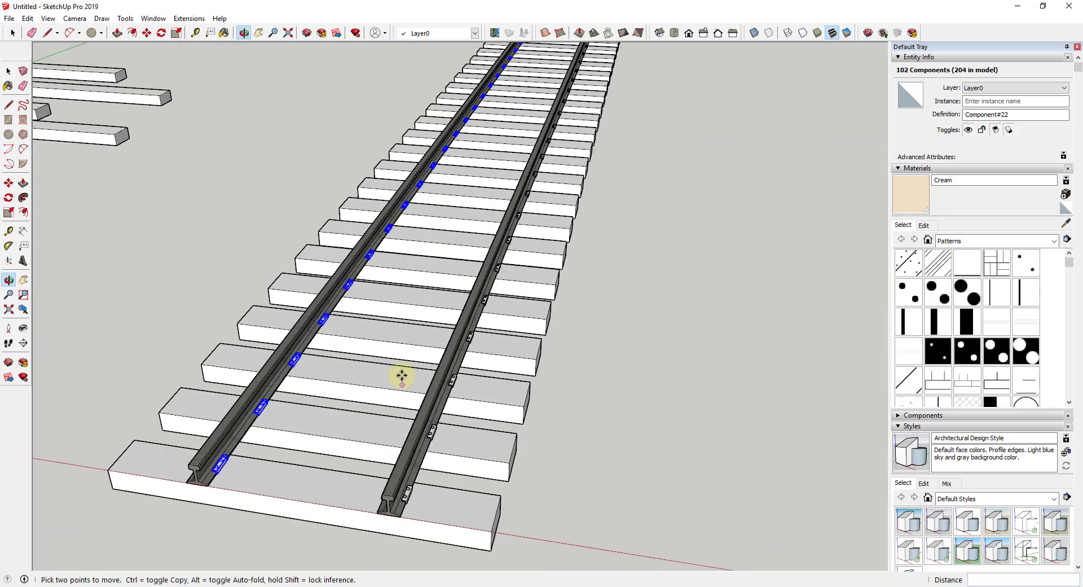
Examine the clips along both rails up close and across the full length of the track
scroll(411, 480, "up", 10)
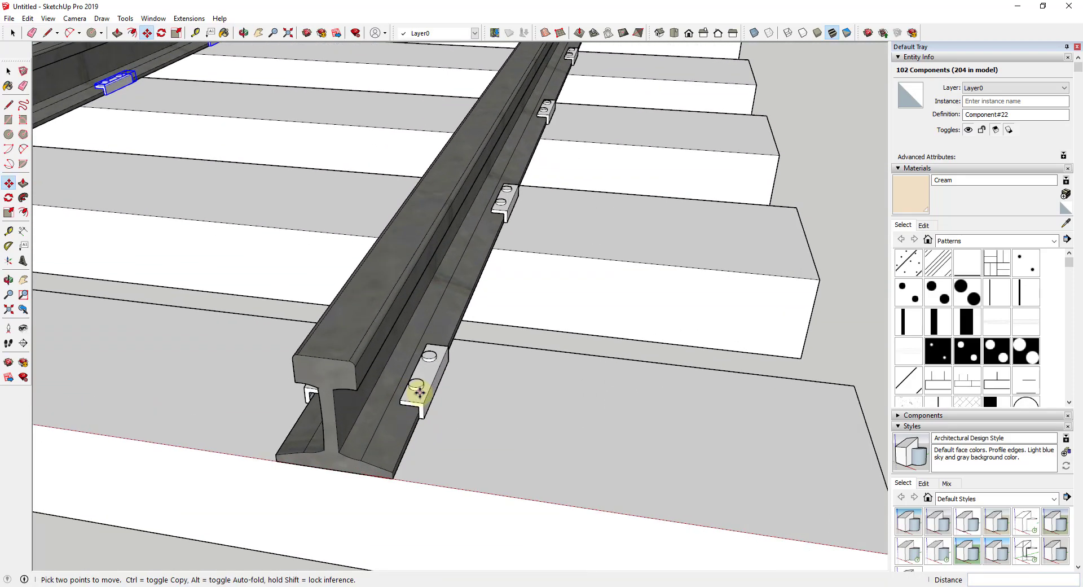
key("space")
middle_click_drag(423, 394, 393, 386)
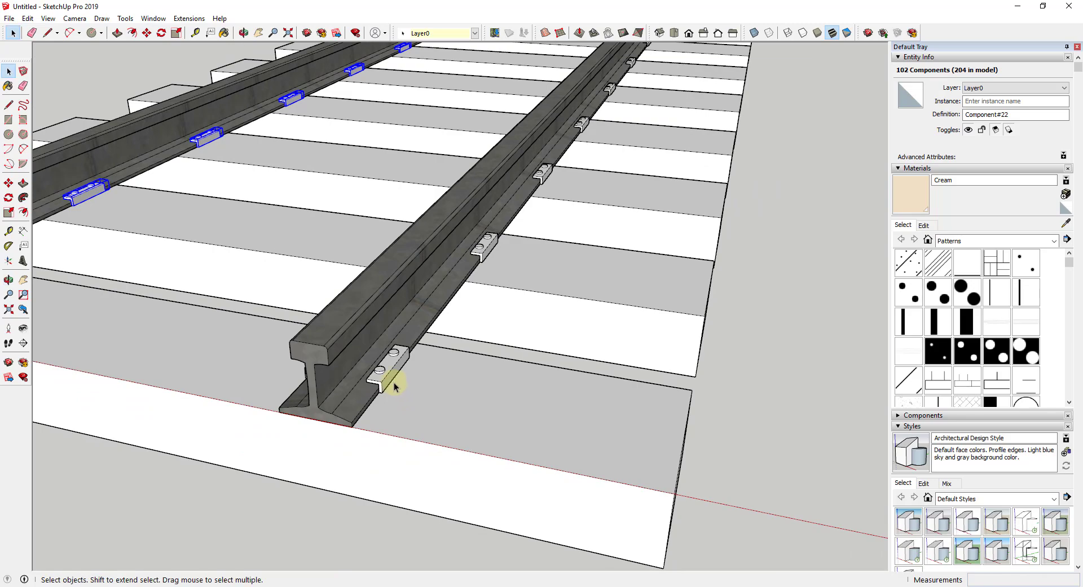
scroll(501, 431, "down", 15)
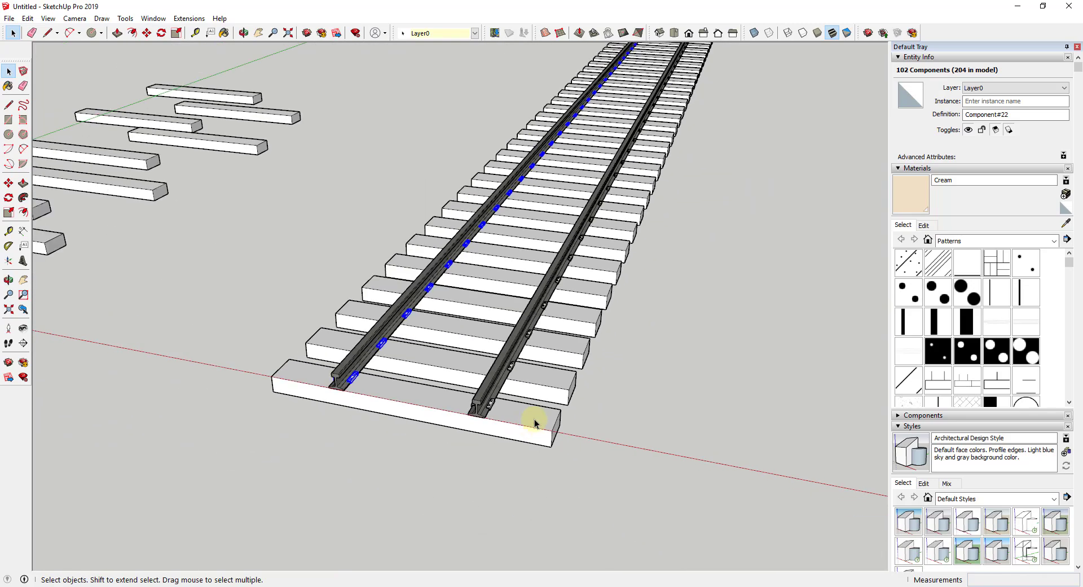
scroll(493, 429, "down", 3)
middle_click_drag(520, 403, 480, 388)
scroll(450, 438, "up", 5)
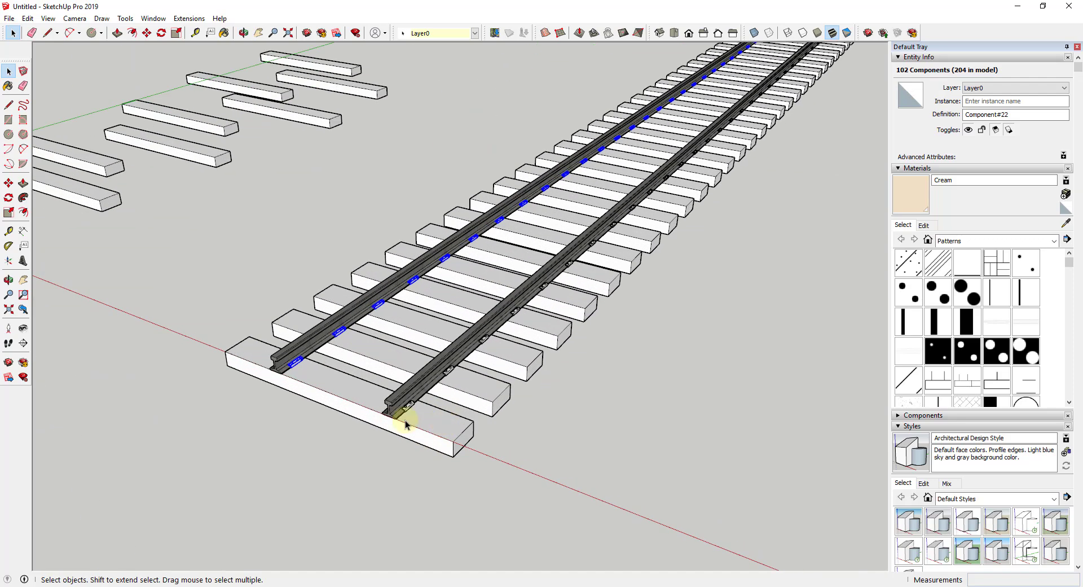
scroll(458, 418, "down", 3)
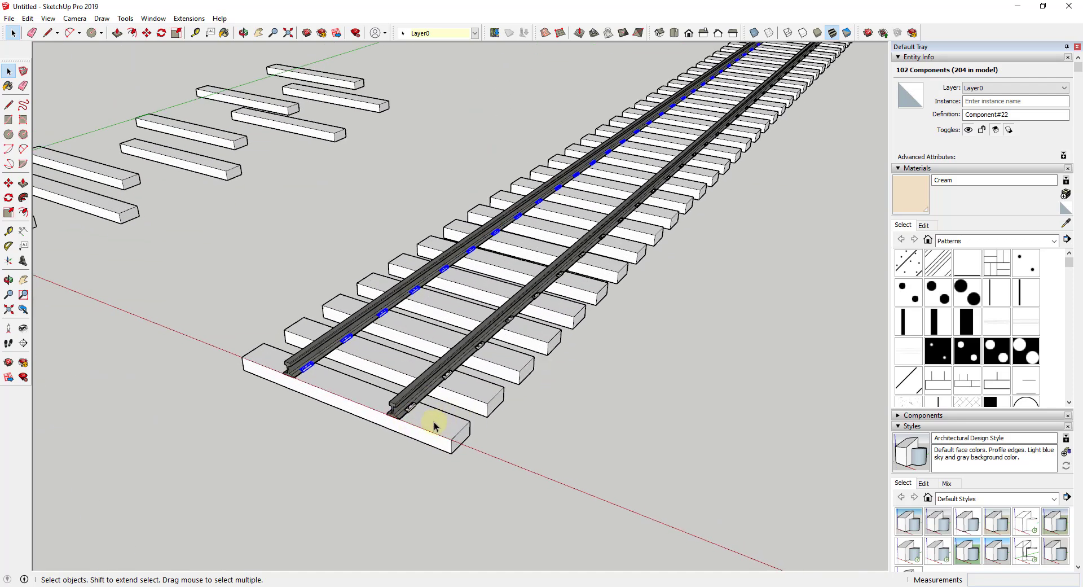
scroll(449, 440, "down", 5)
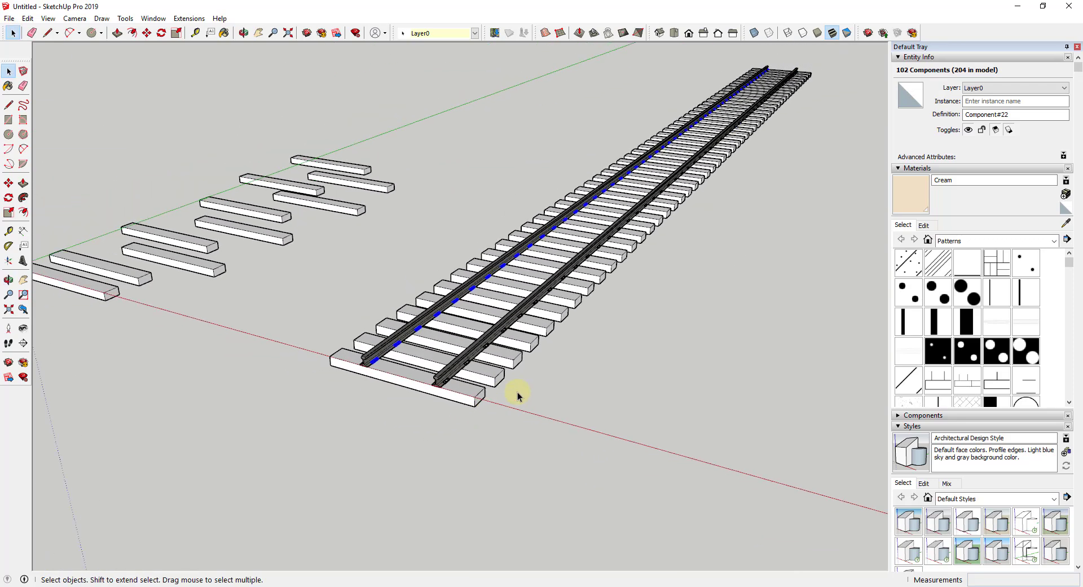
middle_click_drag(515, 382, 540, 379)
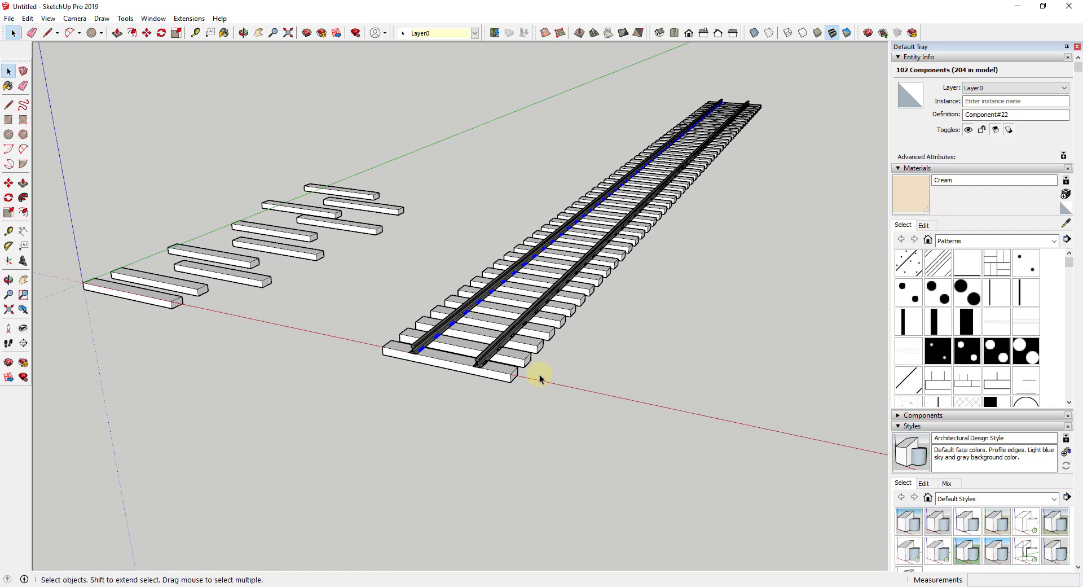
Draw a guide line about 2 feet long outward along the red axis from the first tie's end
key("l")
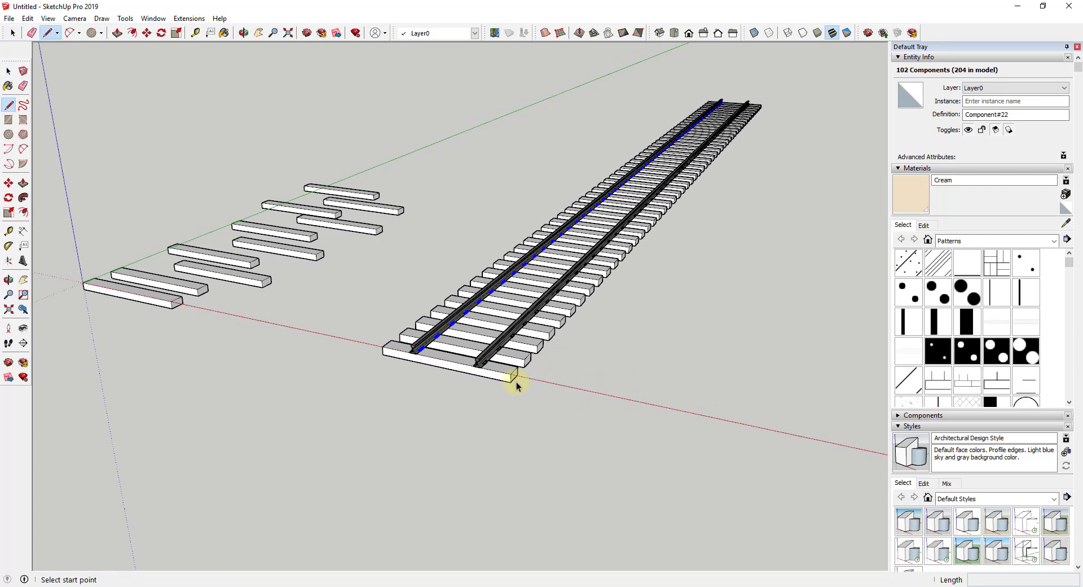
left_click(511, 373)
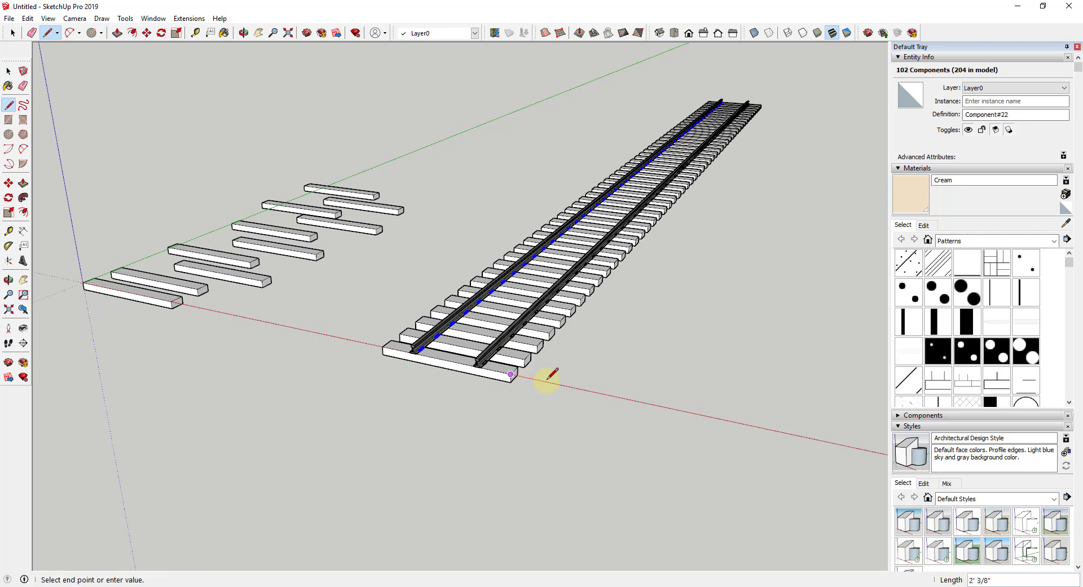
key("space")
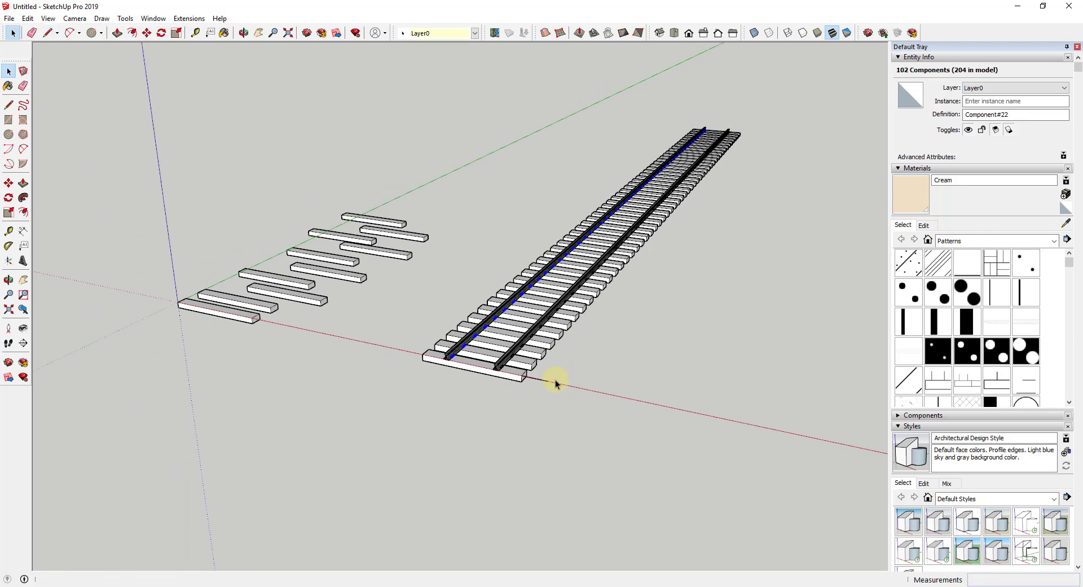
Draw a 2,2 square on the ground starting at the outer end of the guide line
scroll(547, 381, "up", 4)
key("r")
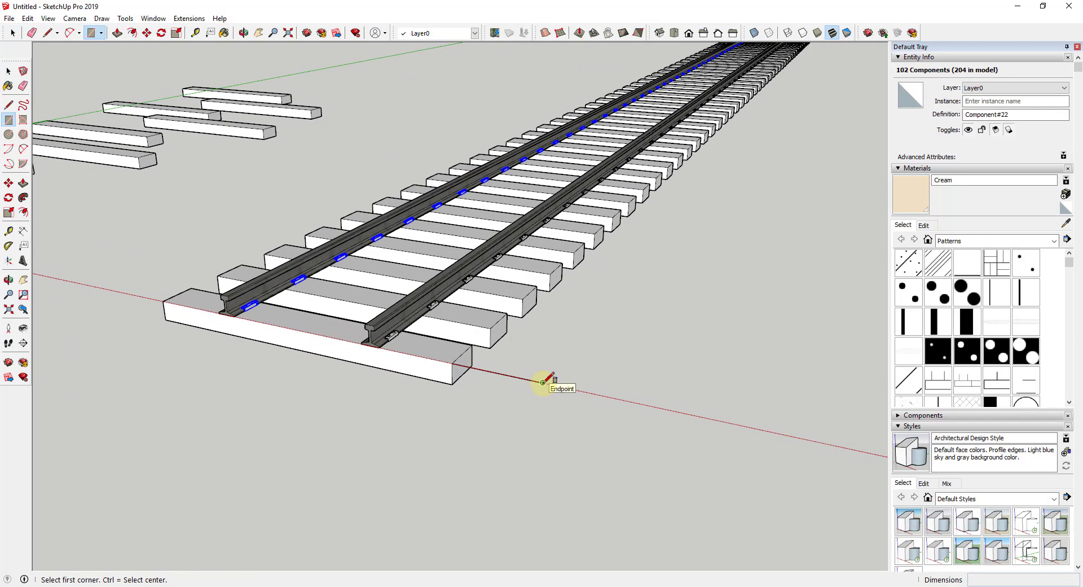
left_click(543, 382)
scroll(567, 375, "up", 3)
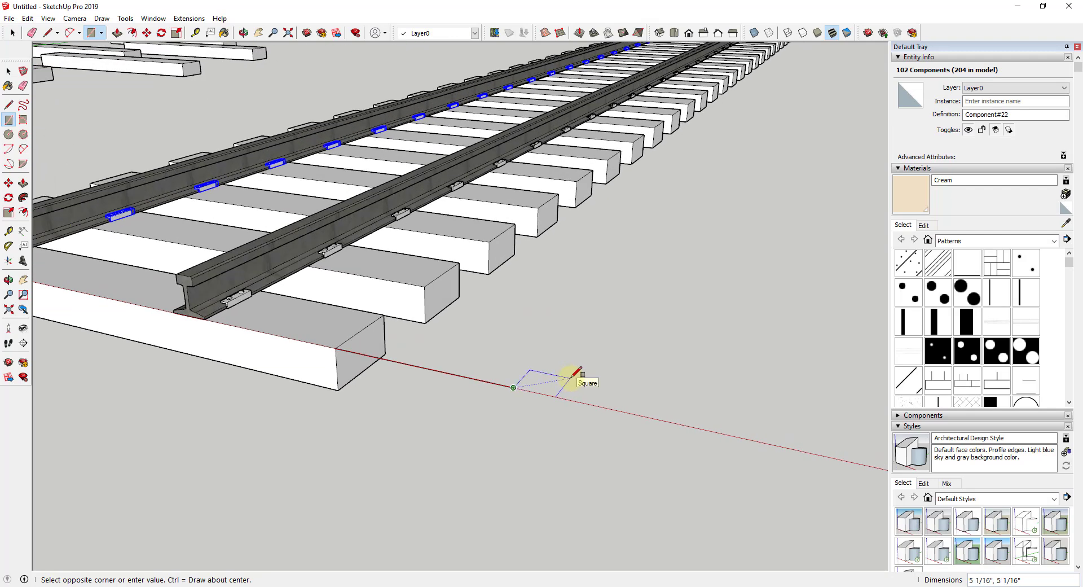
key("Return")
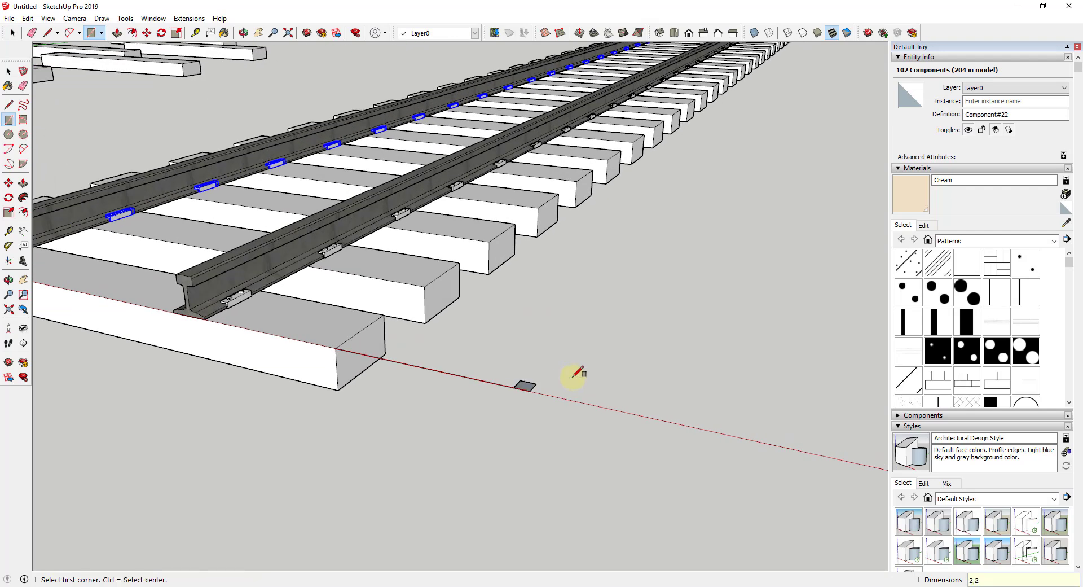
key("space")
Pull the small square beside the track straight up into a tall, slender post
key("p")
left_click(526, 380)
scroll(525, 377, "down", 3)
scroll(525, 377, "down", 3)
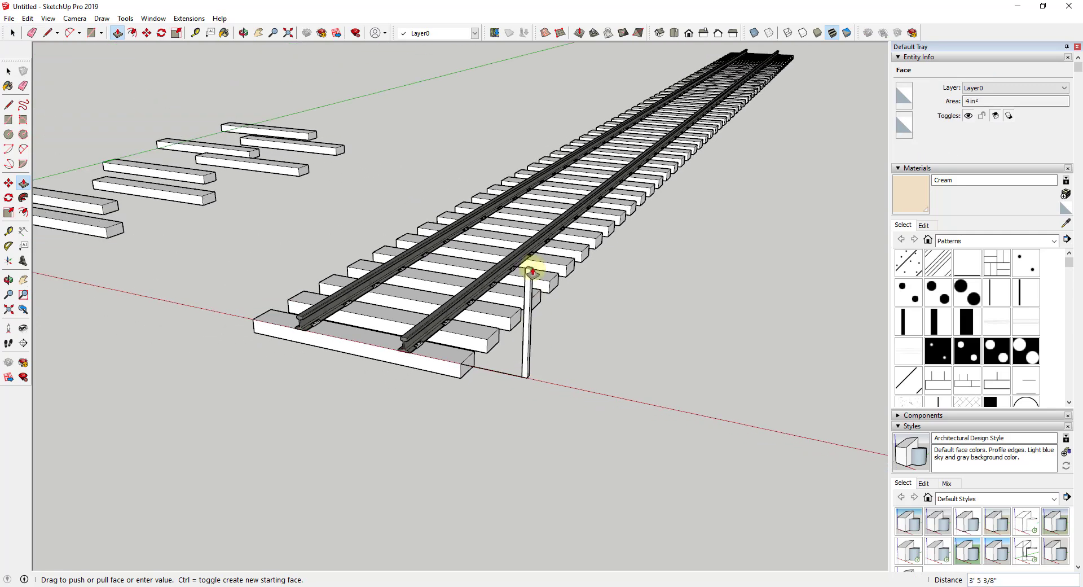
left_click(517, 158)
key("space")
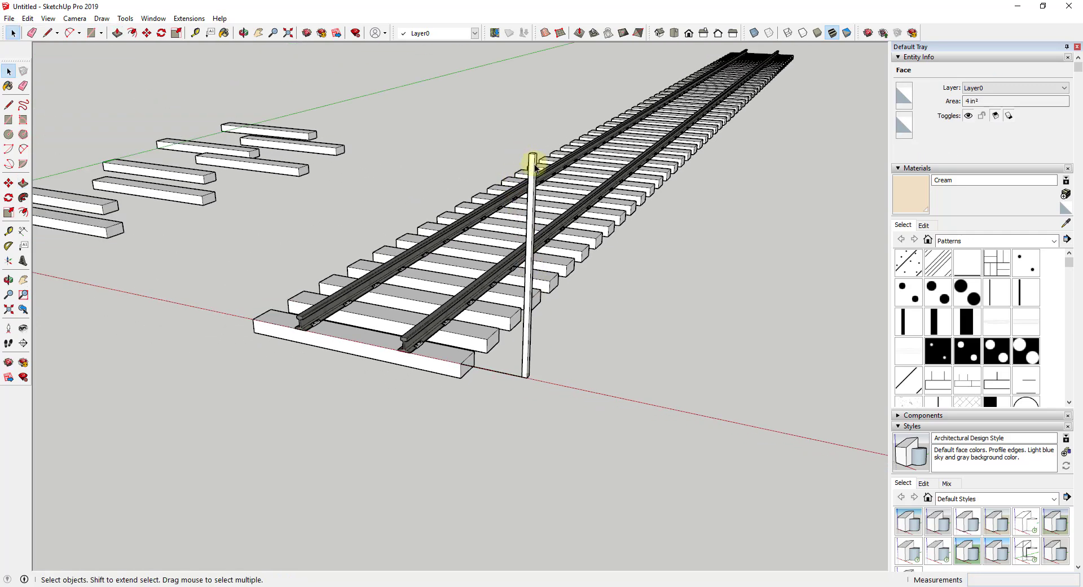
Make the post and its connected guide line into a component named Rail Picket
left_click(532, 164)
right_click(534, 164)
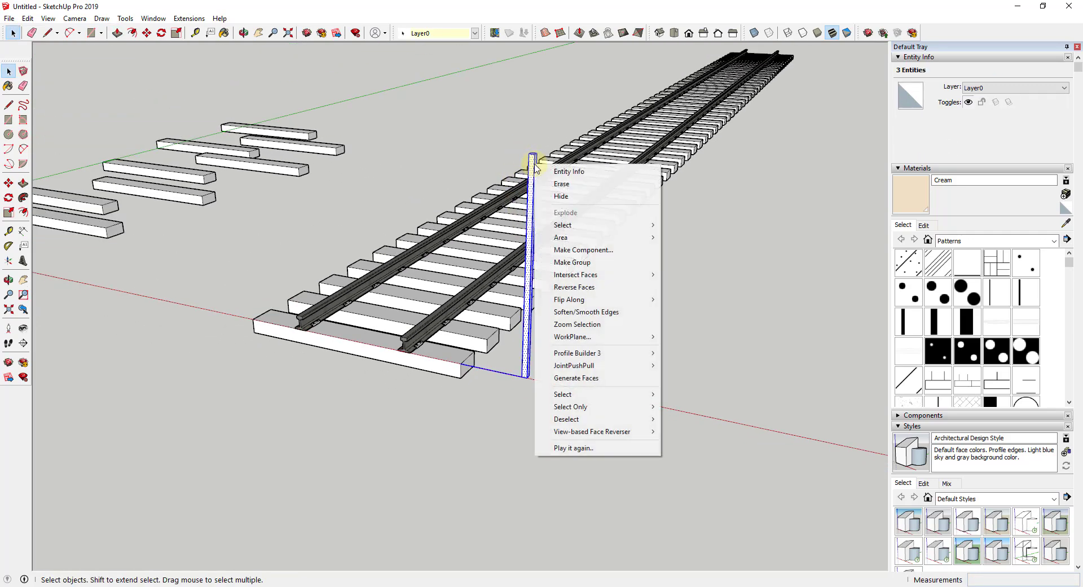
left_click(589, 252)
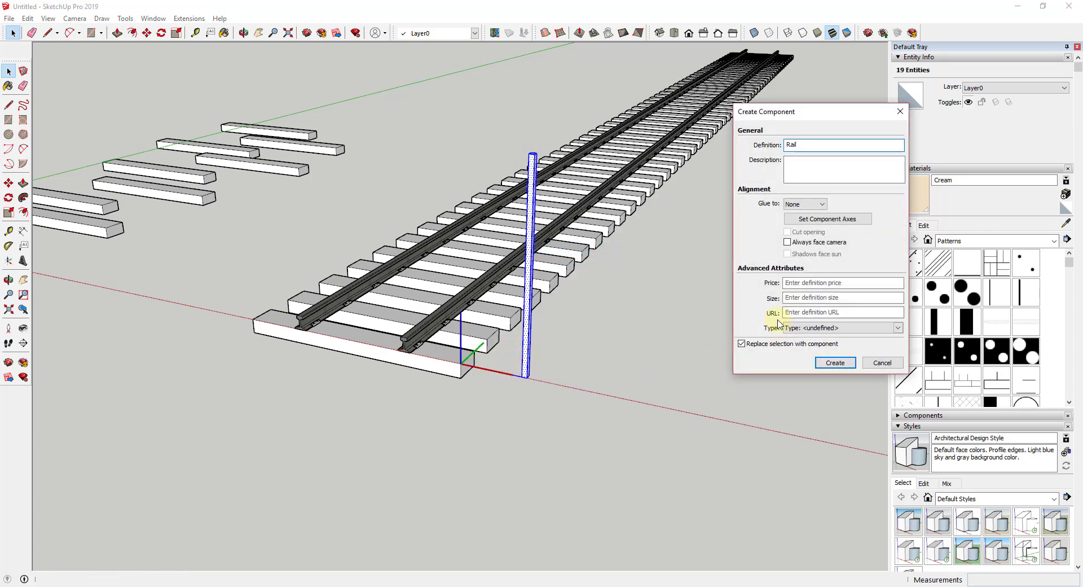
key("Return")
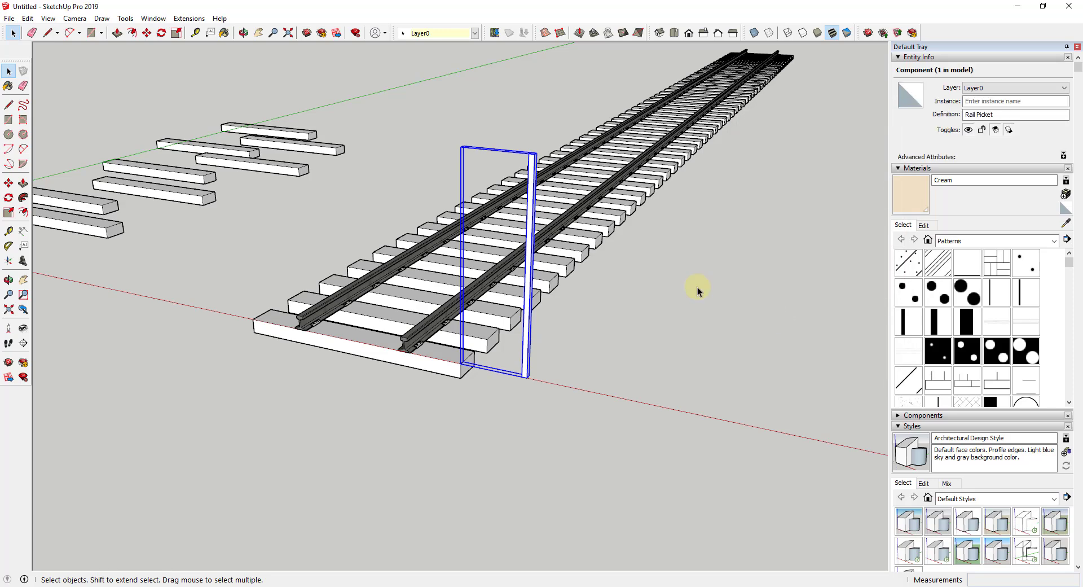
Erase the guide line inside the Rail Picket component so only the post is left, and select the post
key("e")
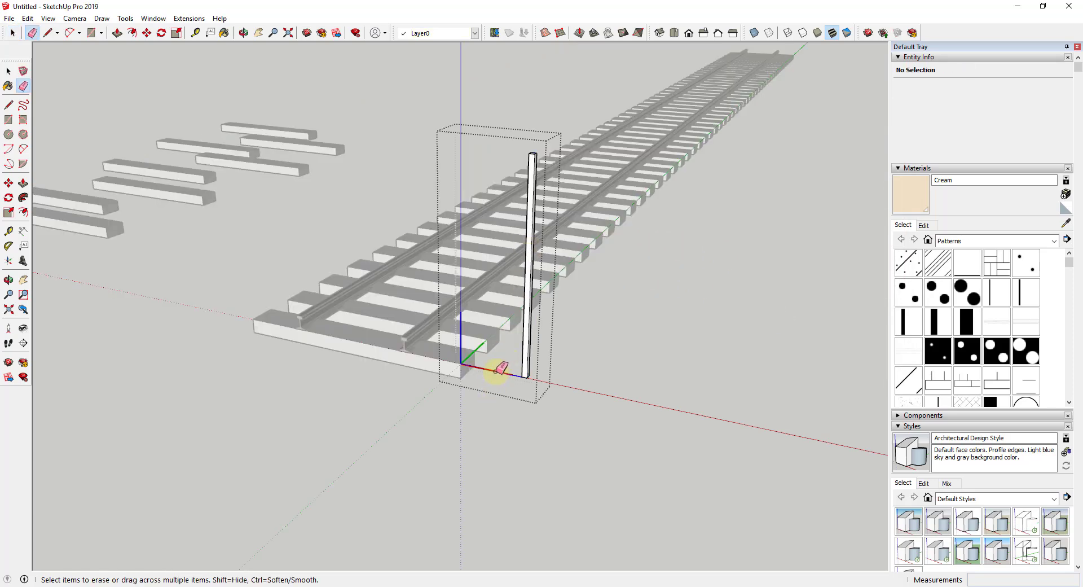
key("space")
left_click(530, 342)
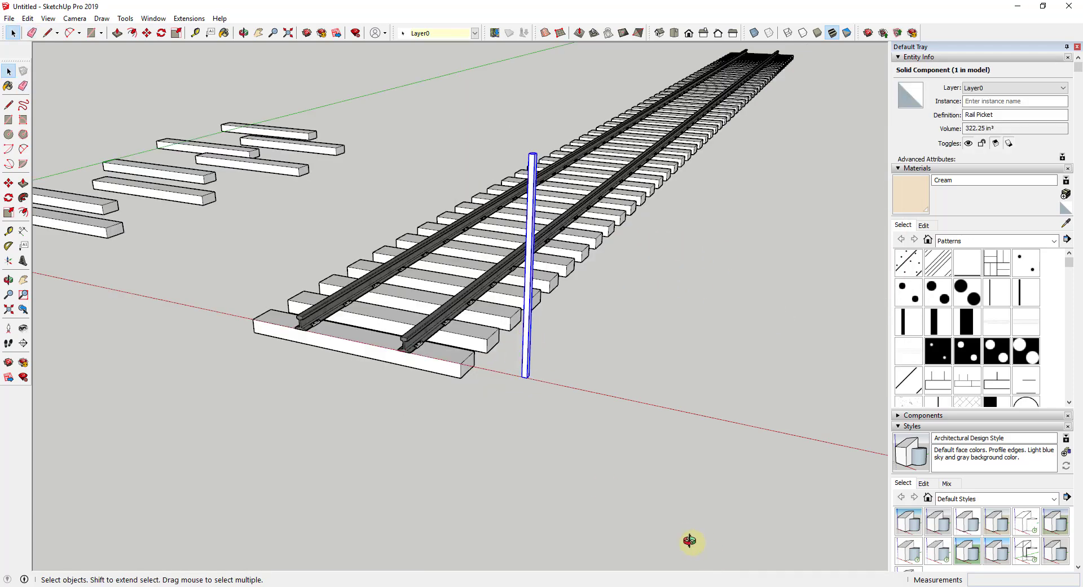
middle_click_drag(624, 536, 96, 389)
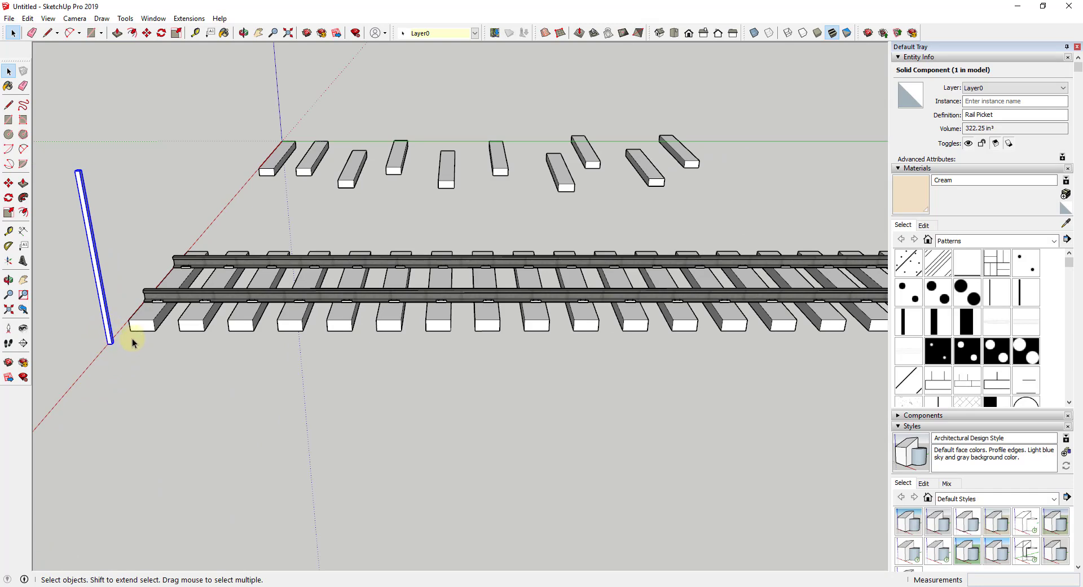
scroll(173, 330, "down", 6)
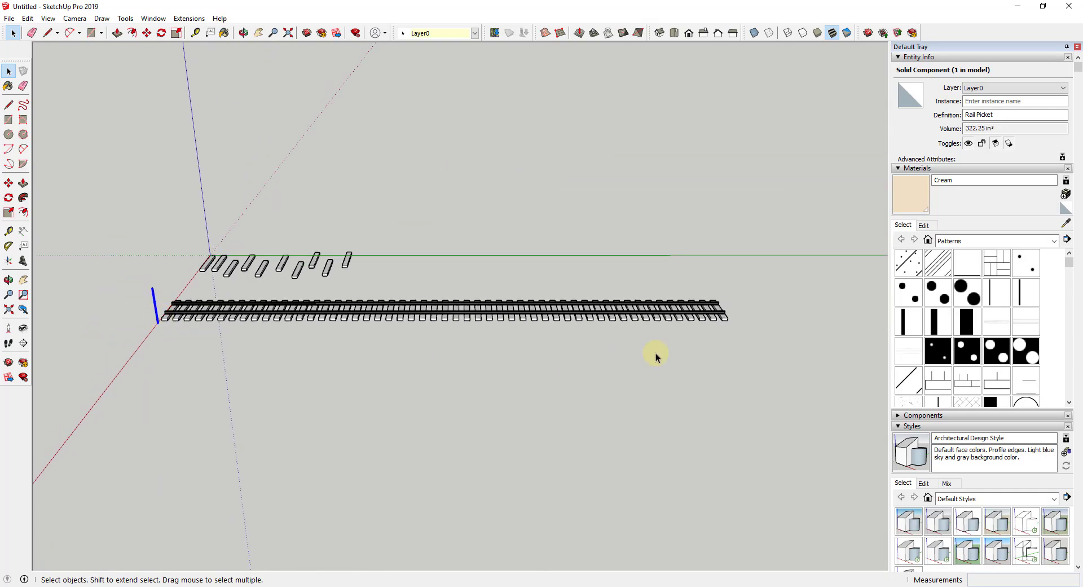
middle_click_drag(726, 325, 225, 258)
scroll(510, 330, "down", 2)
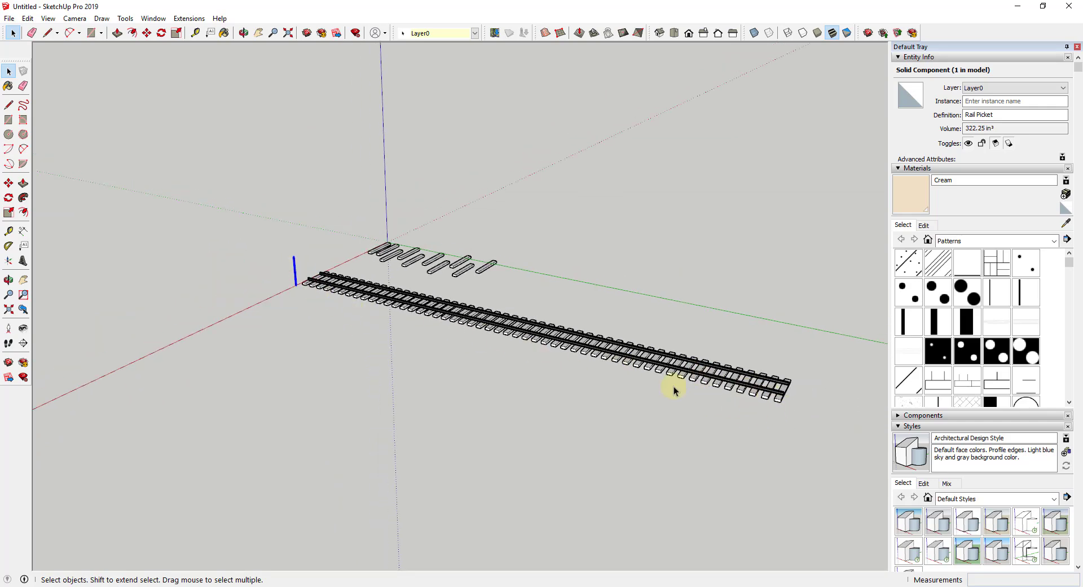
scroll(307, 283, "up", 8)
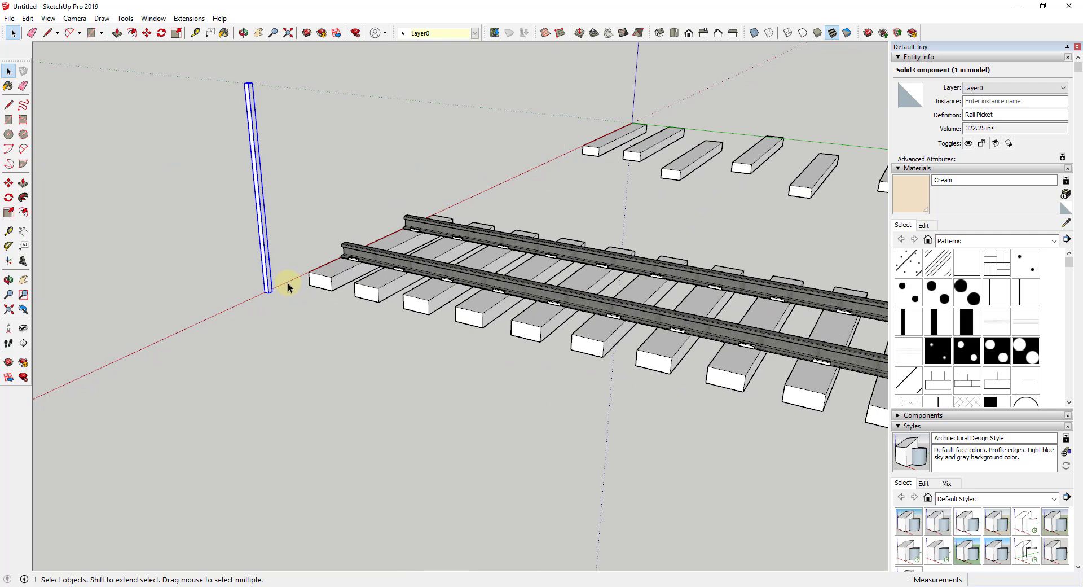
key("m")
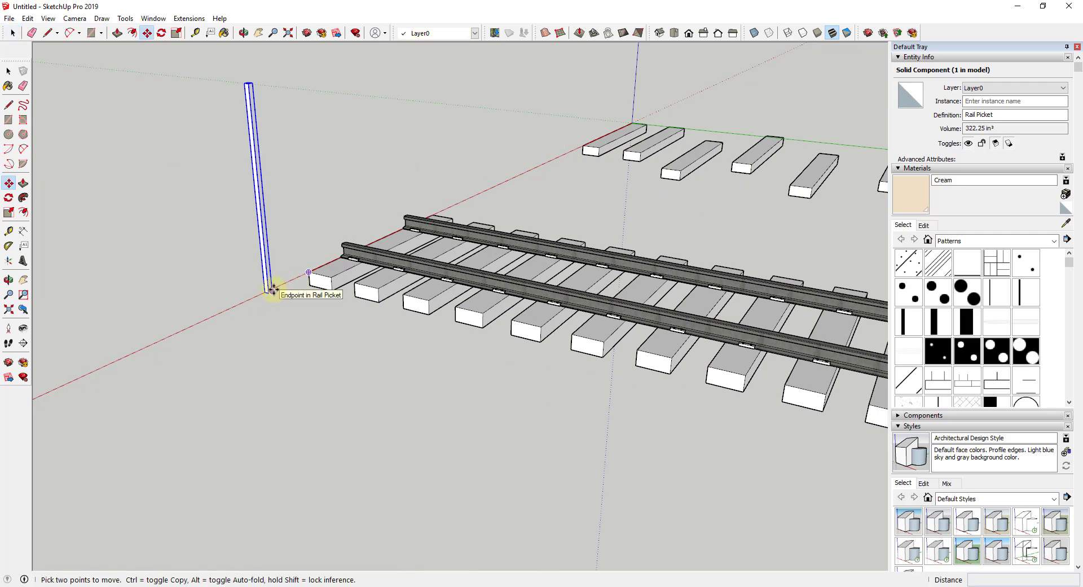
left_click(273, 289)
key("ctrl")
key("Escape")
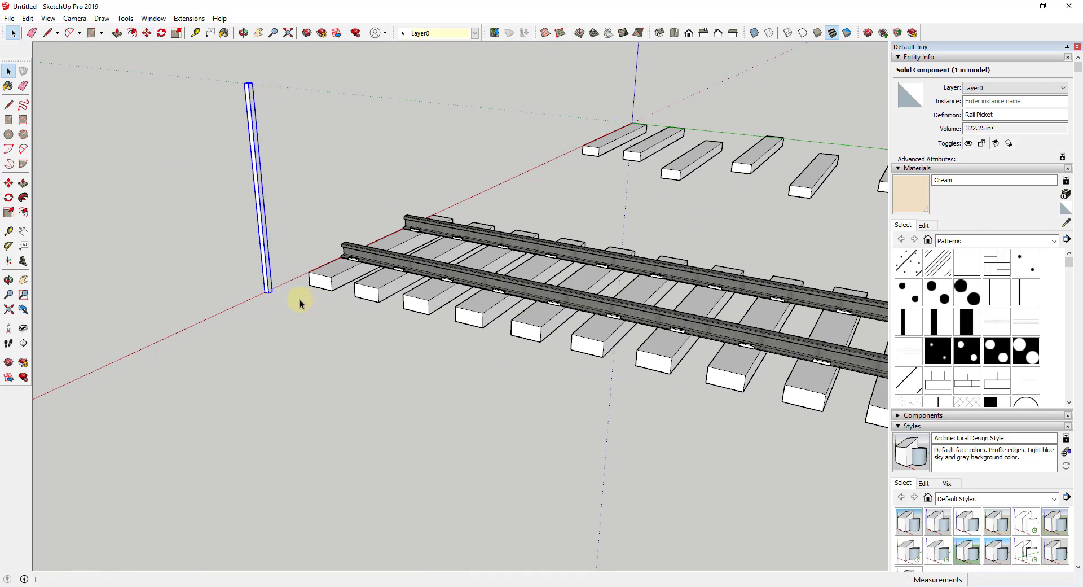
Copy the rail picket from its base corner about 100' 10" along the green axis, beside the last tie
left_click(273, 289)
key("ctrl")
scroll(272, 289, "down", 5)
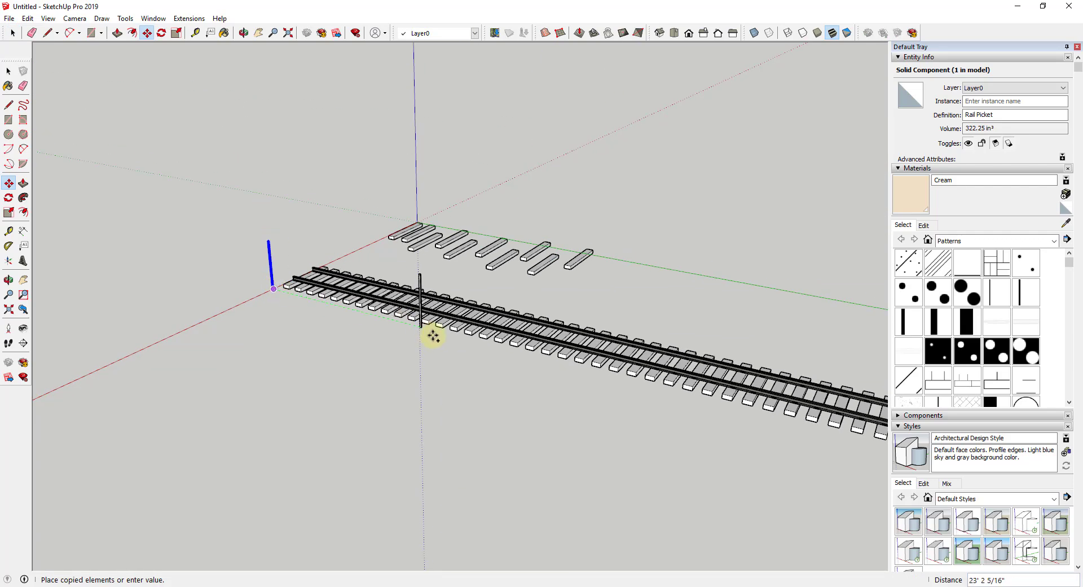
scroll(709, 399, "up", 8)
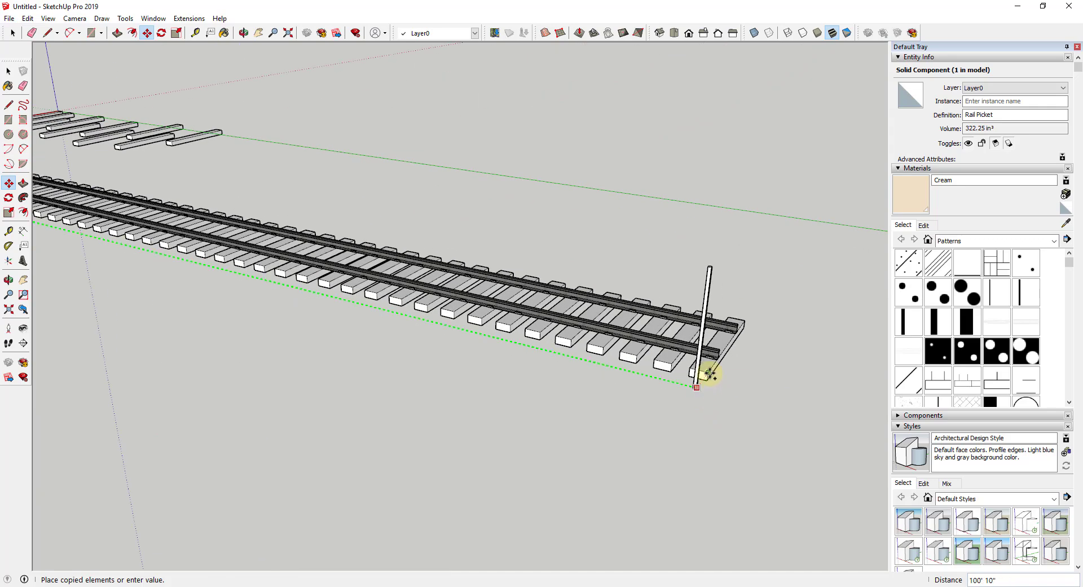
left_click(709, 374)
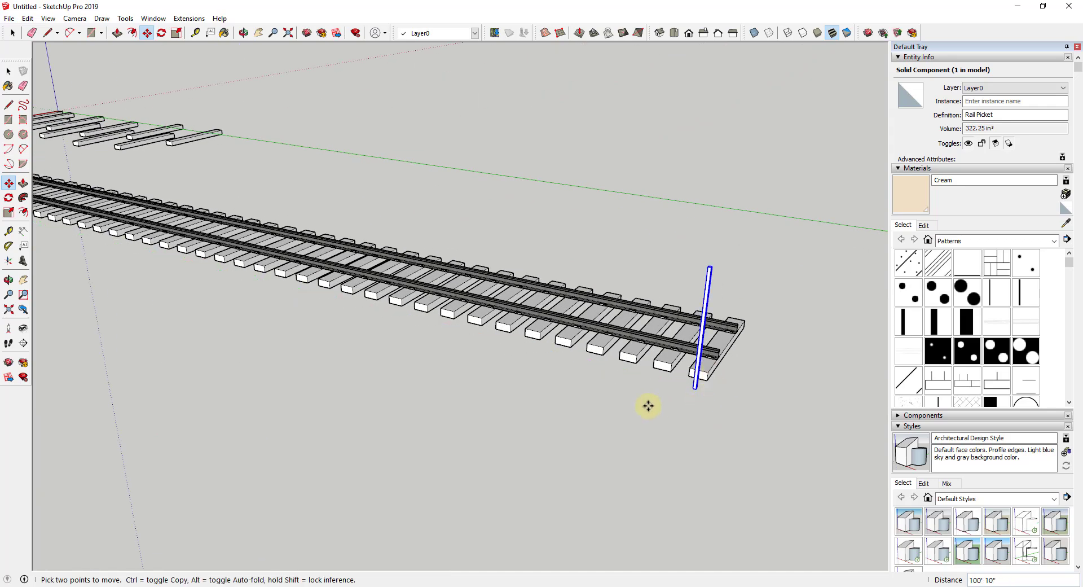
Try dividing the span between the two end pickets into 10, 12, 15, 20 and again 10 equal spaces
scroll(564, 316, "down", 4)
scroll(358, 244, "up", 1)
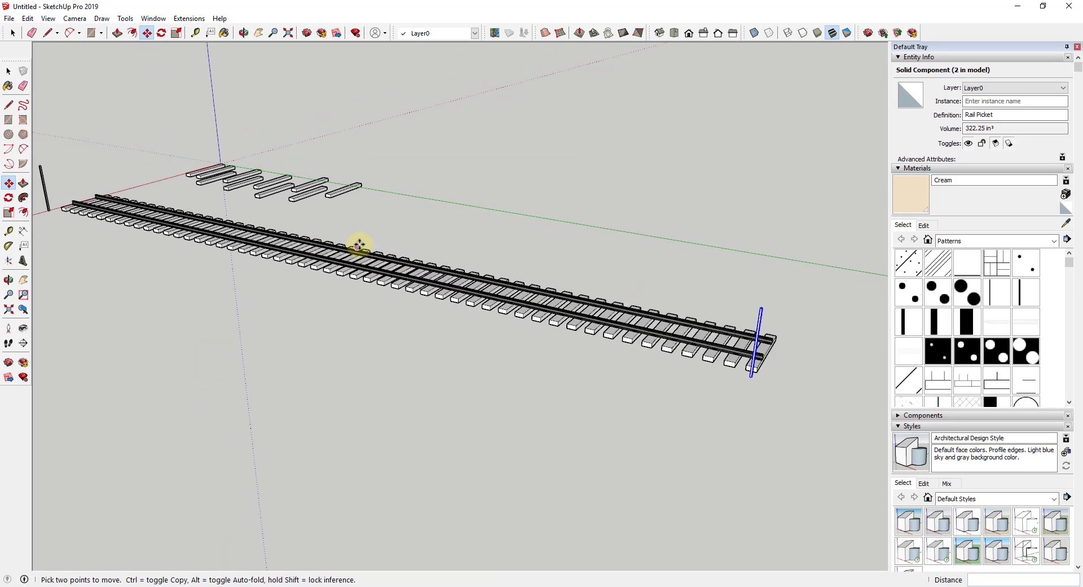
scroll(448, 263, "down", 1)
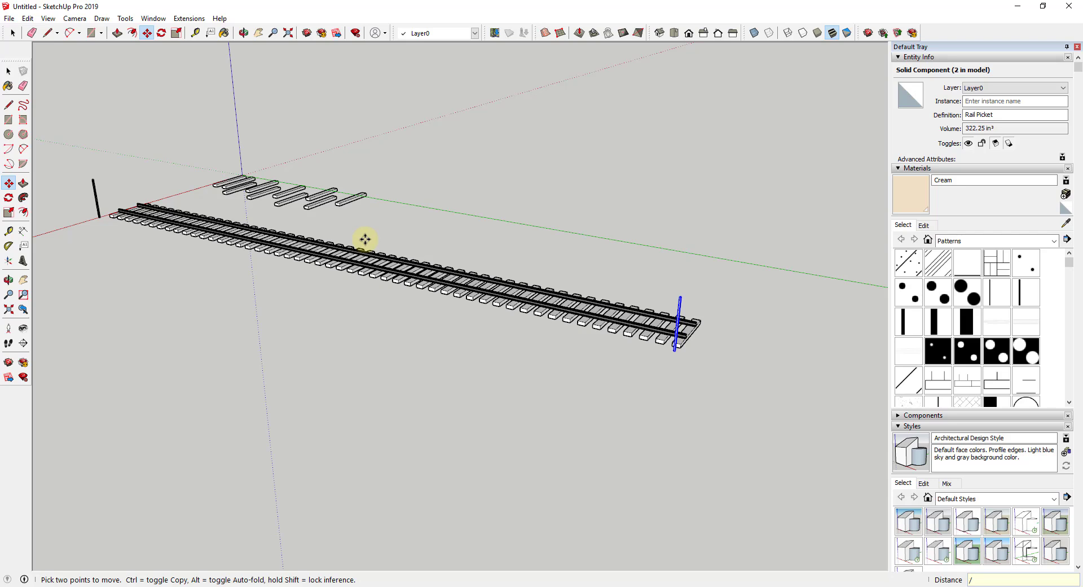
type("/10")
key("Return")
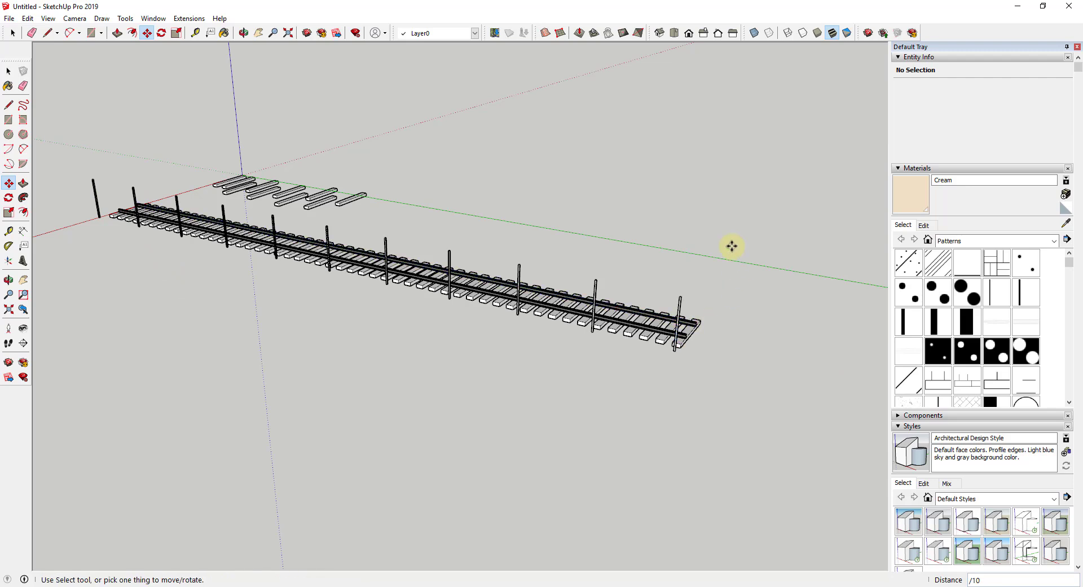
key("Return")
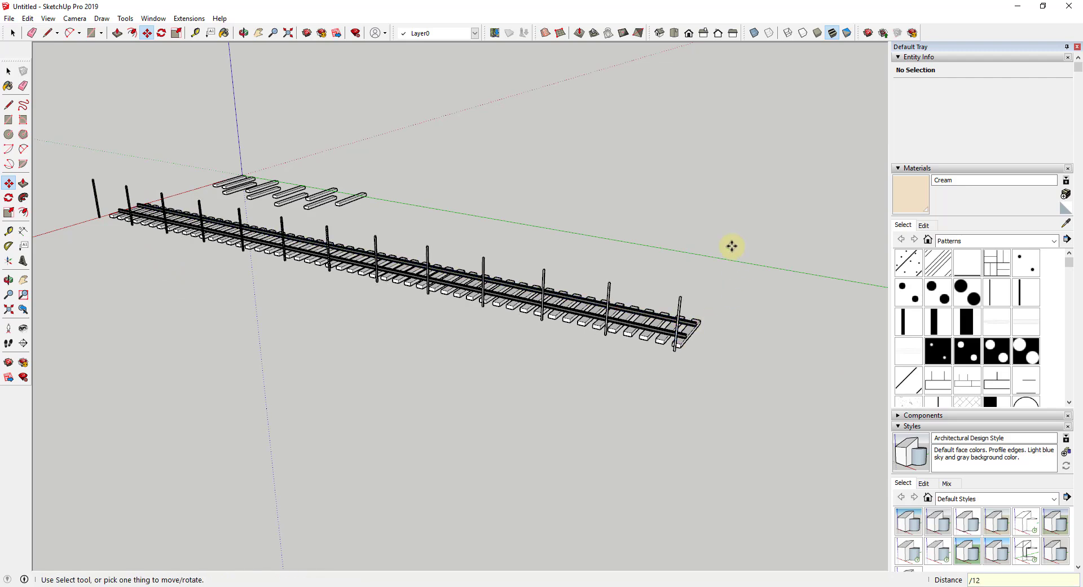
key("Return")
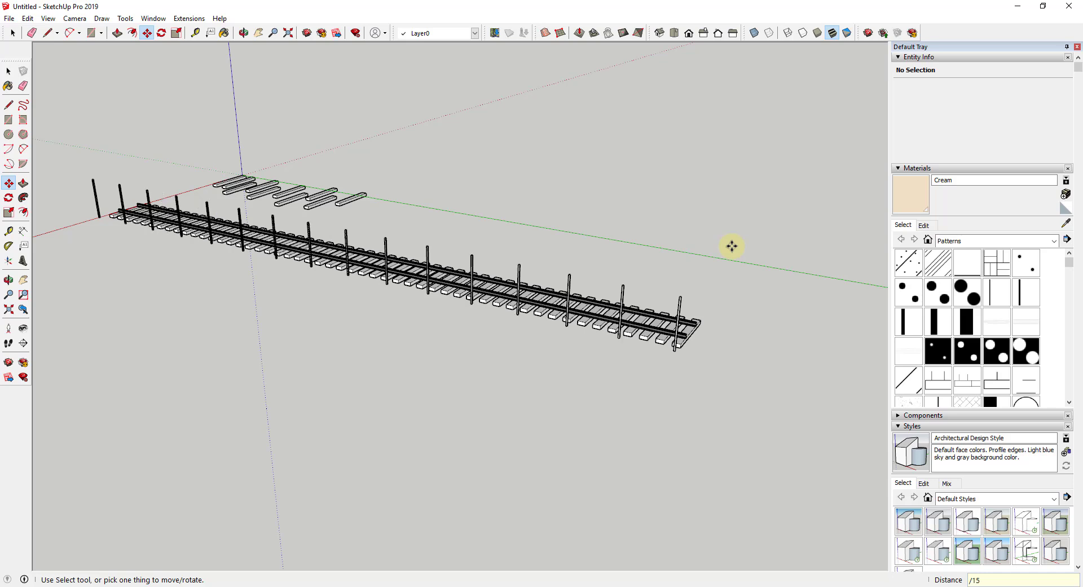
type("/20")
key("Return")
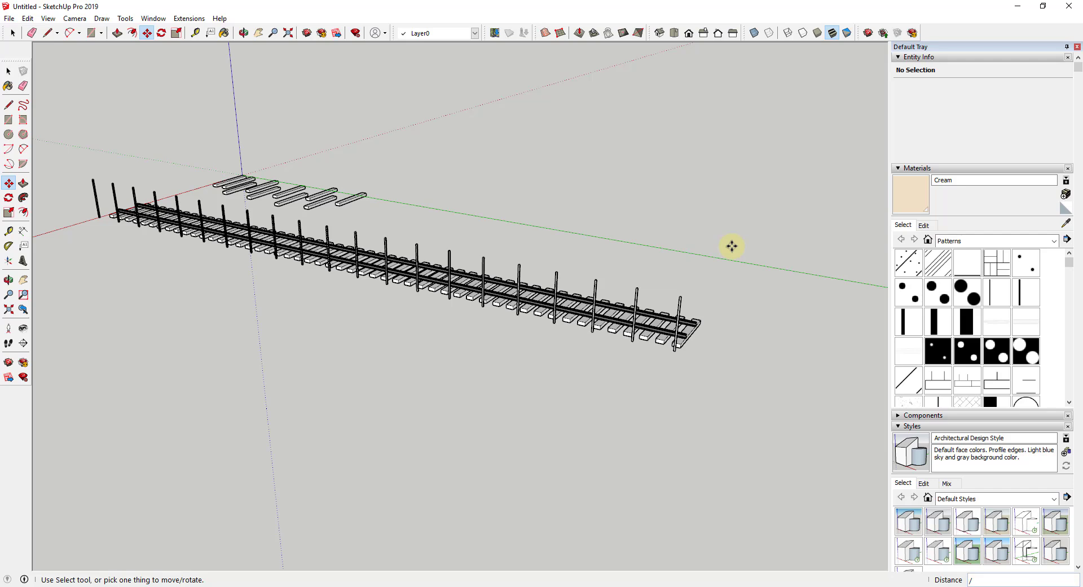
type("10")
key("Return")
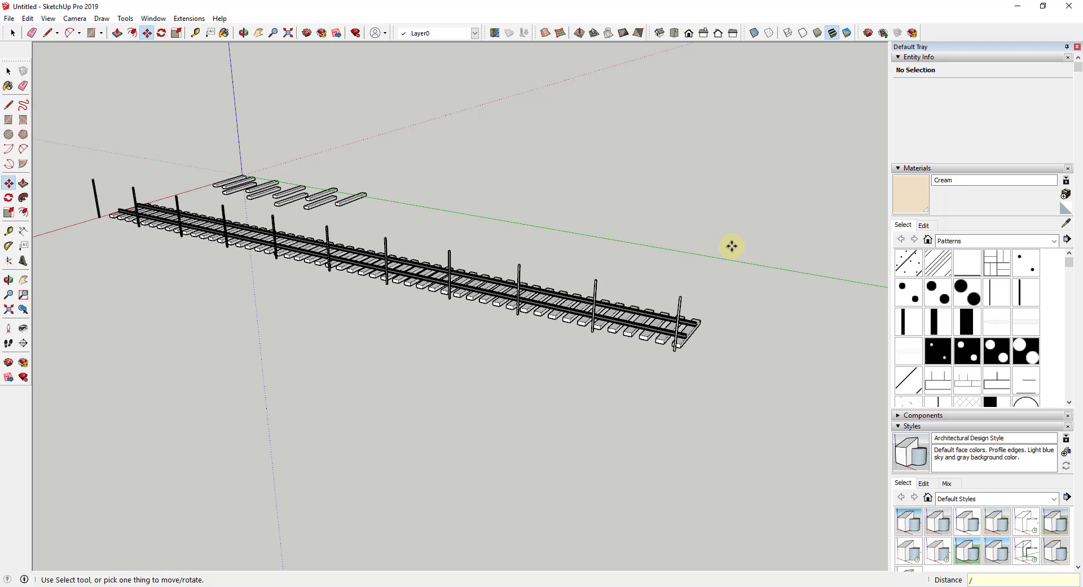
Divide the span between the two end pickets into 15 equal spaces
type("/15")
key("Return")
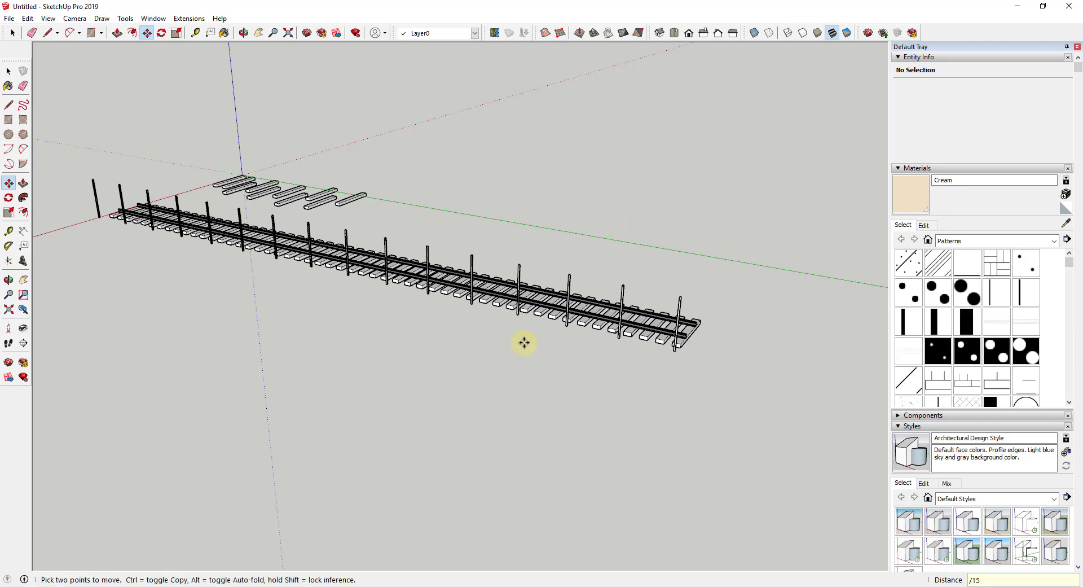
Select all the rail pickets beside the track and combine them into a group
middle_click_drag(522, 341, 623, 176)
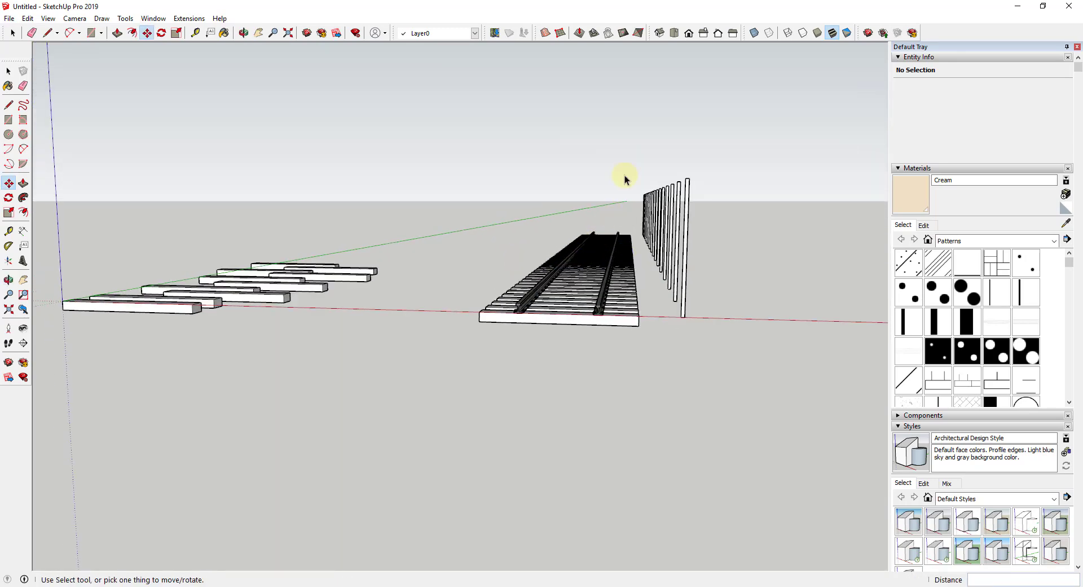
key("space")
right_click(668, 242)
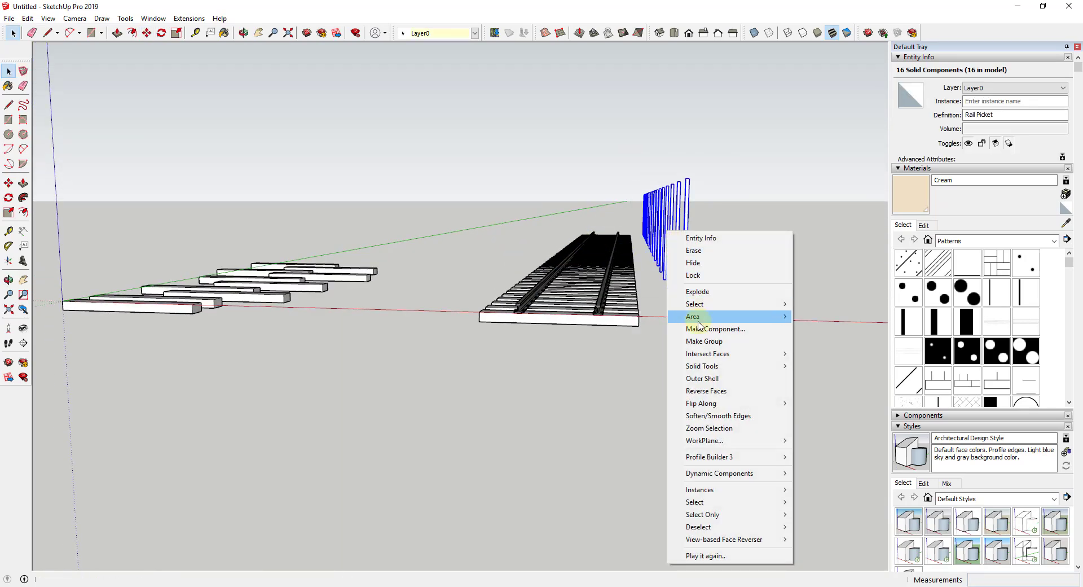
middle_click_drag(687, 340, 592, 309)
Draw a vertical rectangle through the picket row, from the first picket's base midpoint to the last picket's top midpoint
scroll(471, 286, "down", 3)
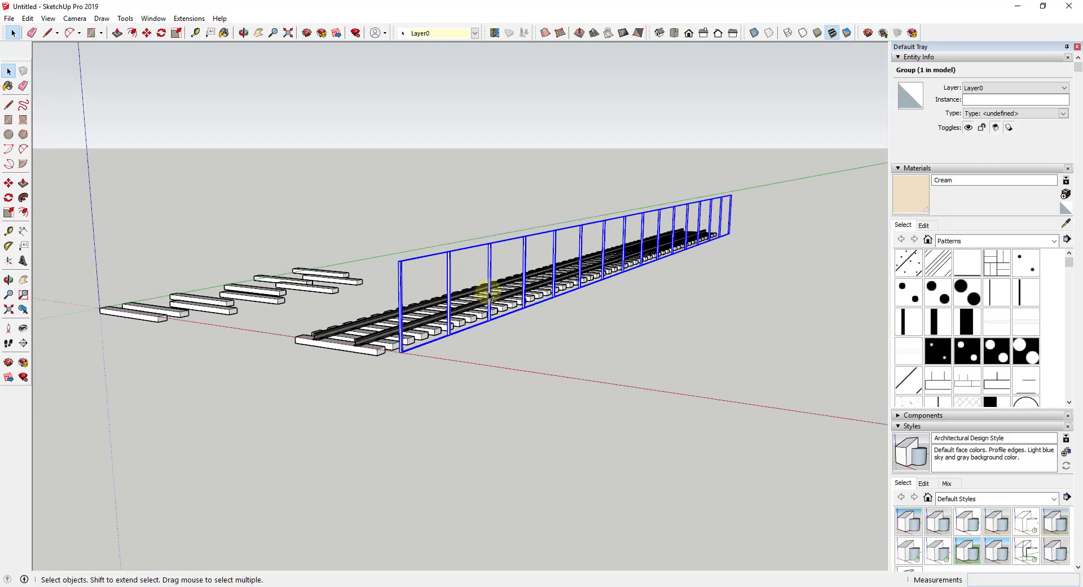
scroll(434, 346, "up", 5)
scroll(382, 392, "up", 2)
scroll(379, 390, "down", 3)
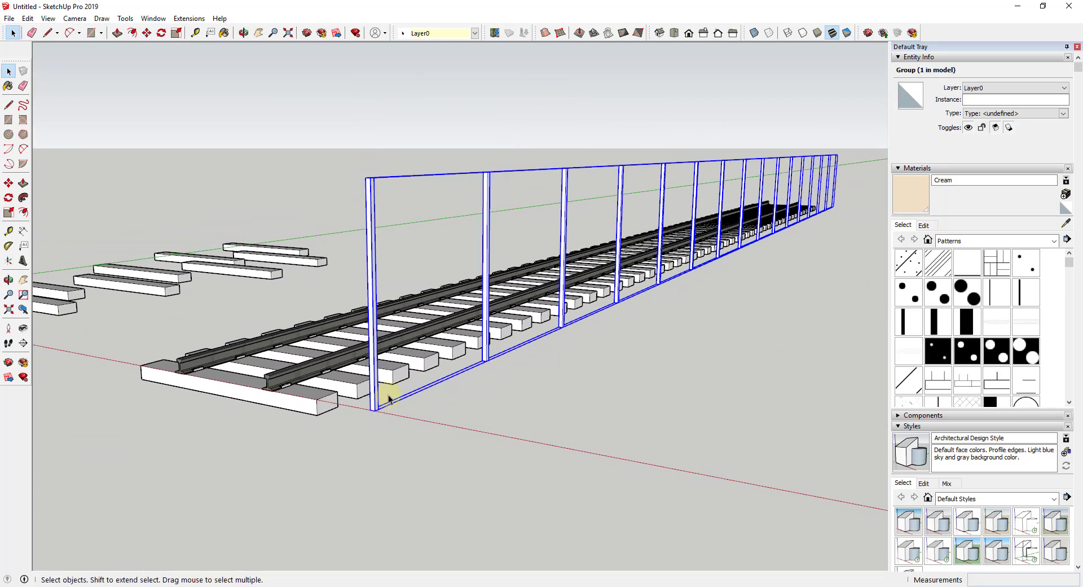
middle_click_drag(379, 386, 581, 292)
scroll(315, 413, "up", 5)
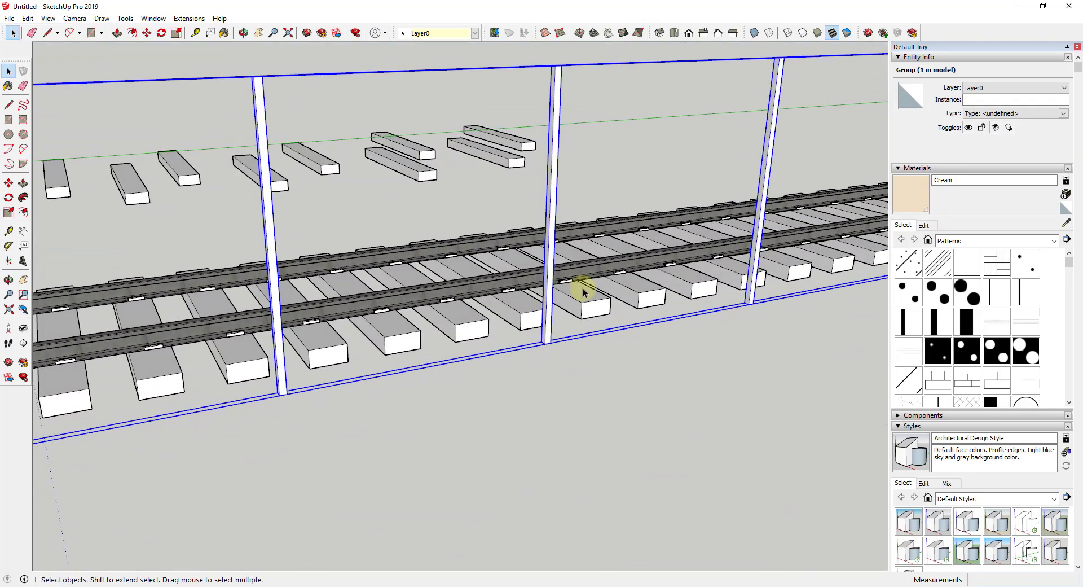
scroll(319, 340, "down", 3)
middle_click_drag(319, 341, 182, 354)
scroll(182, 353, "up", 5)
key("r")
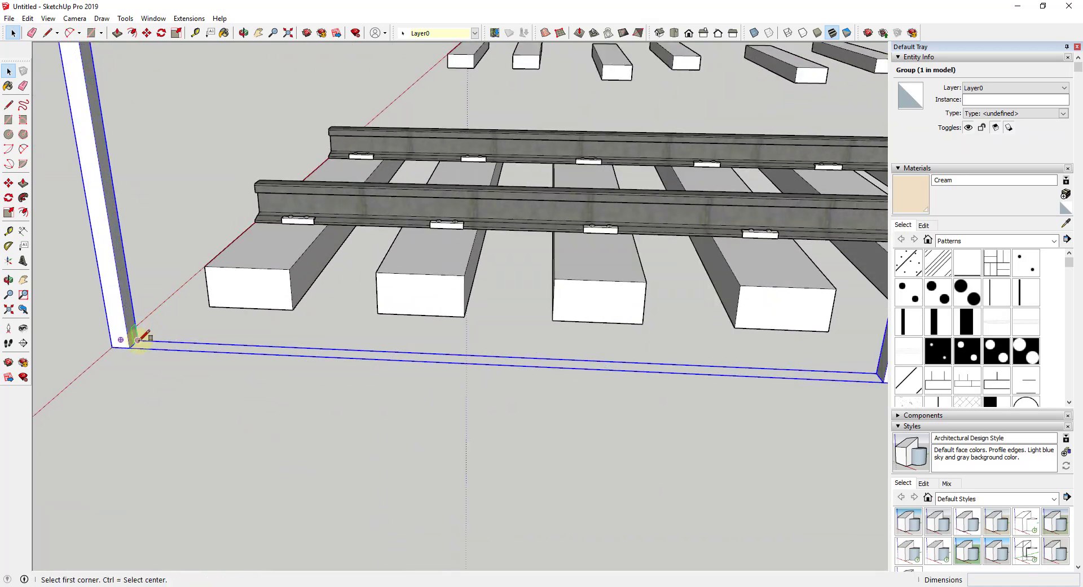
scroll(137, 338, "up", 2)
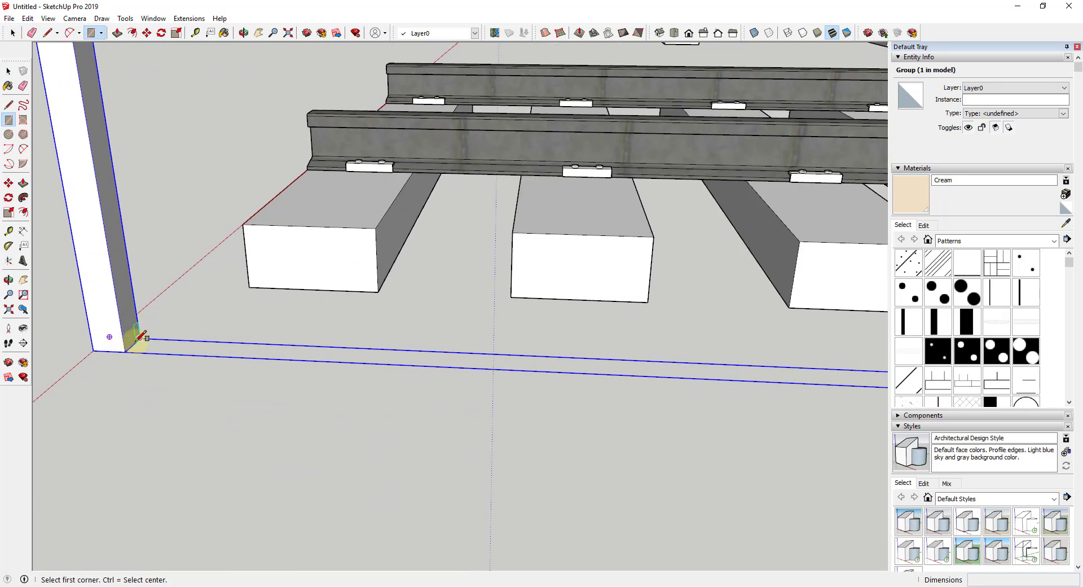
left_click(132, 344)
scroll(132, 344, "down", 6)
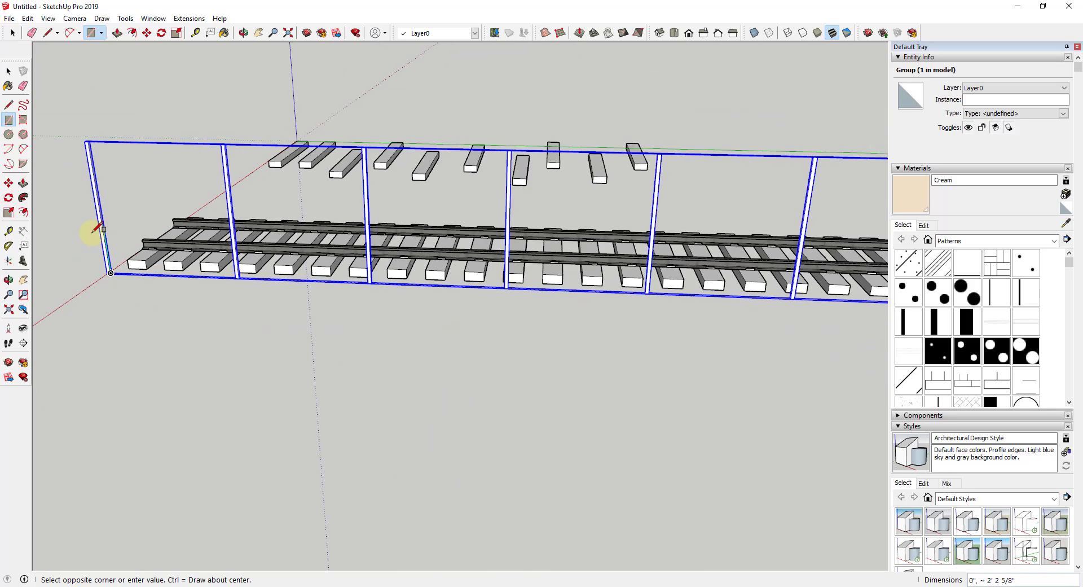
scroll(102, 220, "down", 2)
scroll(582, 218, "up", 8)
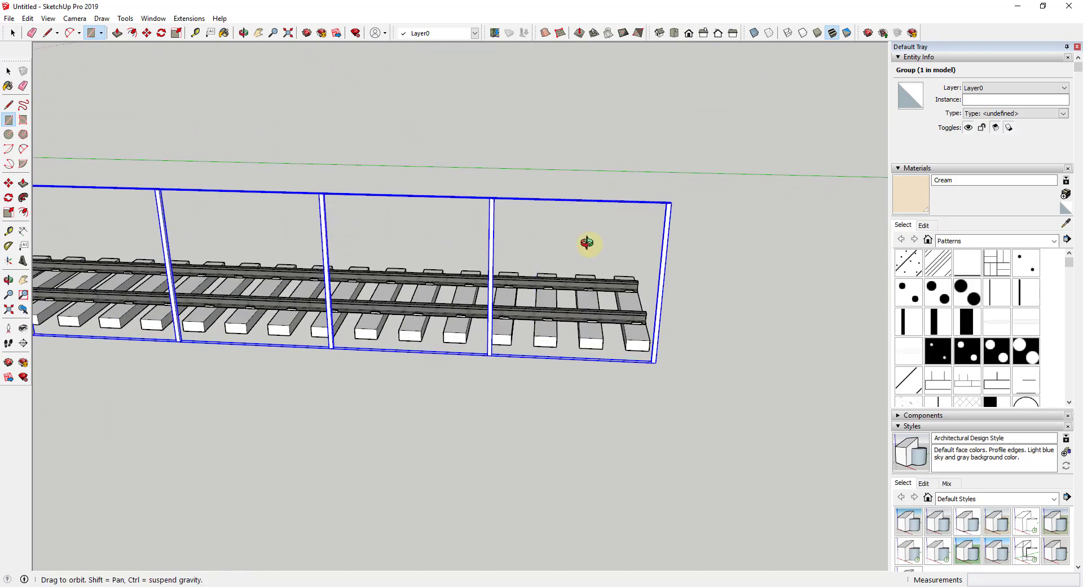
scroll(705, 225, "up", 3)
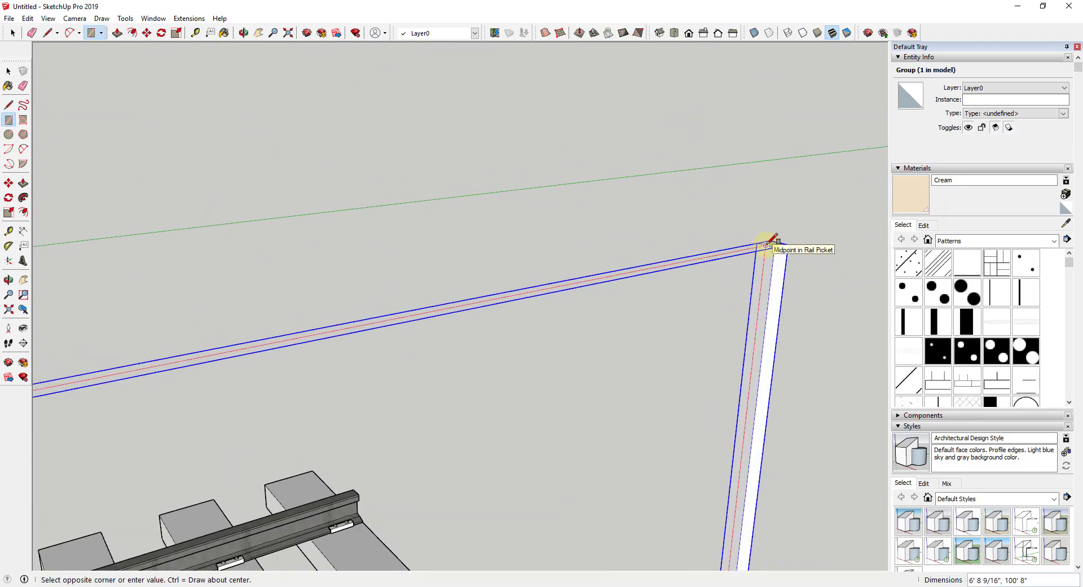
left_click(769, 242)
Reverse the large vertical face running between the pickets
scroll(823, 200, "up", 1)
scroll(709, 295, "down", 4)
key("space")
right_click(663, 290)
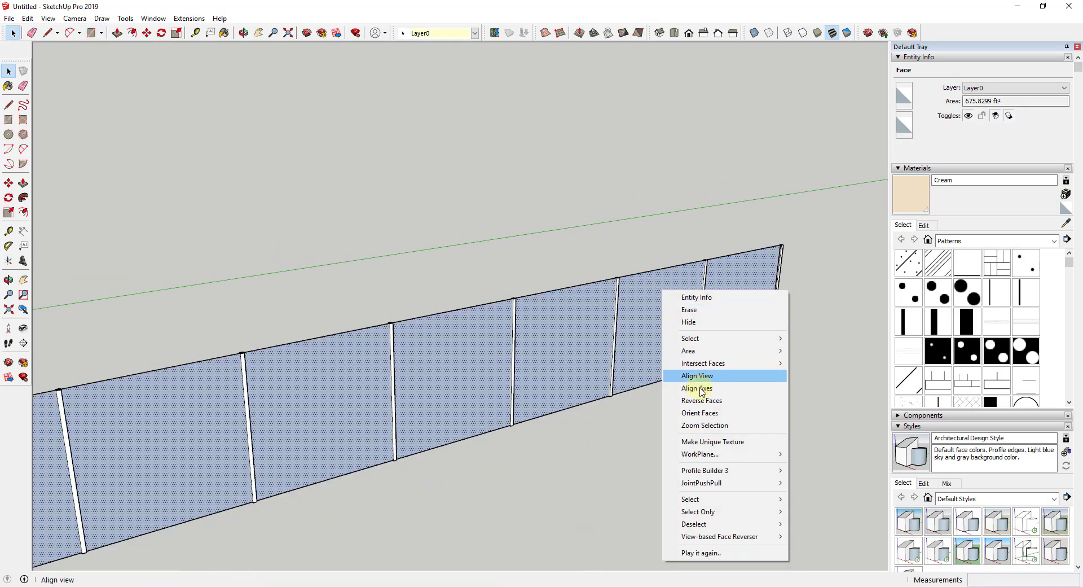
left_click(709, 401)
Apply the Fencing Chain Link material from Landscaping, Fencing and Vegetation to the face between the pickets
left_click(951, 240)
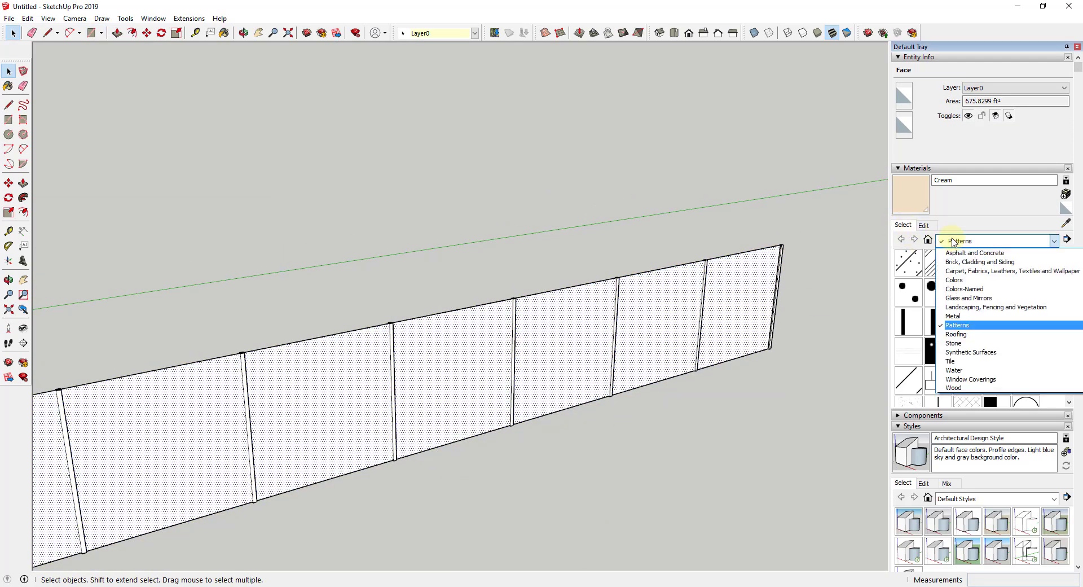
scroll(969, 299, "up", 3)
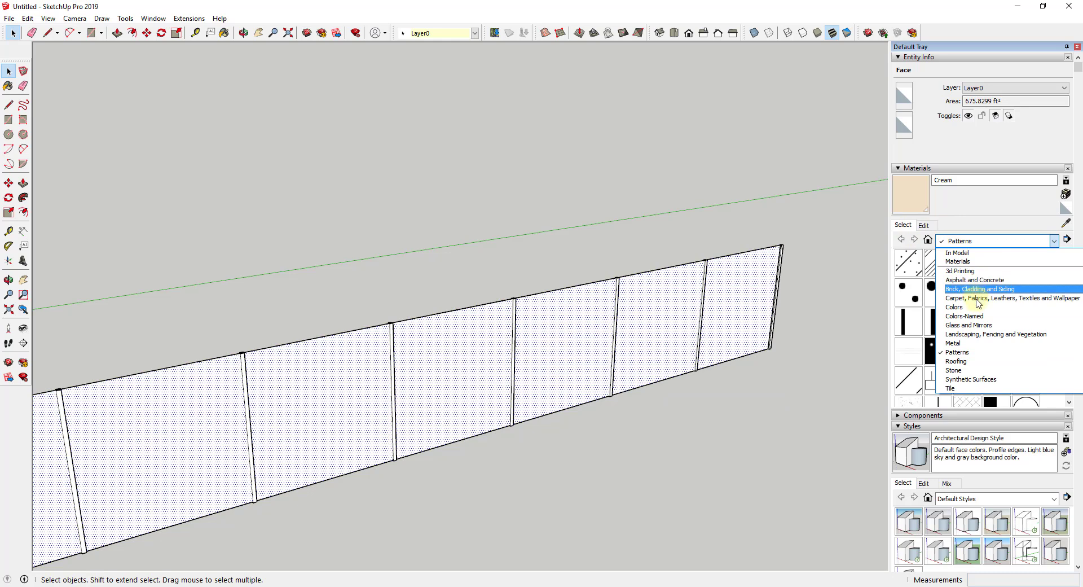
left_click(978, 333)
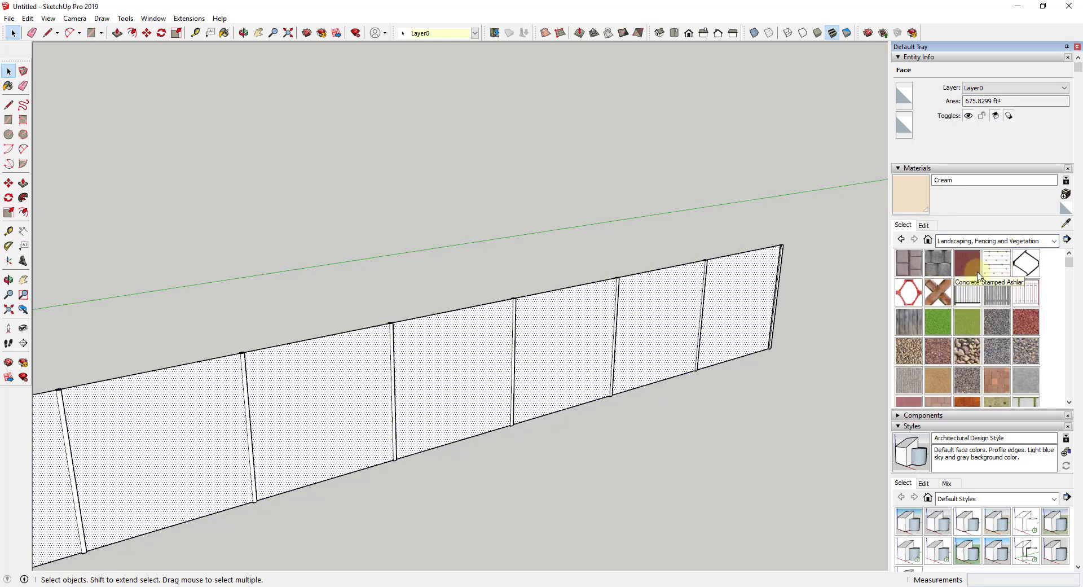
left_click(1025, 263)
left_click(661, 295)
key("space")
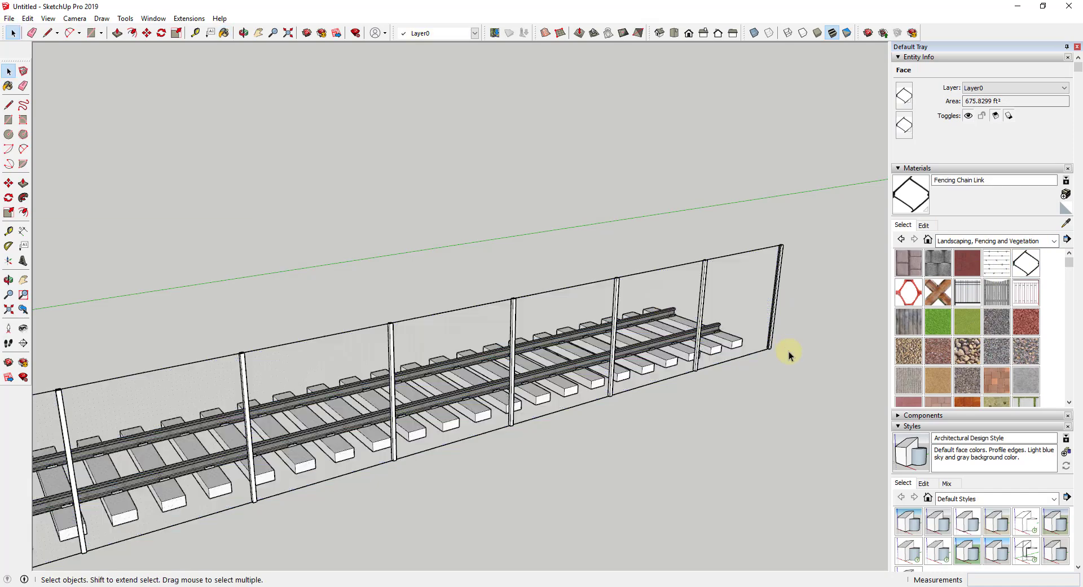
Examine the chain link fence close up and along the full length of the track
scroll(527, 321, "up", 6)
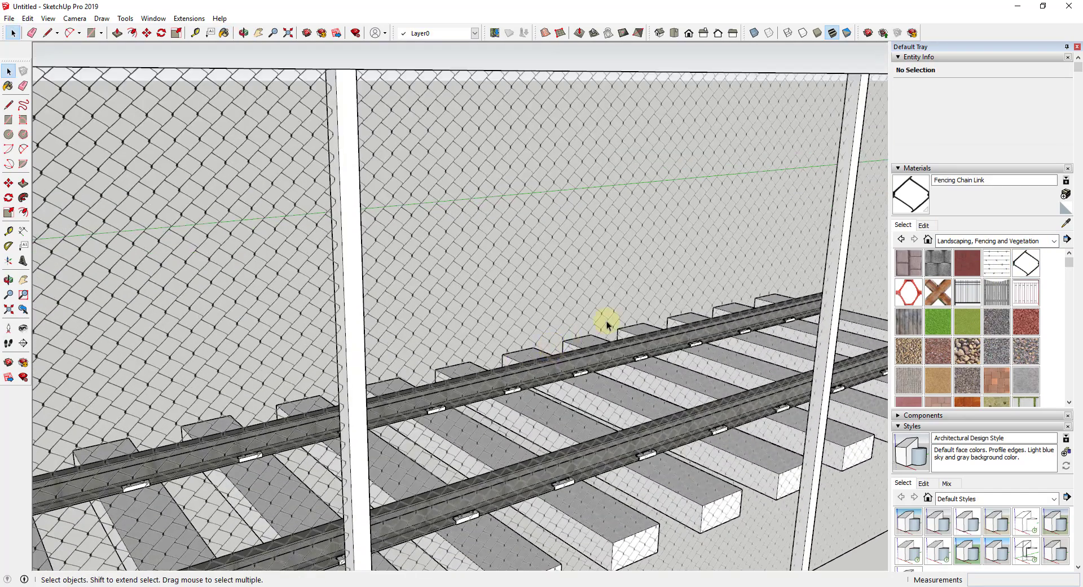
scroll(661, 264, "down", 3)
scroll(220, 338, "down", 2)
scroll(411, 282, "down", 2)
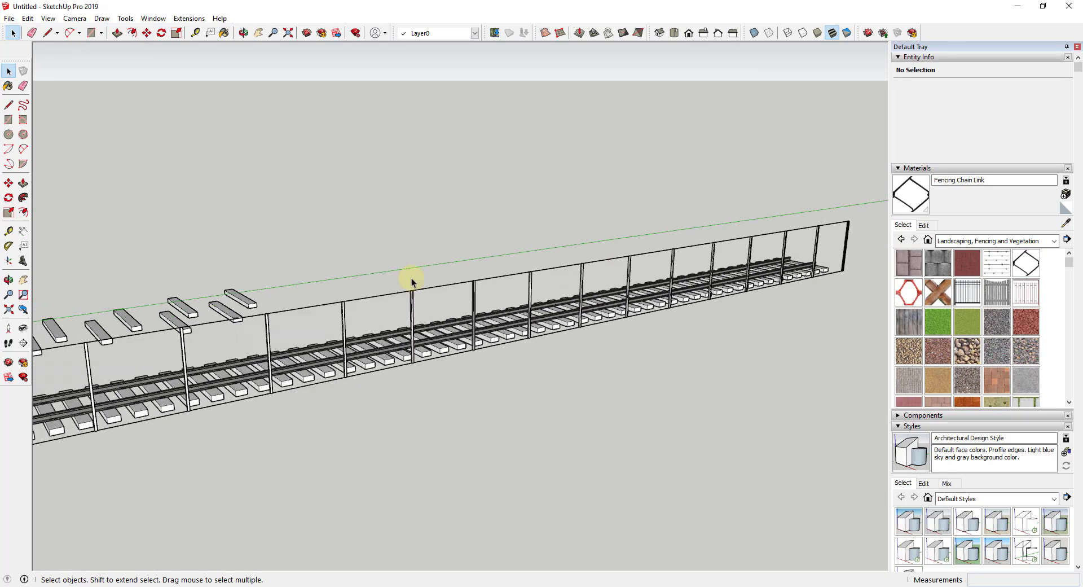
scroll(192, 368, "down", 2)
middle_click_drag(192, 368, 338, 322)
scroll(200, 399, "up", 8)
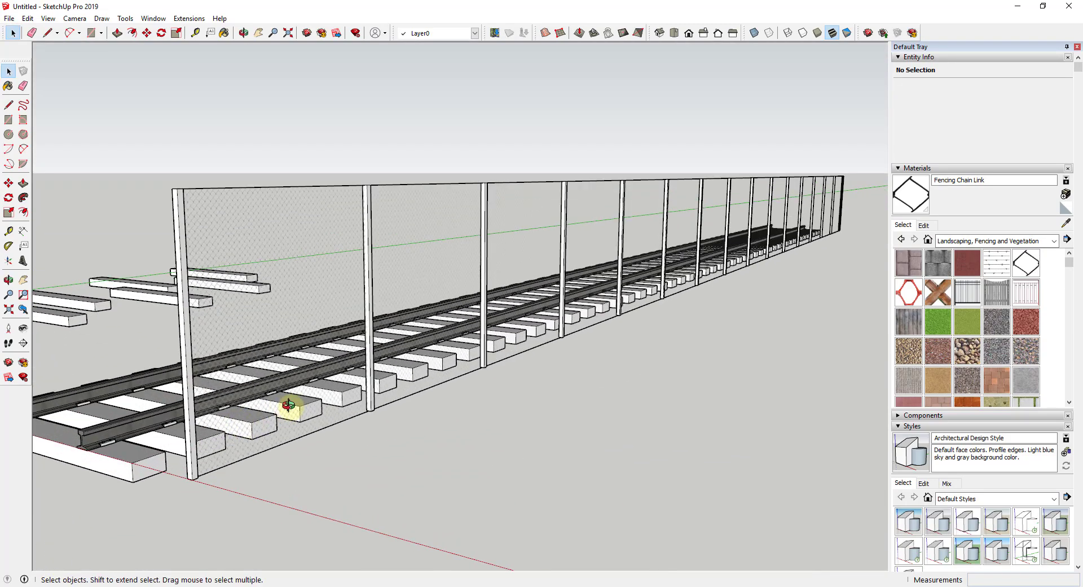
middle_click_drag(285, 406, 348, 349)
middle_click_drag(443, 319, 607, 358)
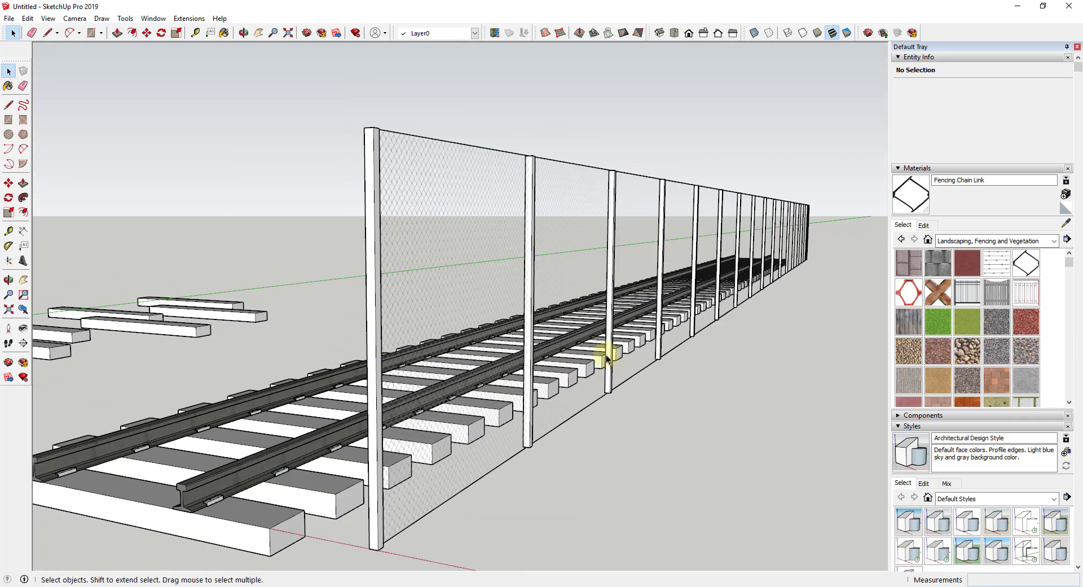